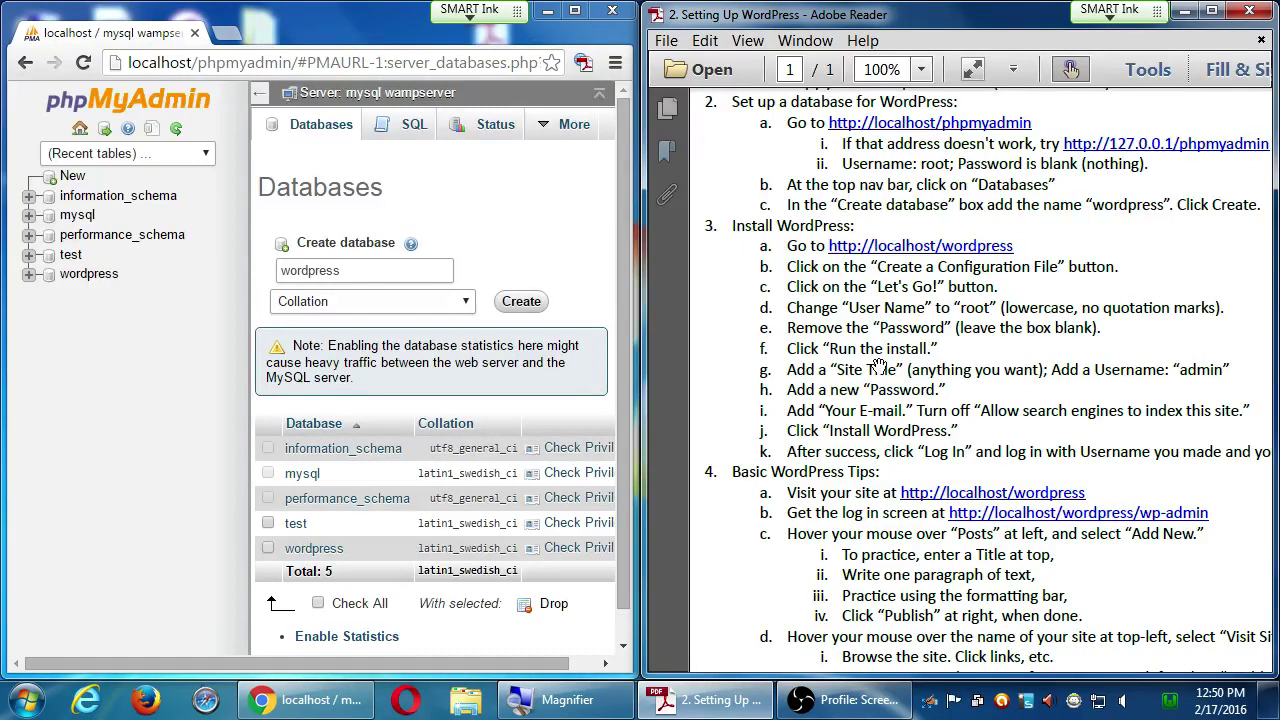
- Read down the guide's WordPress install and tips steps, then show the desktop
scroll(885, 340, down, 3)
scroll(889, 330, down, 1)
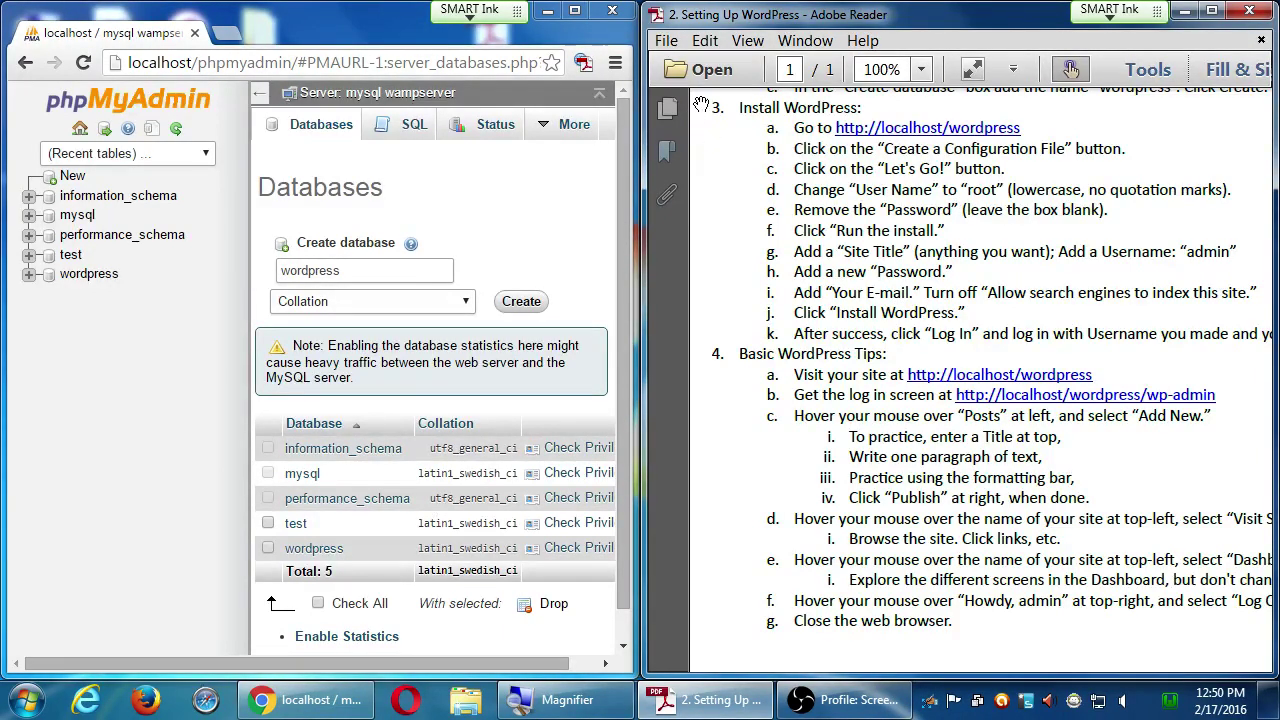
key(super+d)
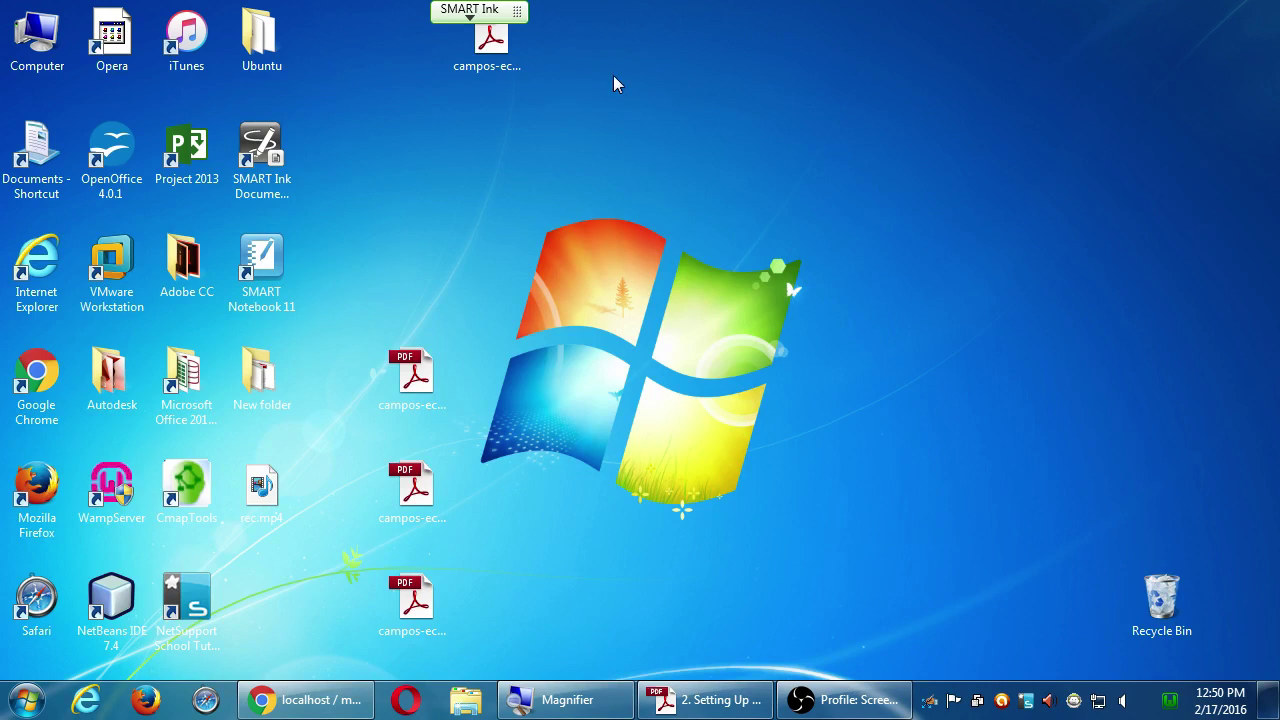
- Open Local Disk (C:) from Computer and copy the wordpress folder
double_click(38, 48)
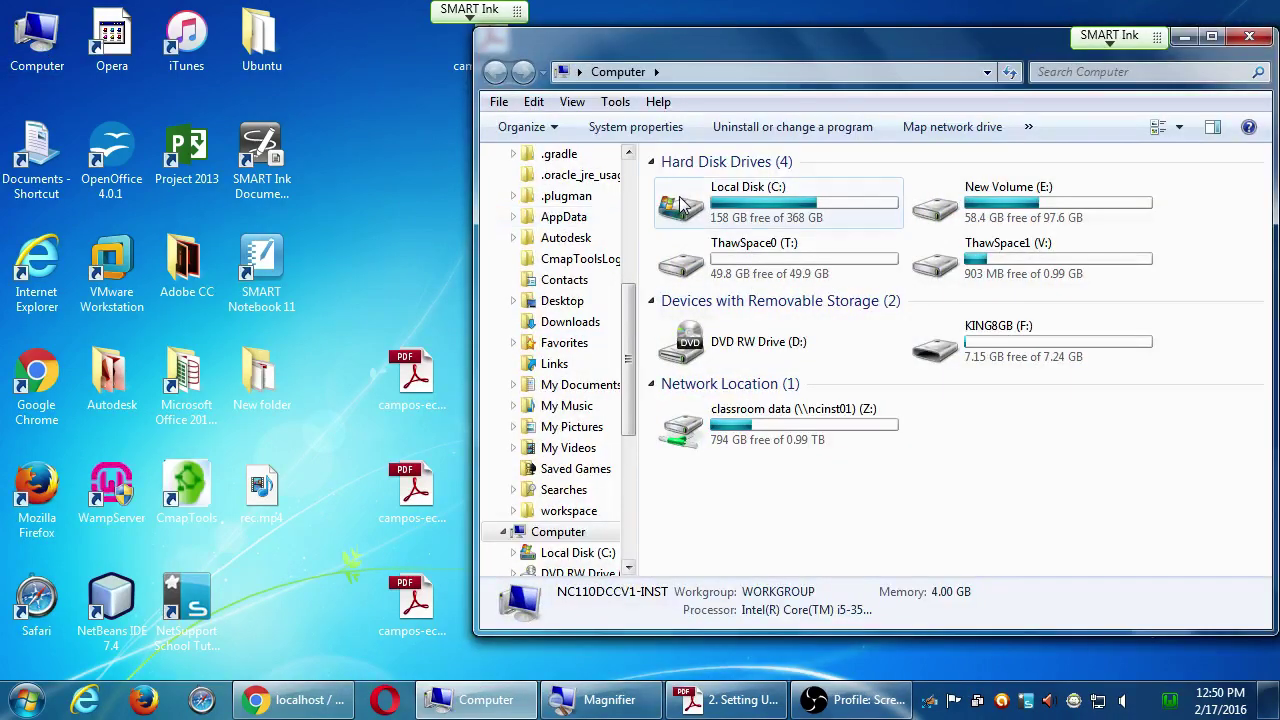
click(682, 205)
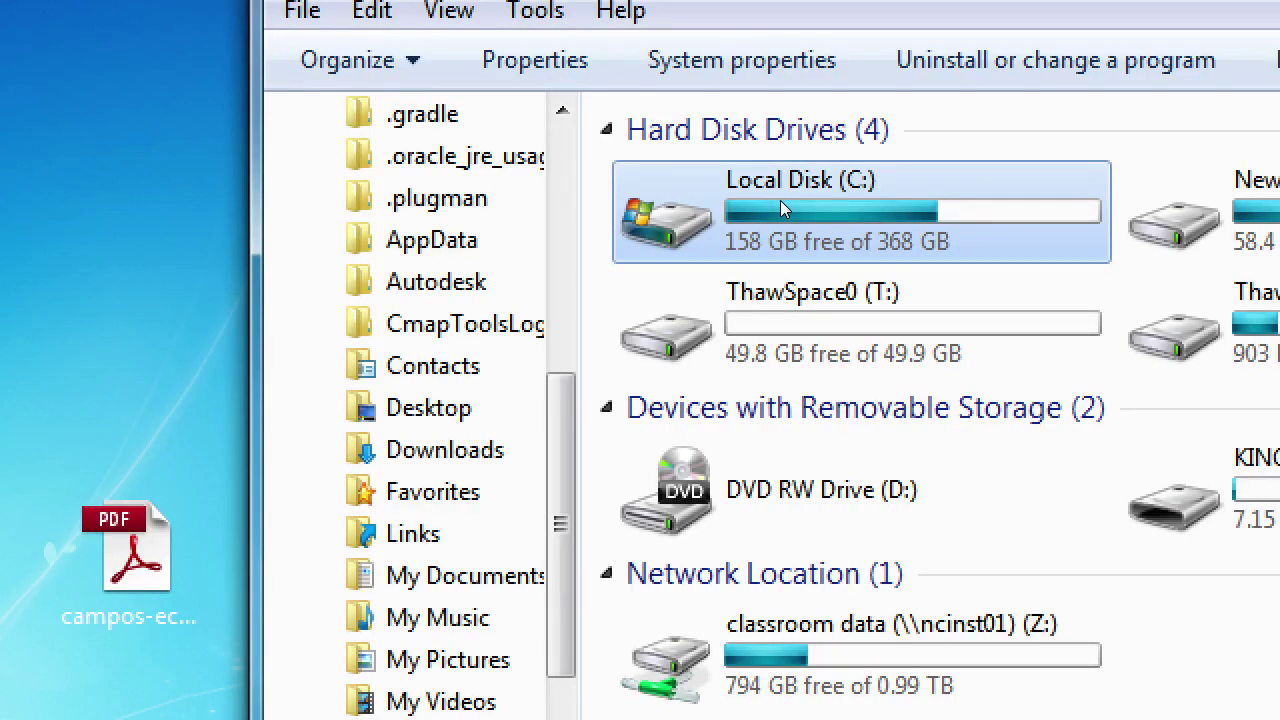
double_click(780, 200)
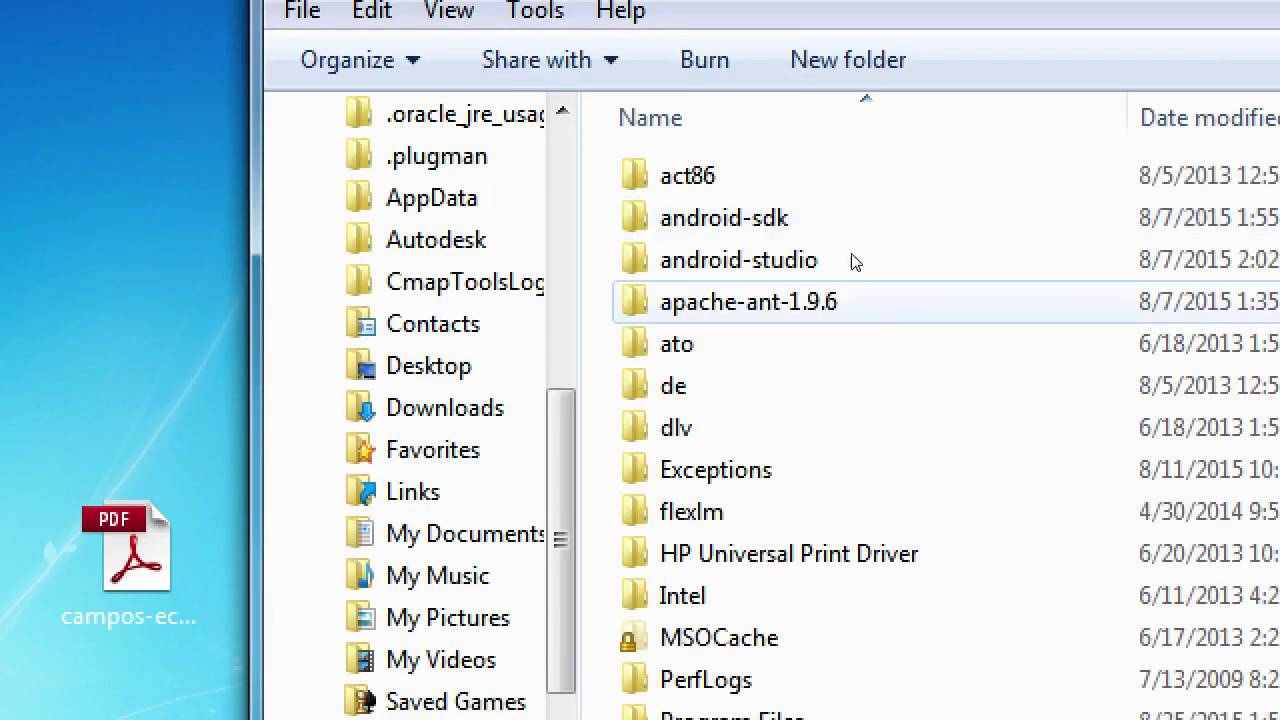
scroll(930, 603, down, 2)
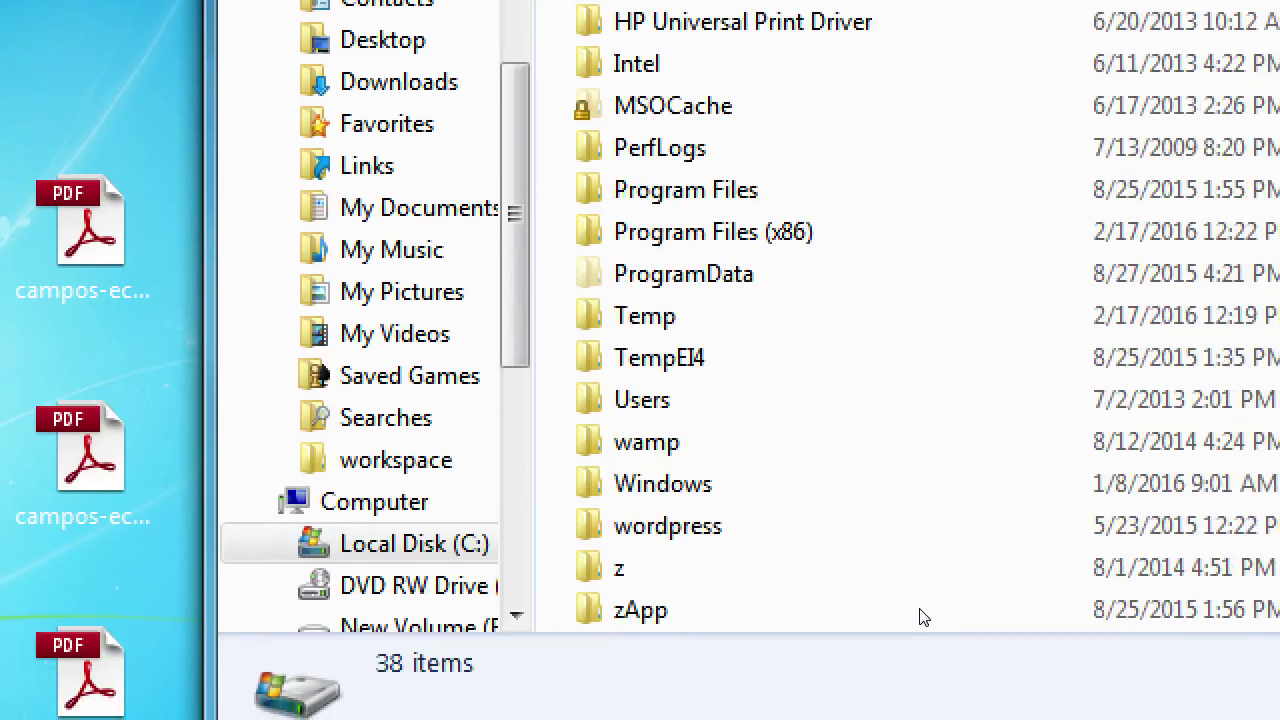
click(668, 527)
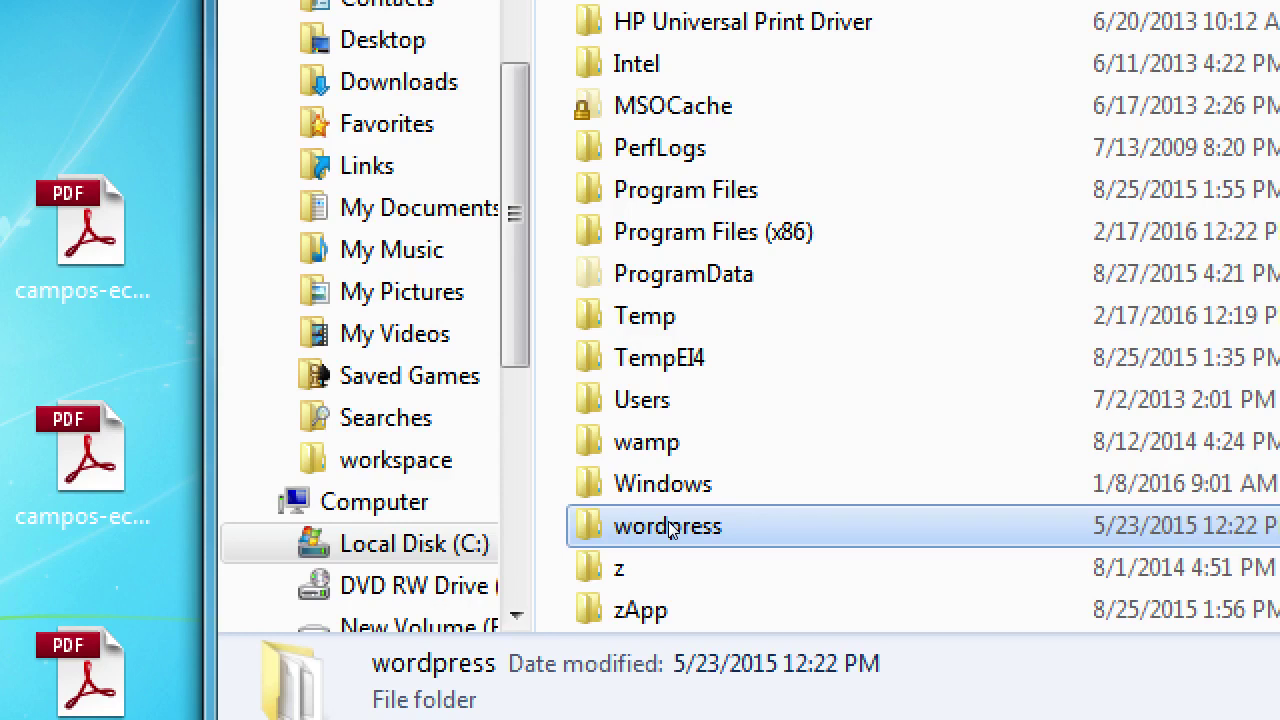
double_click(668, 527)
right_click(668, 527)
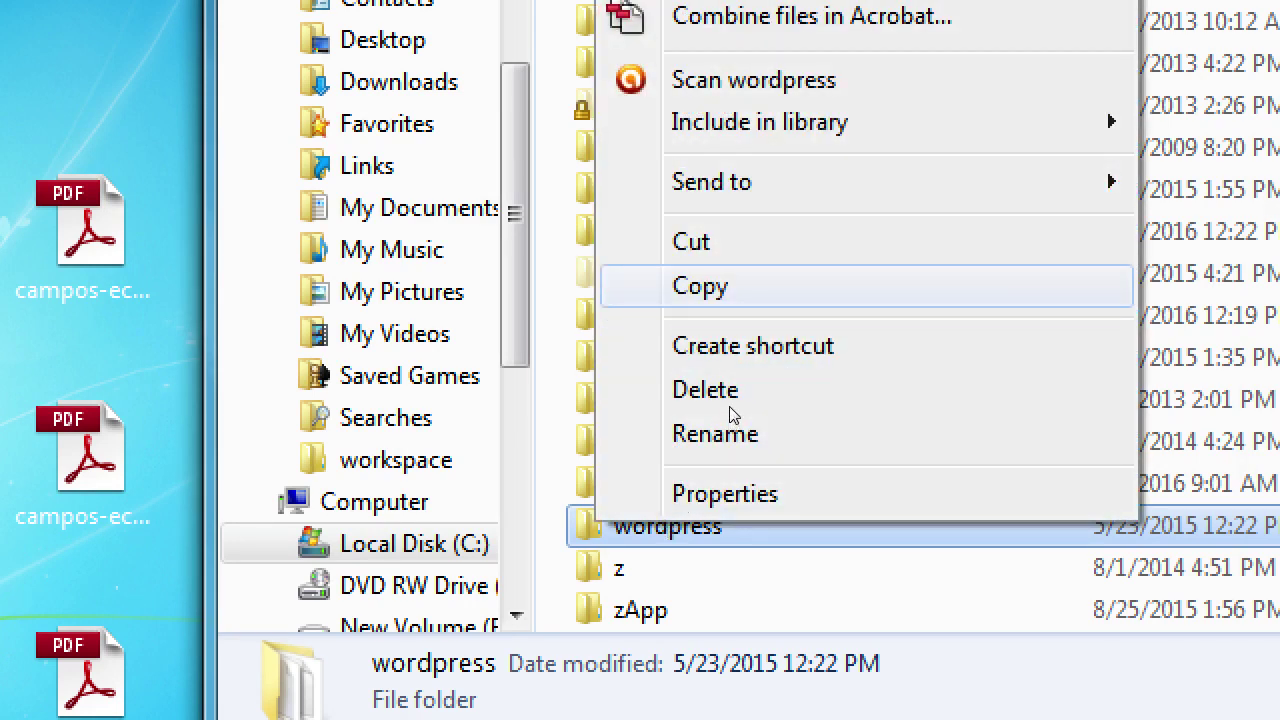
key(Return)
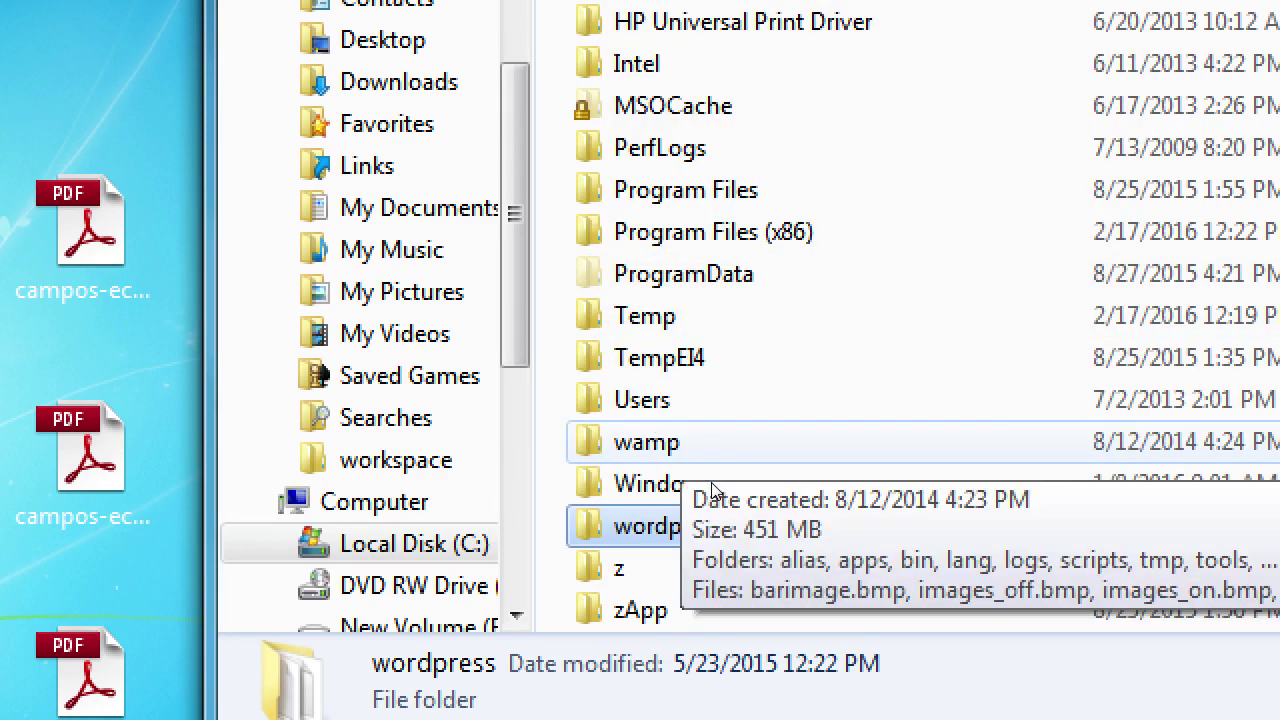
- Paste the wordpress folder into C:\wamp\www, then bring the setup guide back up
double_click(700, 448)
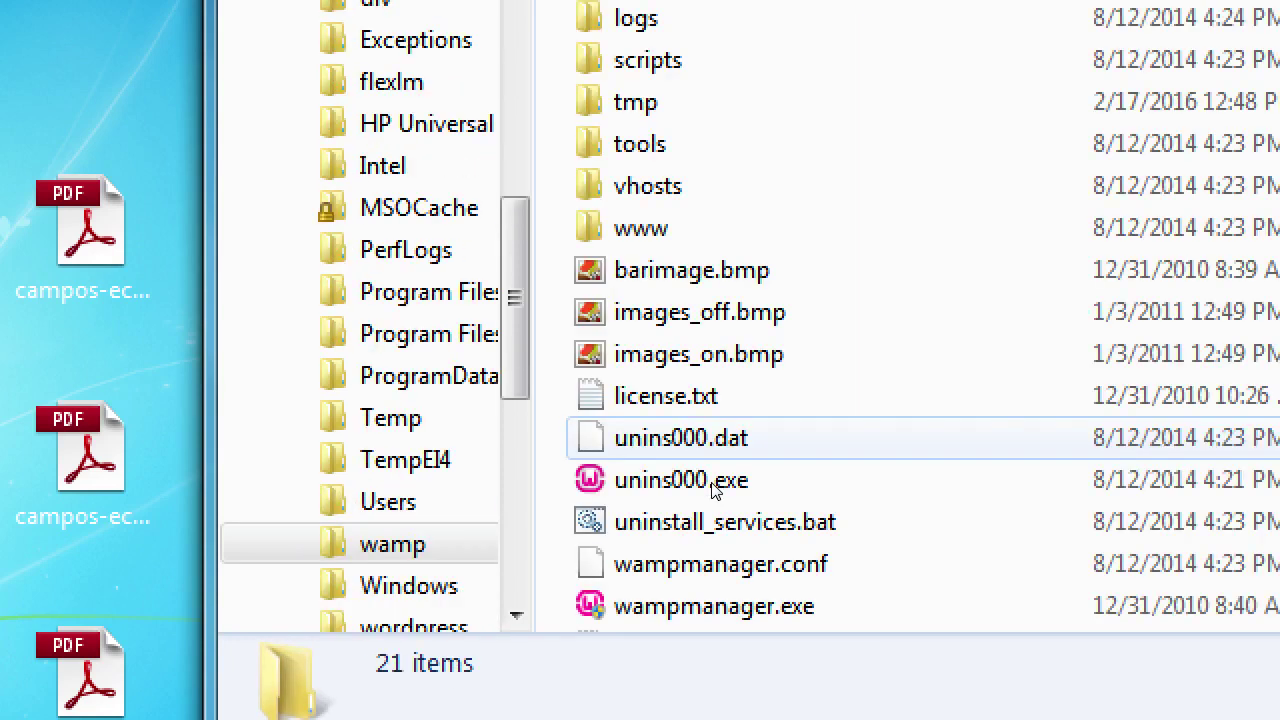
key(Down)
key(Down)
key(Down)
key(Down)
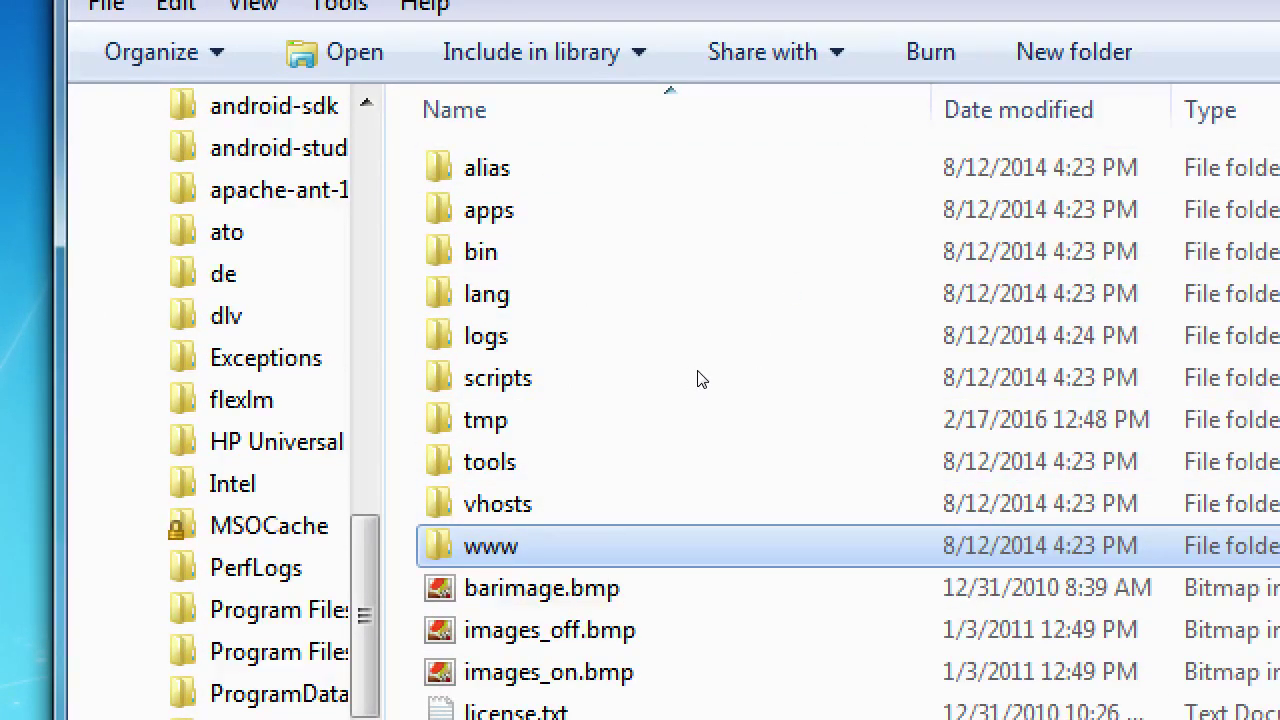
key(Return)
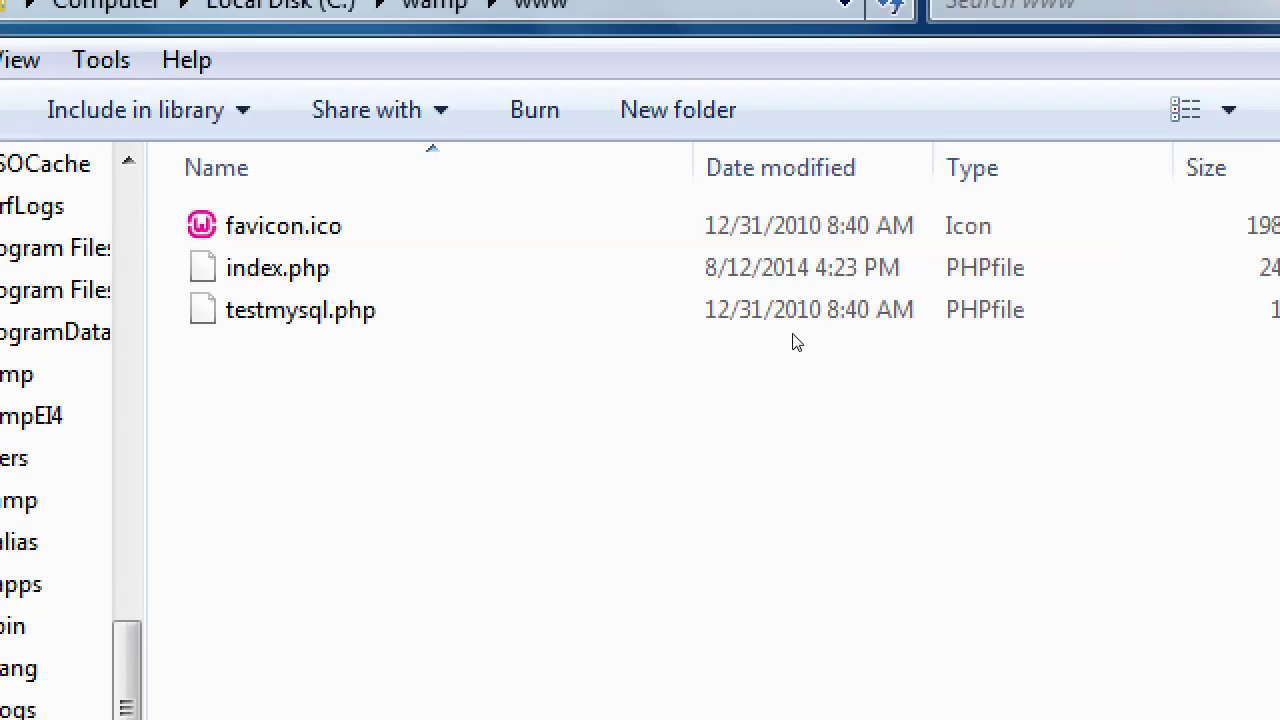
key(shift+F10)
key(Down)
key(Down)
key(Down)
key(Down)
key(Down)
key(Down)
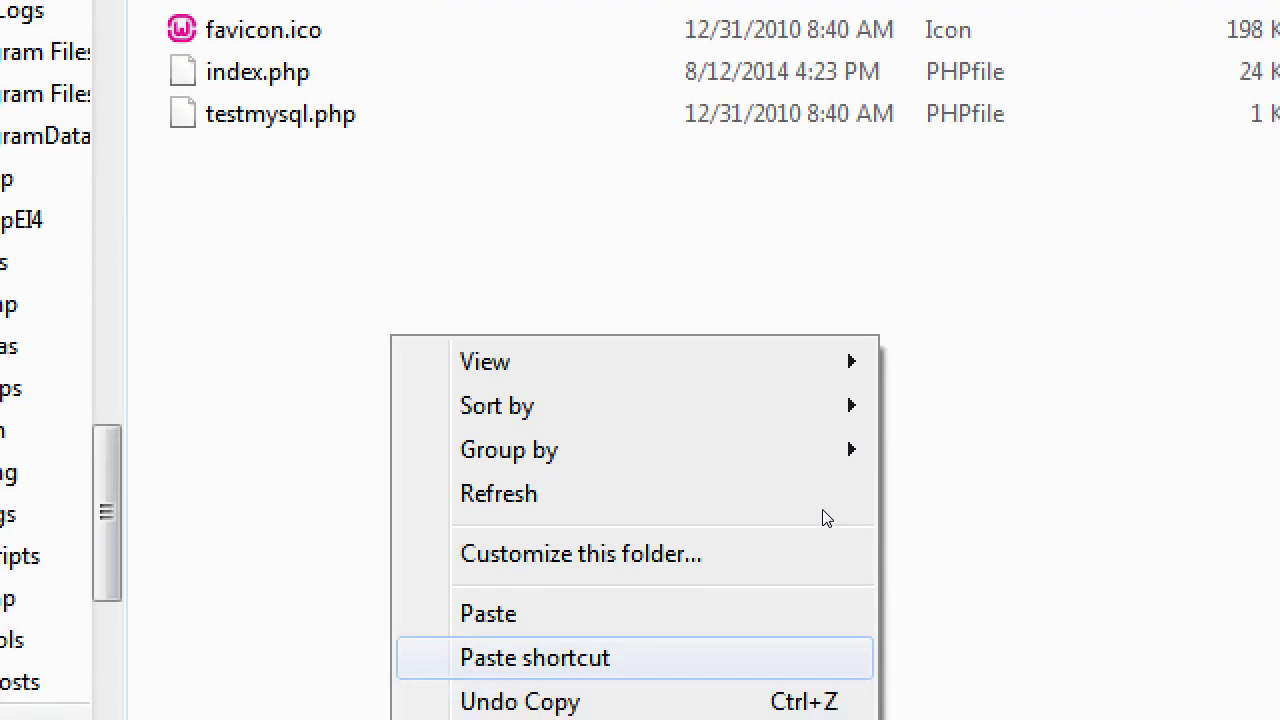
key(Up)
key(Return)
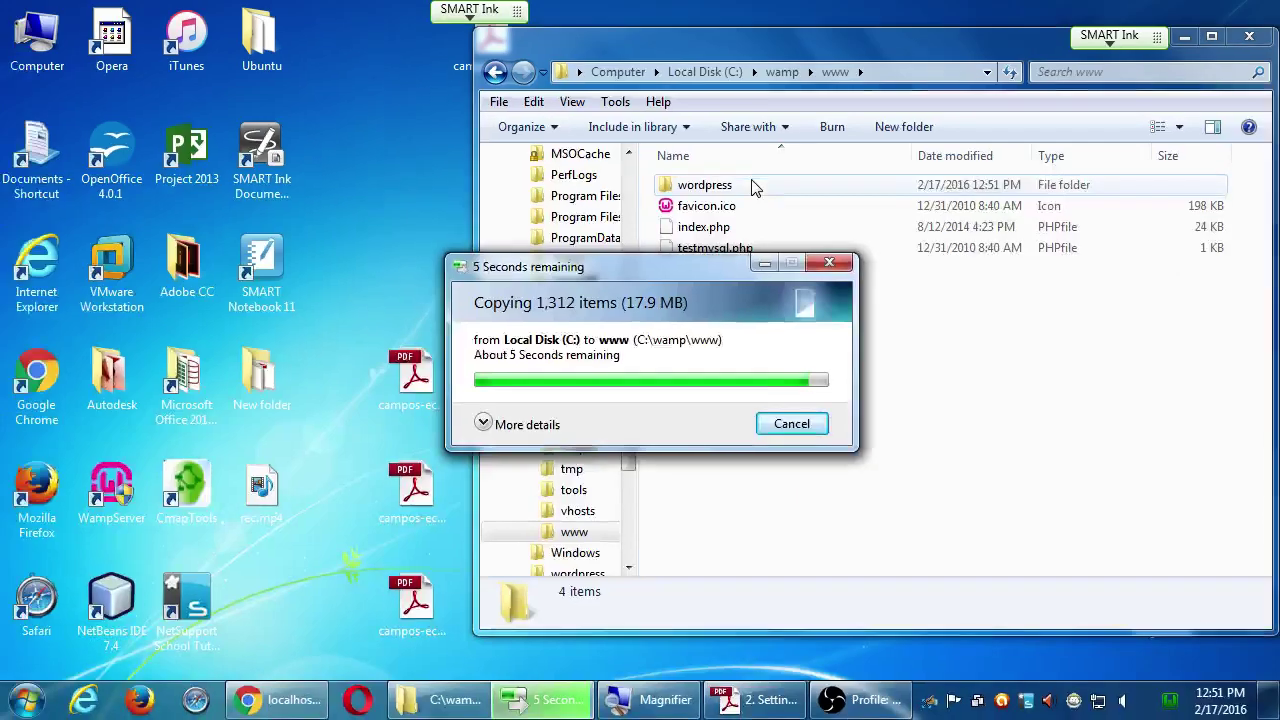
click(755, 188)
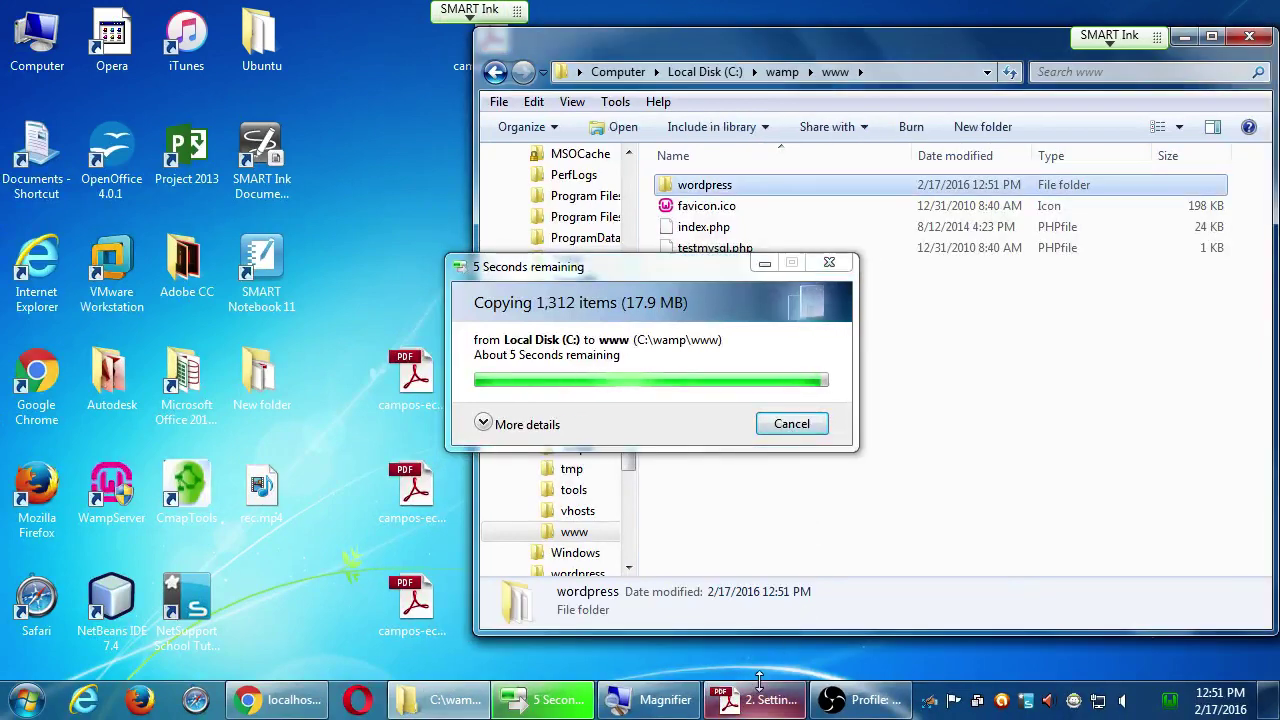
key(alt+Tab)
- Scroll the PDF back up toward the top of the Setting Up WordPress guide
scroll(941, 594, up, 3)
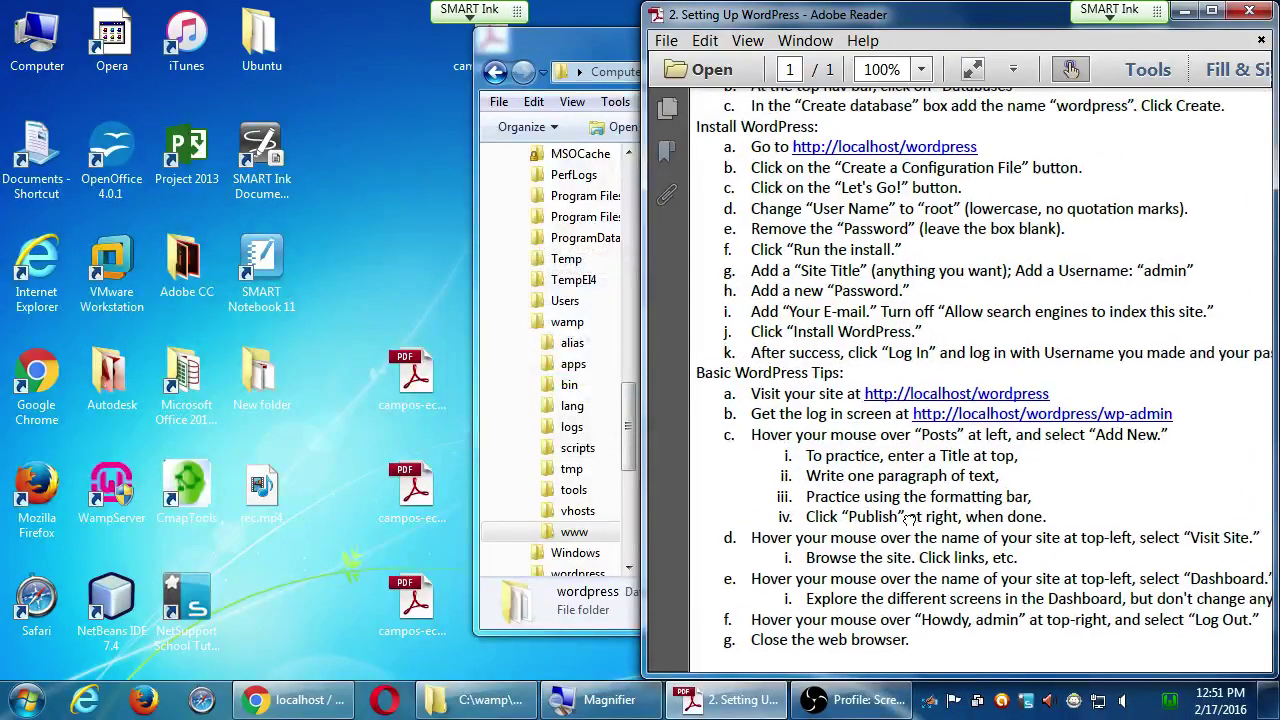
scroll(941, 594, up, 9)
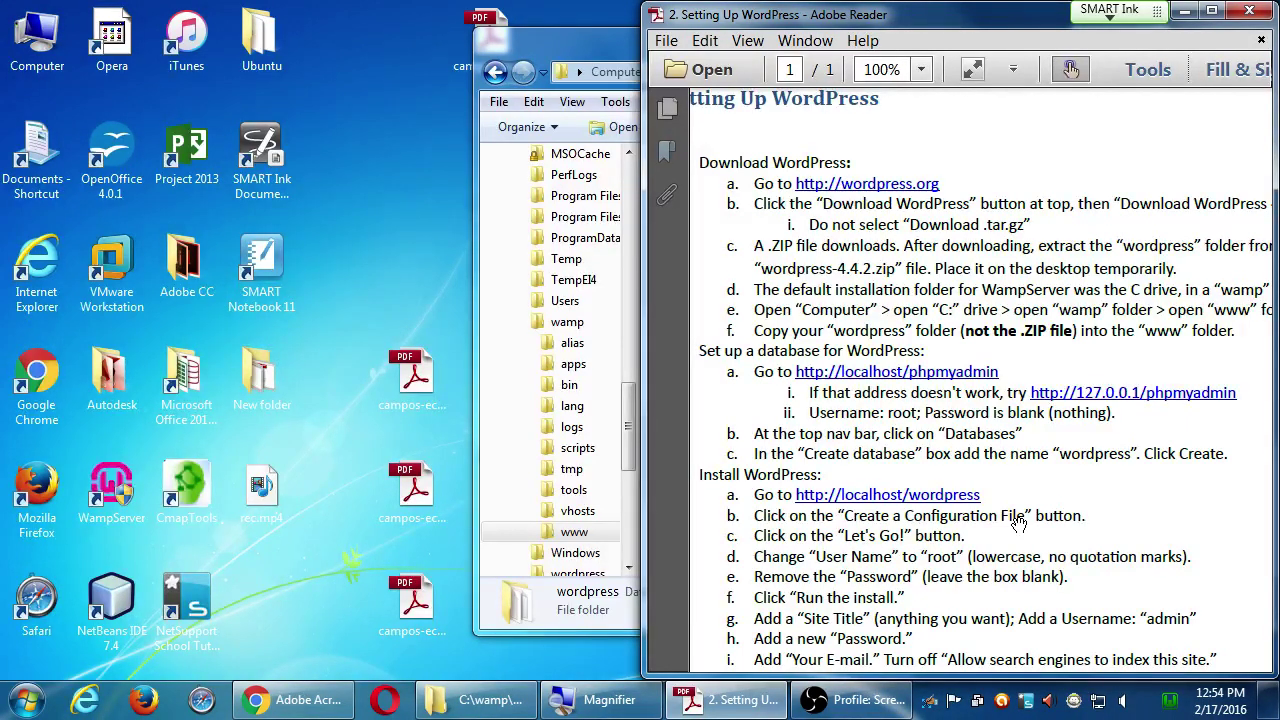
click(595, 44)
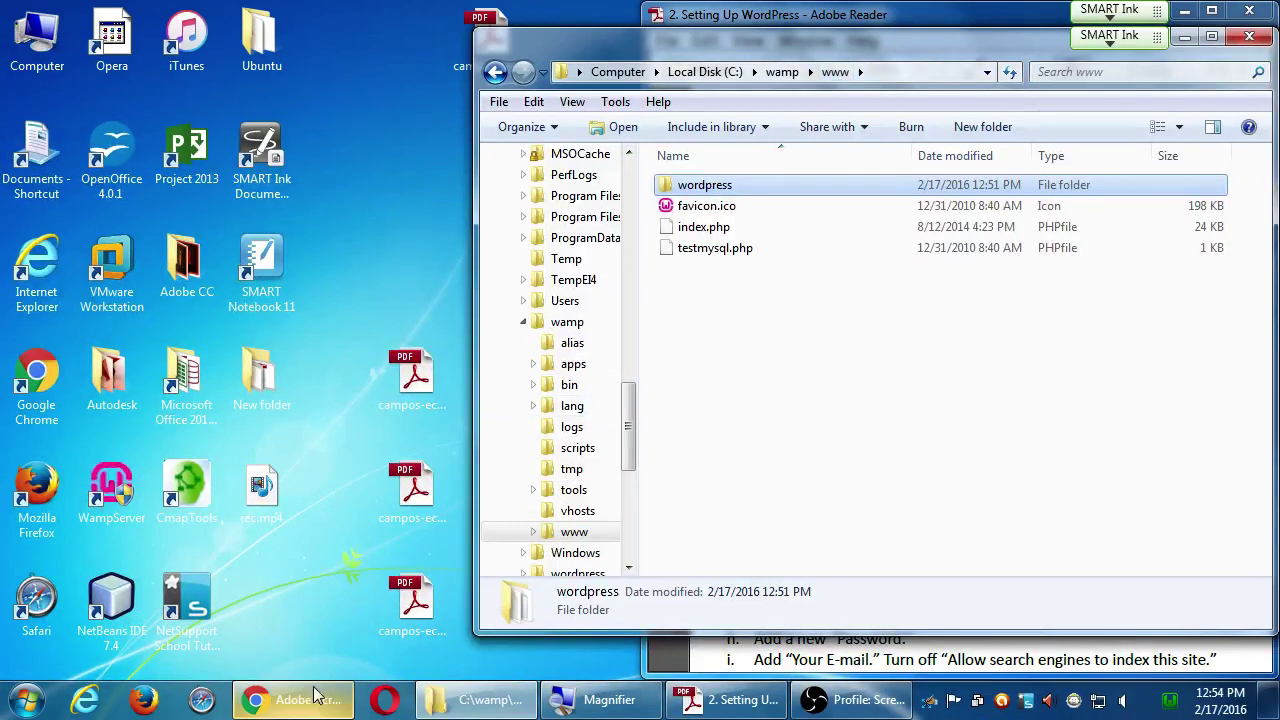
click(314, 695)
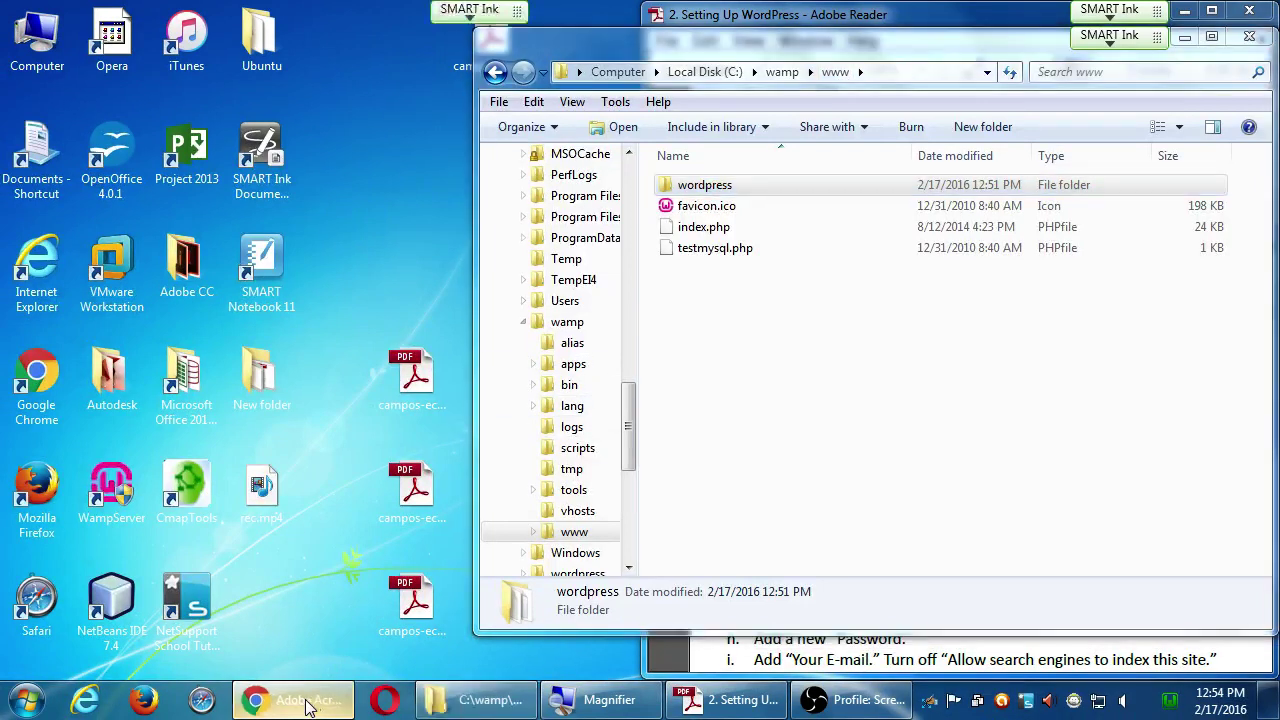
click(387, 34)
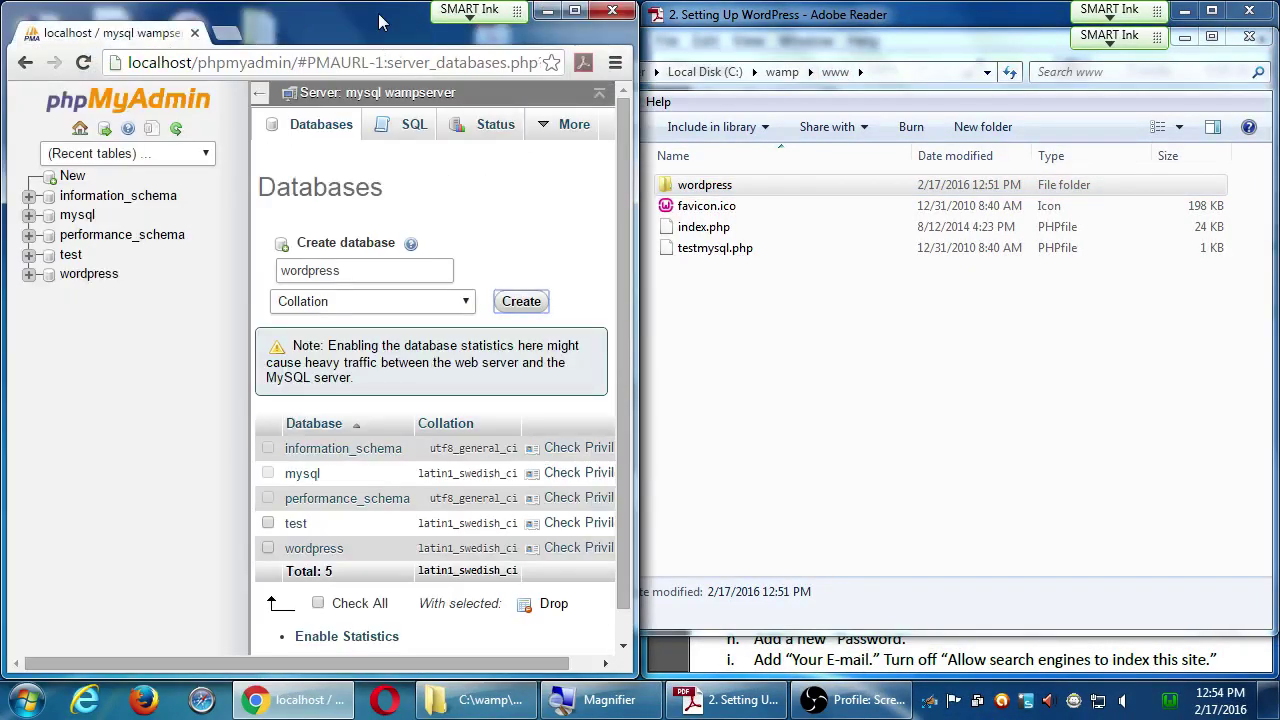
click(285, 64)
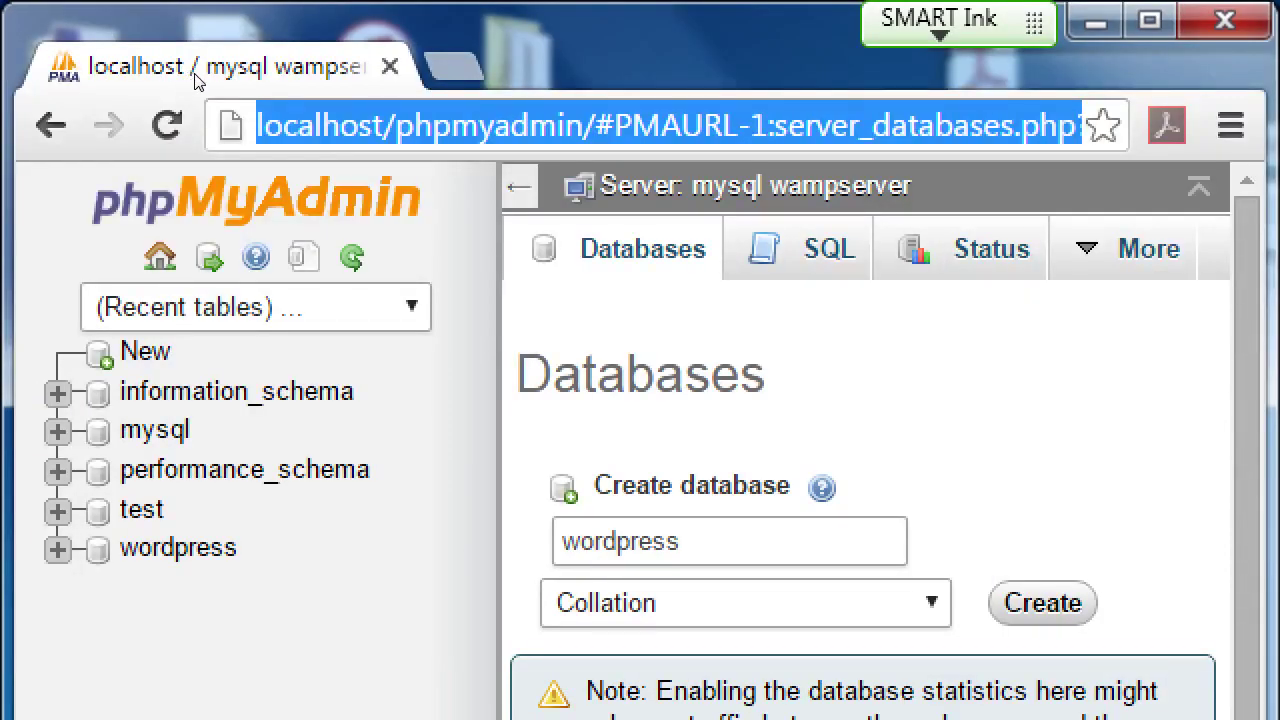
text(http:/)
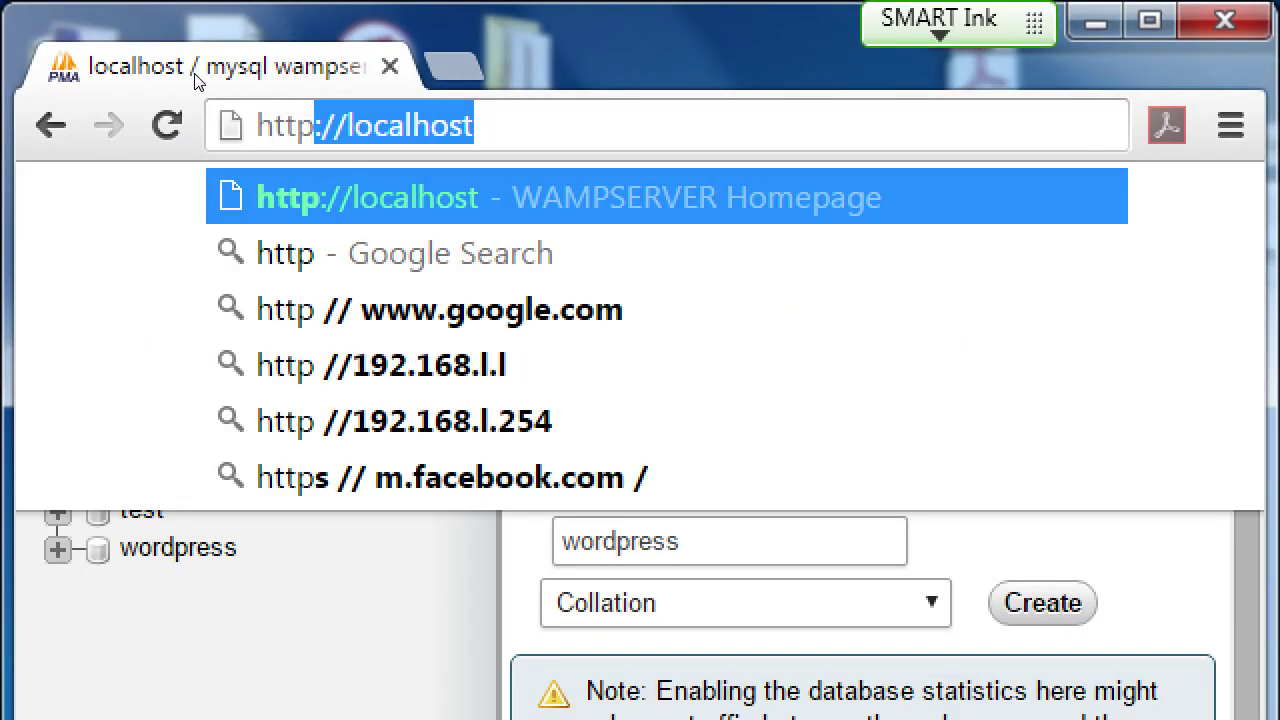
text(/)
key(Right)
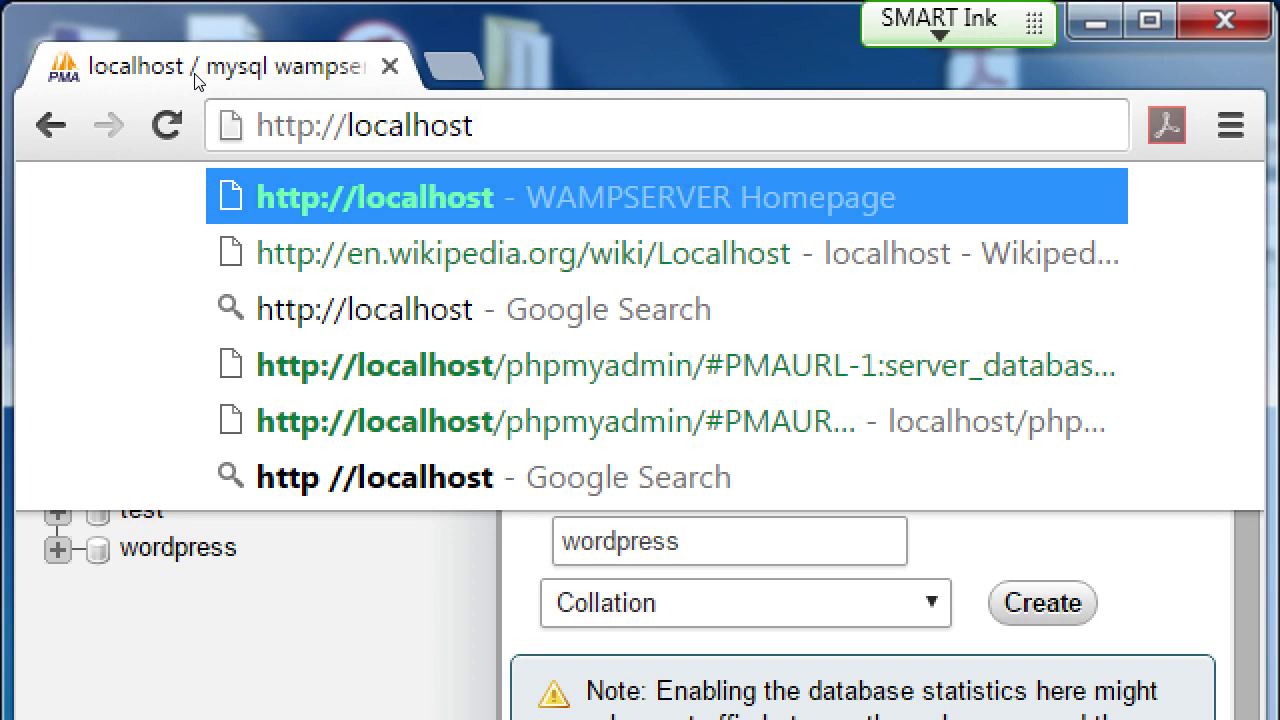
key(Return)
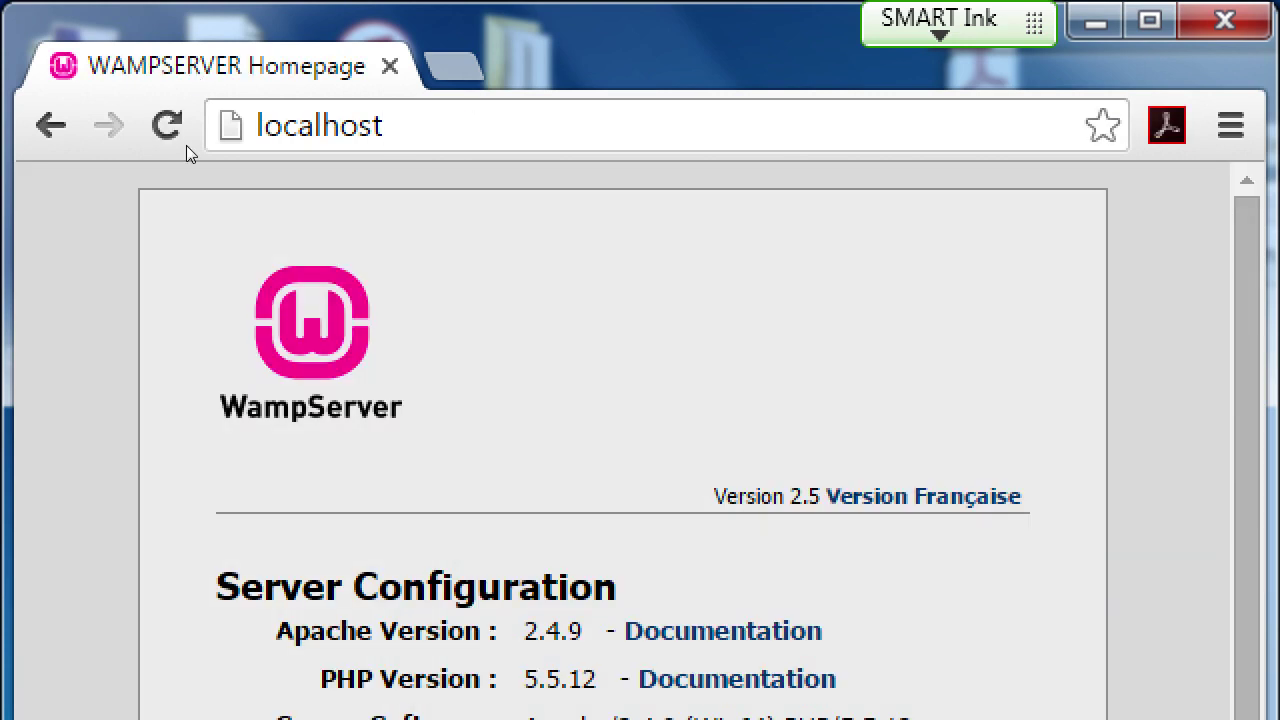
scroll(294, 547, down, 4)
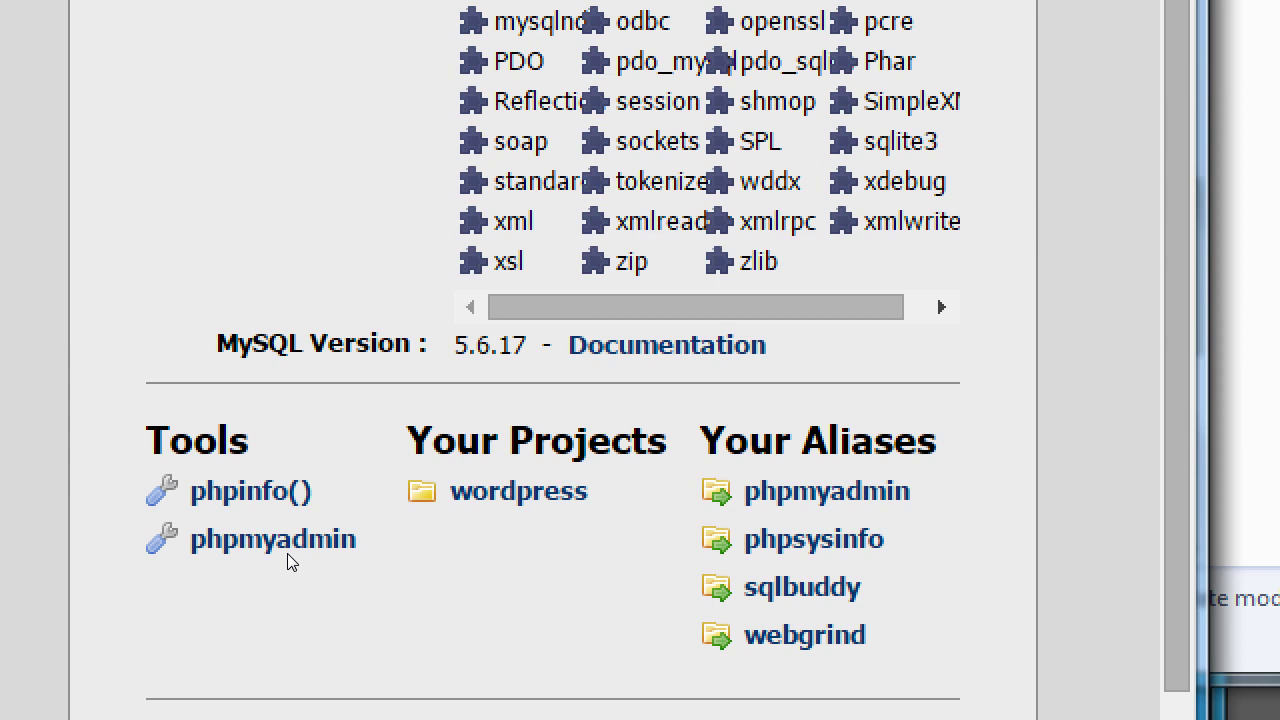
scroll(220, 453, up, 5)
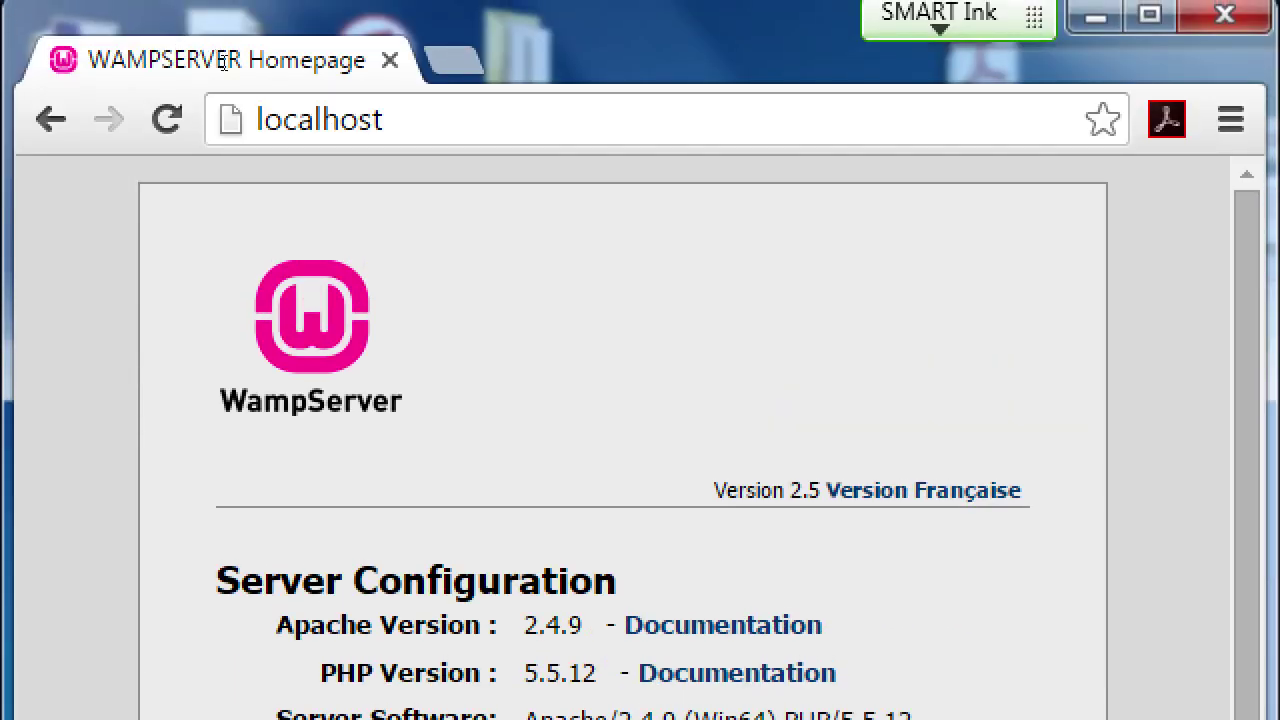
key(ctrl+l)
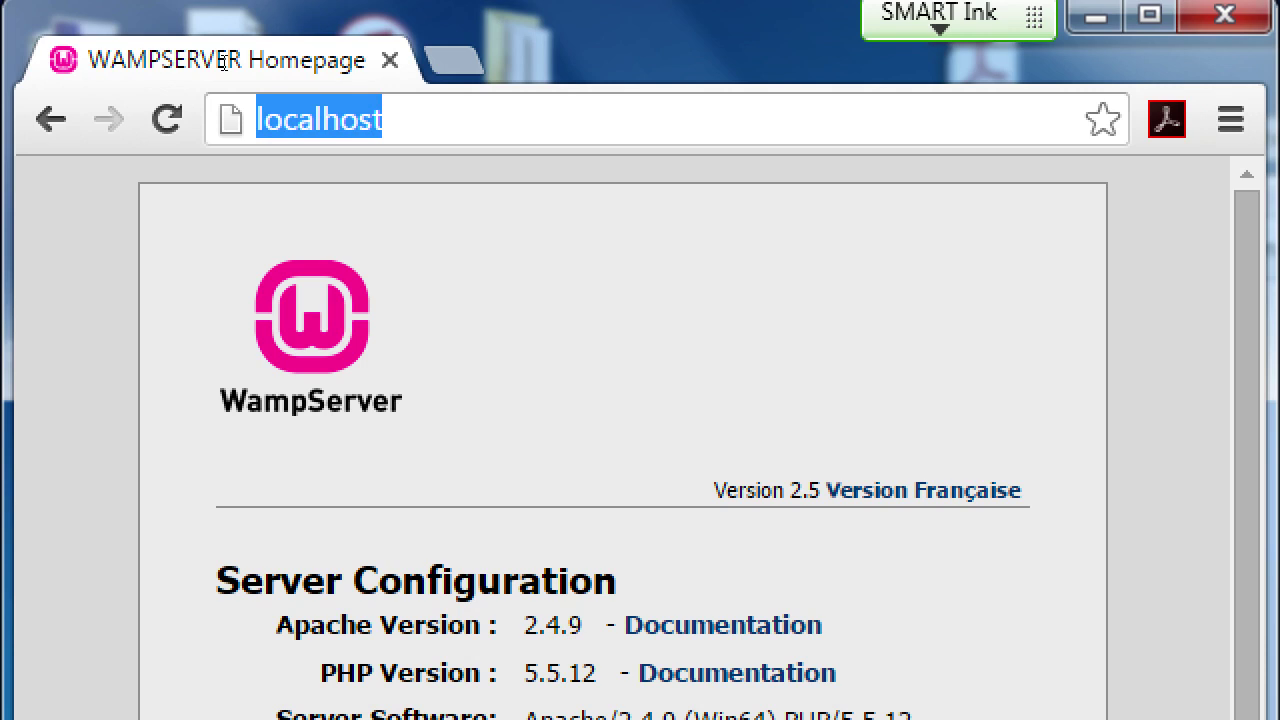
key(End)
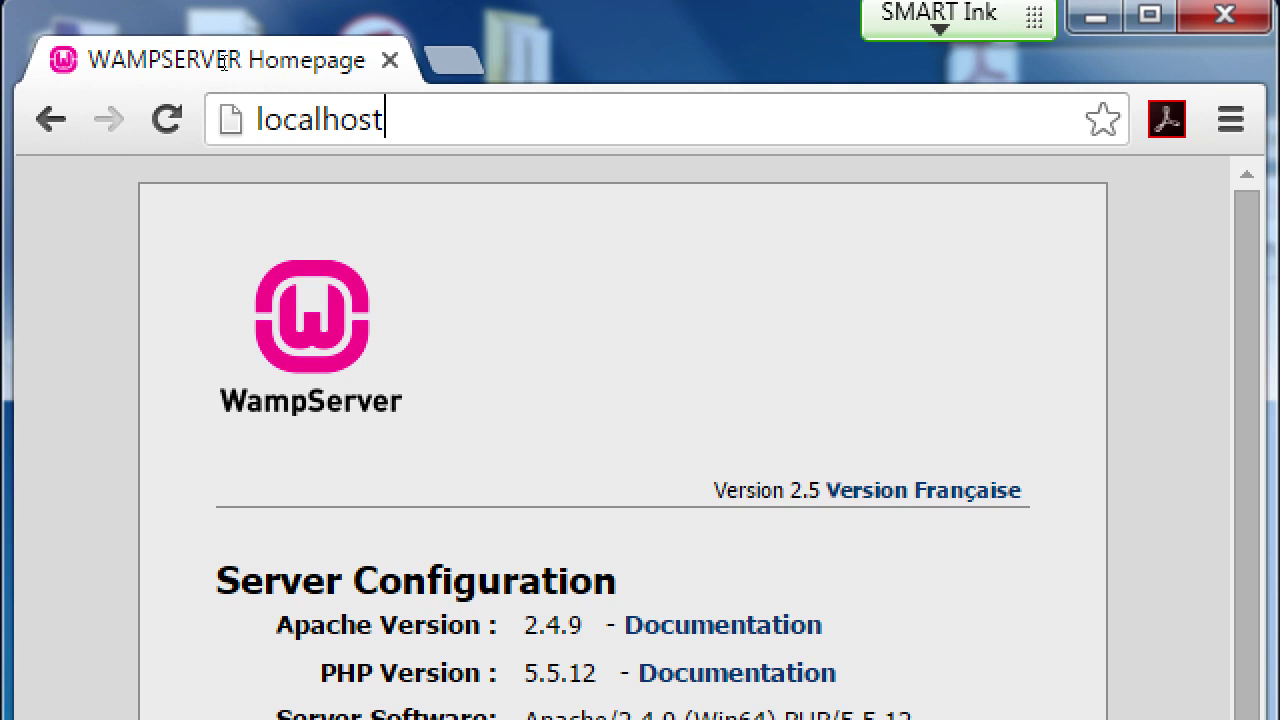
- Load localhost/wordpress to reach the WordPress setup language list
text(/wordpress)
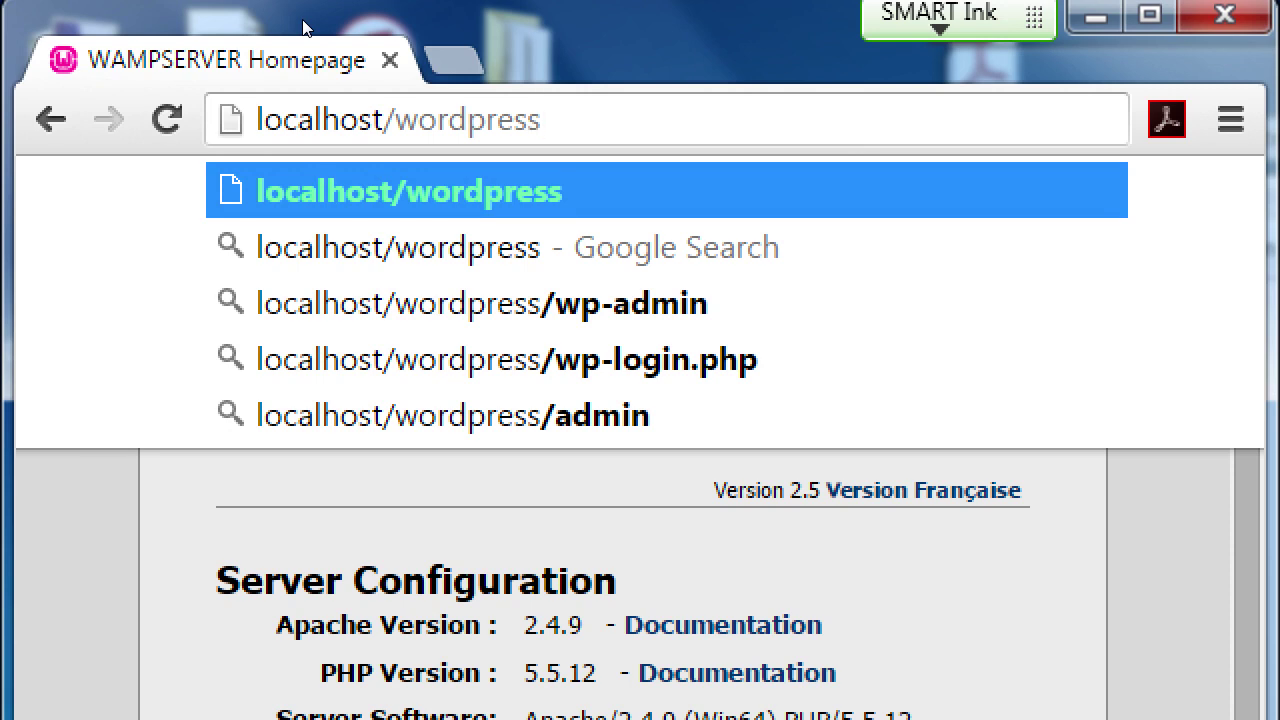
key(Return)
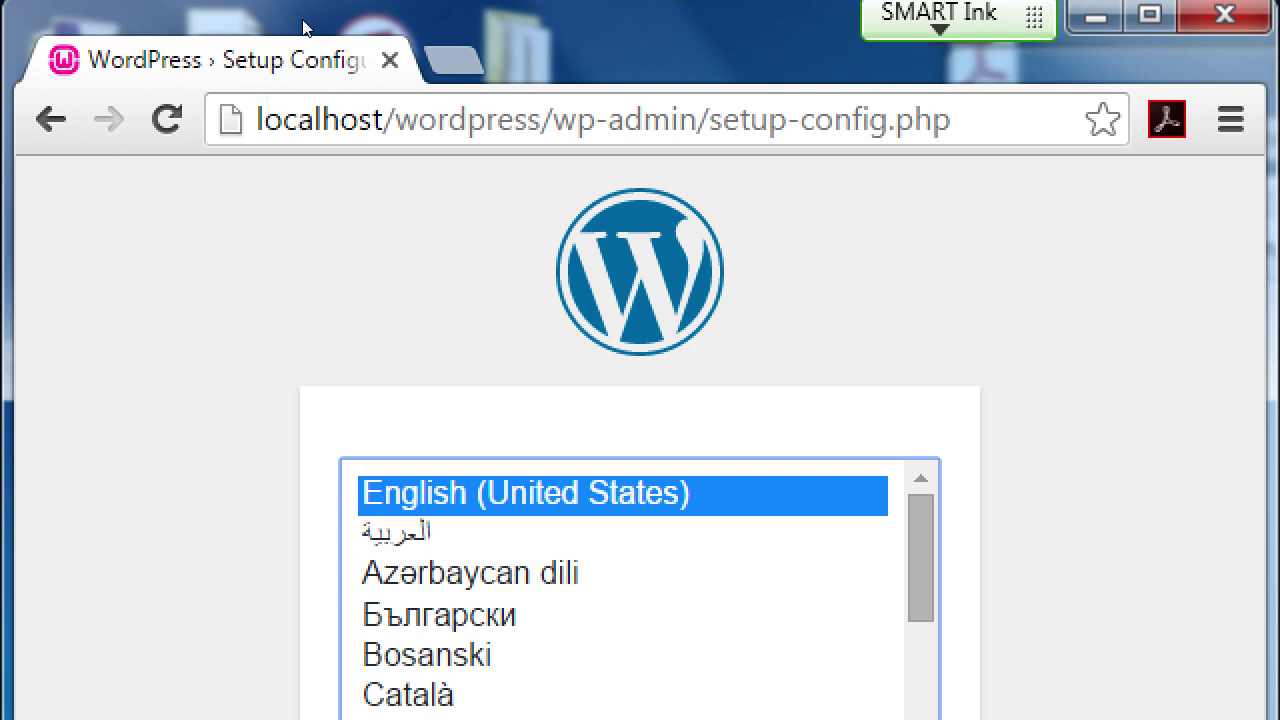
- Trim wp-admin/setup-config.php from the address, leaving localhost/wordpress/
key(ctrl+l)
key(End)
key(ctrl+shift+Left)
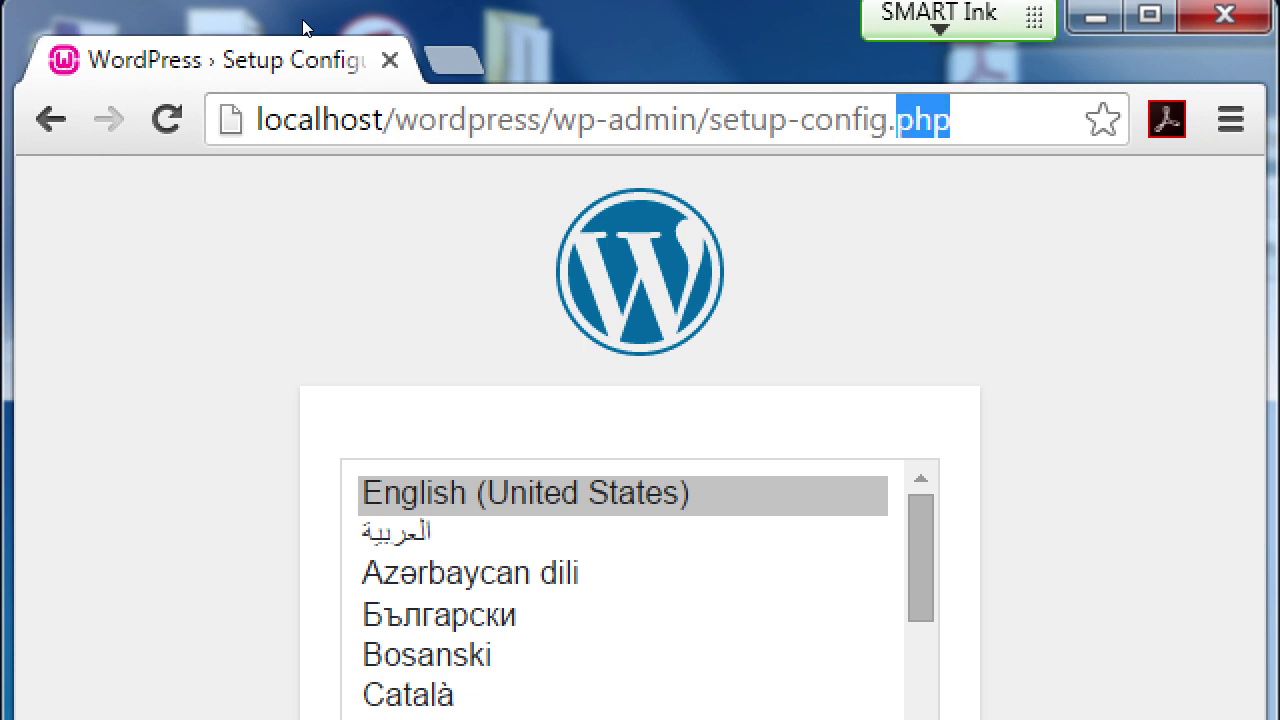
key(ctrl+shift+Left)
key(ctrl+shift+Left)
key(ctrl+shift+Left)
key(ctrl+shift+Left)
key(BackSpace)
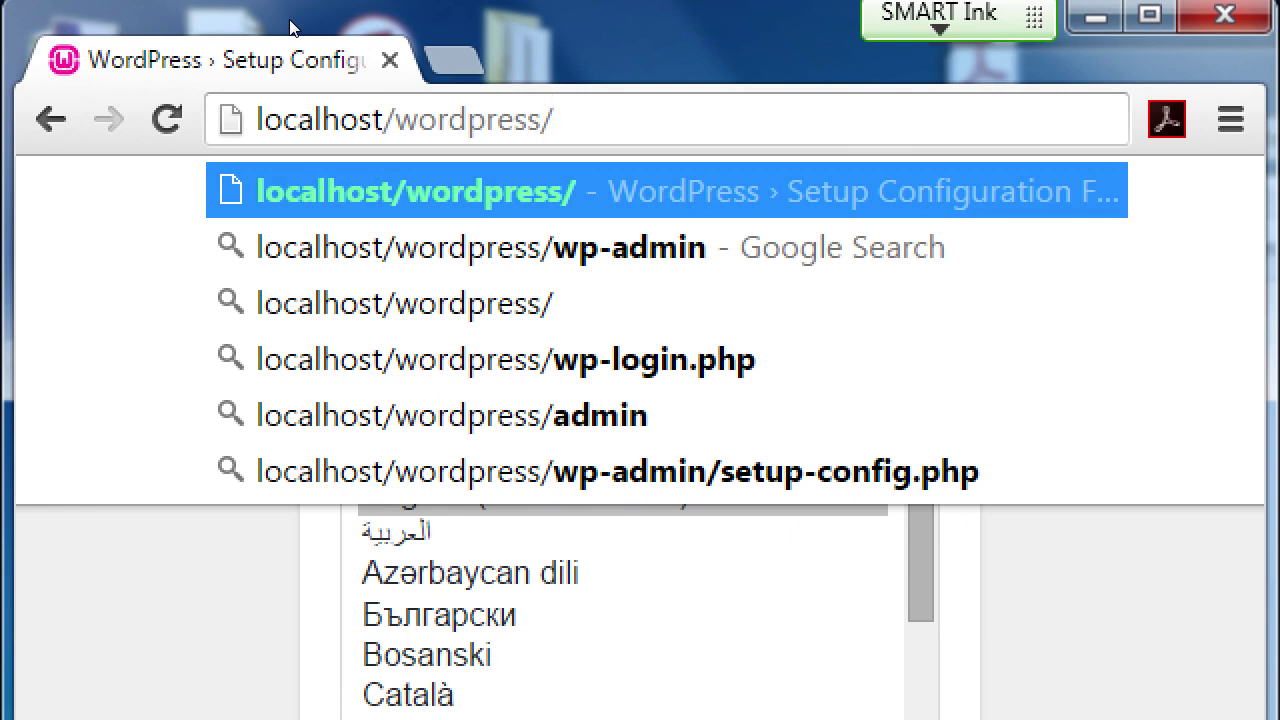
key(Escape)
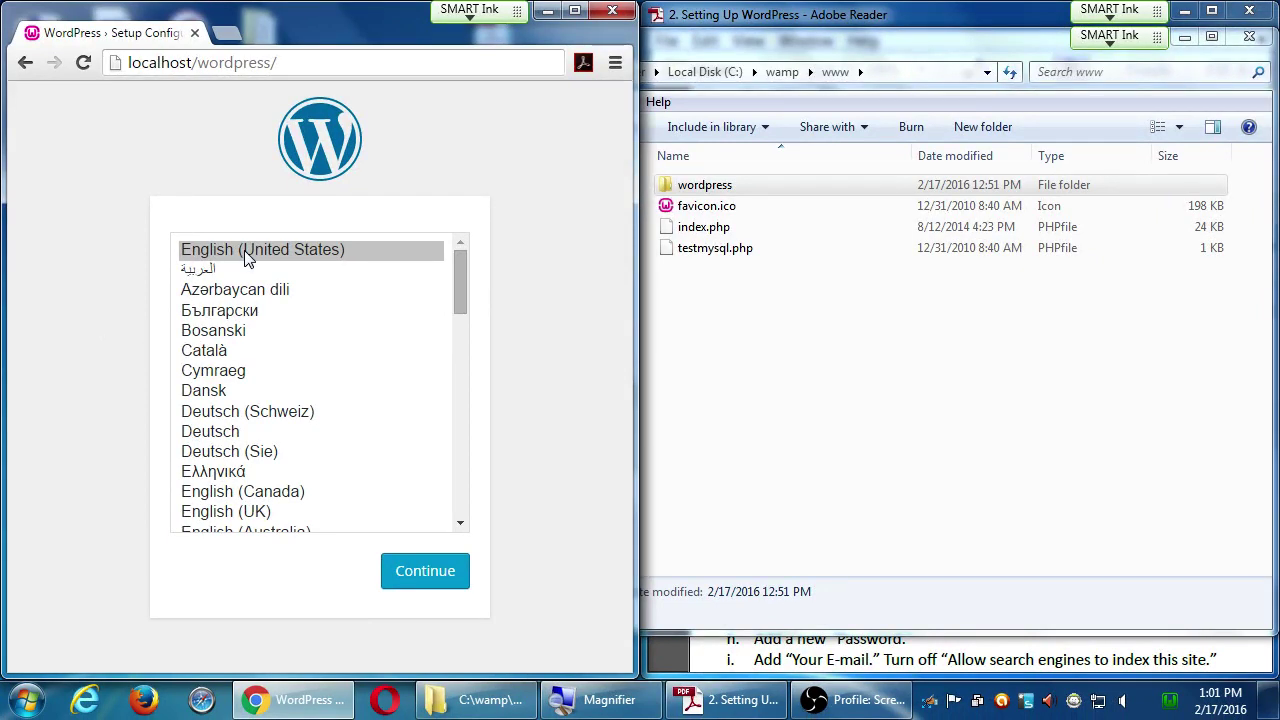
- Continue with English (United States) and choose "Let's go!" to reach the database form
click(424, 572)
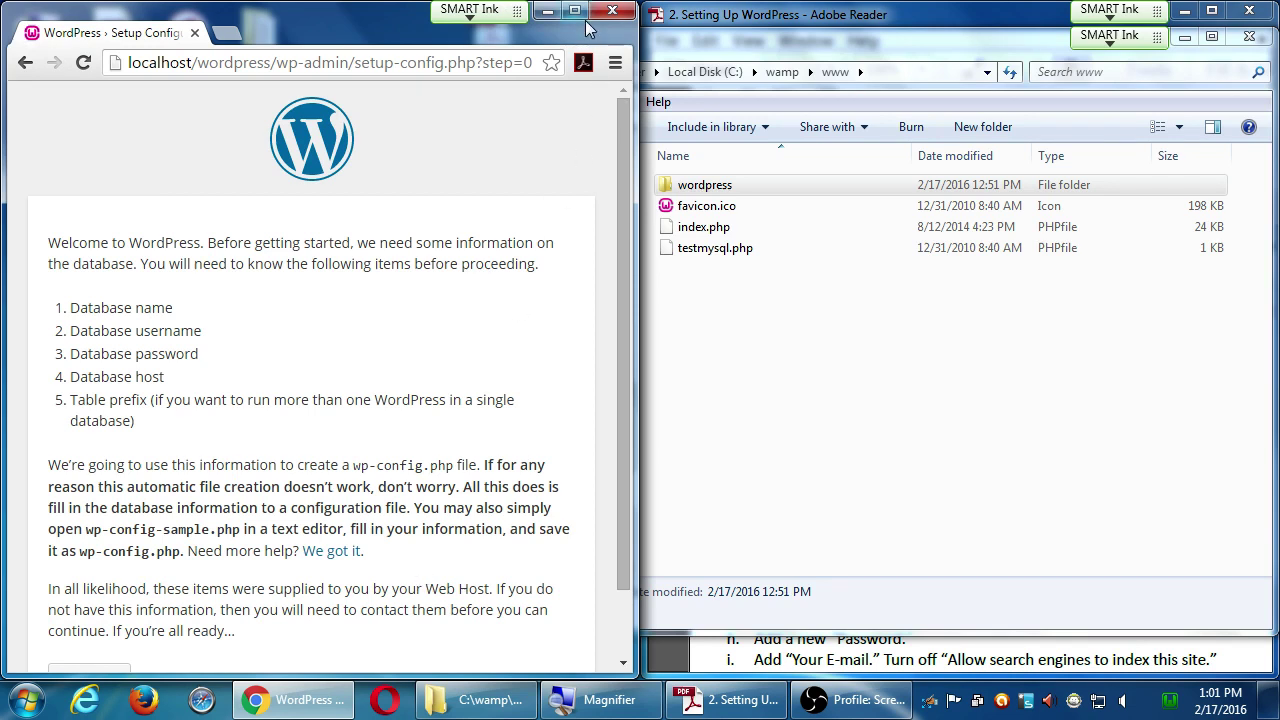
scroll(424, 300, down, 2)
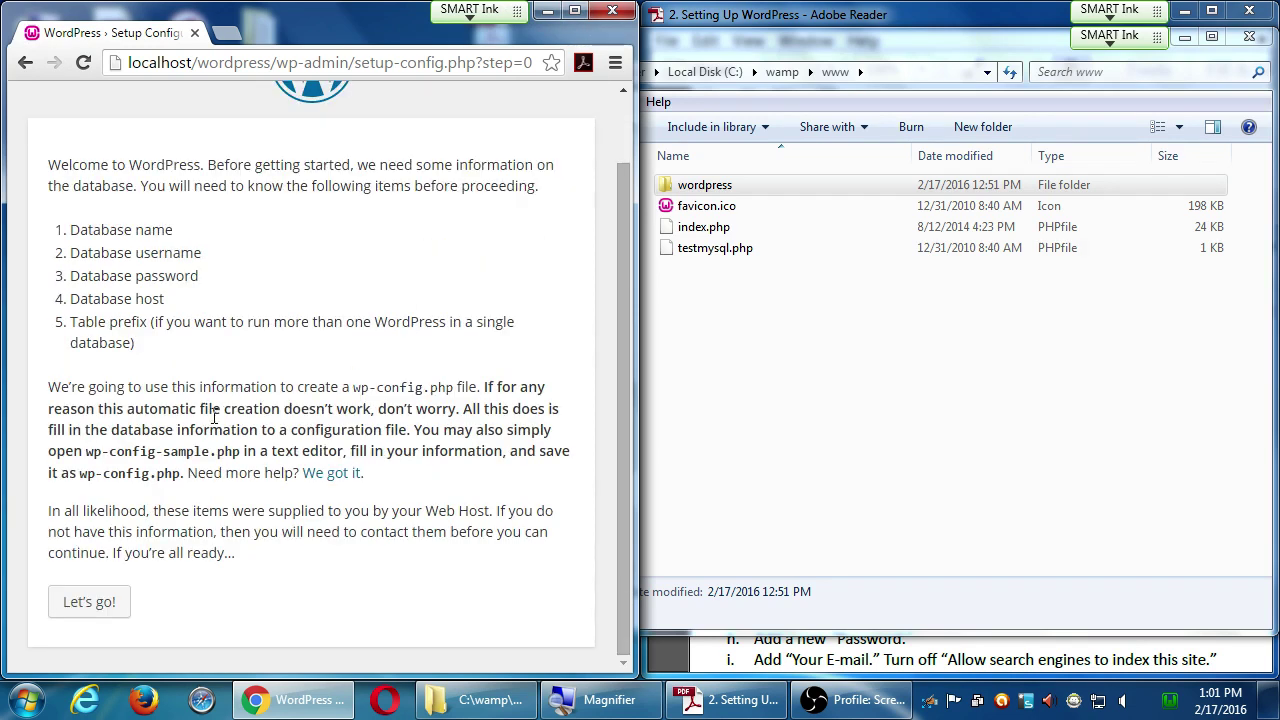
click(100, 609)
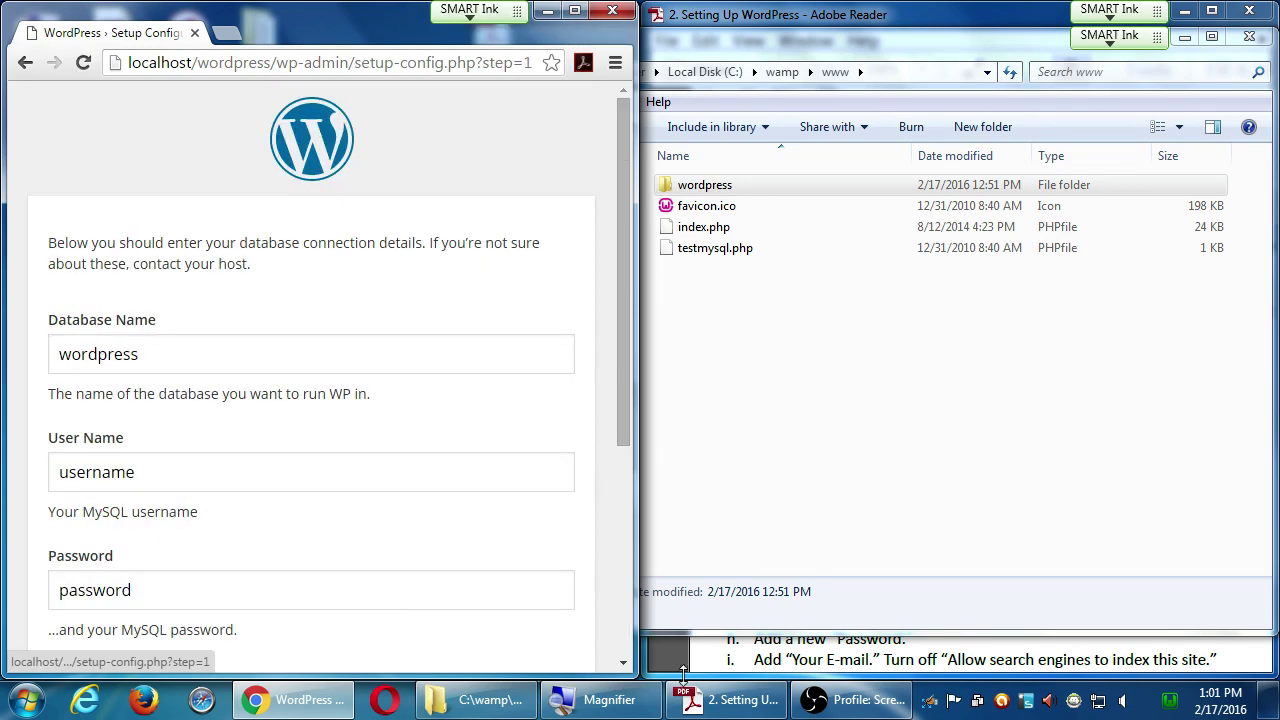
click(690, 695)
- Drag the guide page to show its Install WordPress steps beside the database form
drag(1063, 593, 1147, 613)
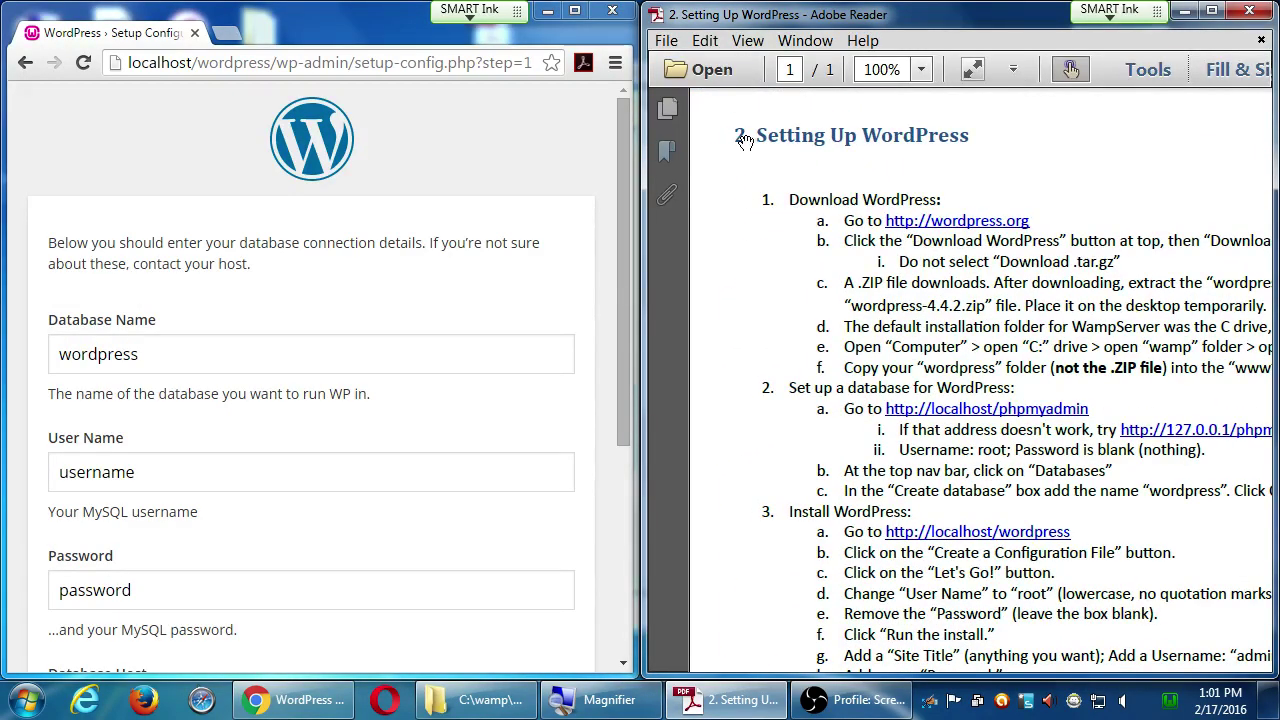
drag(783, 569, 739, 223)
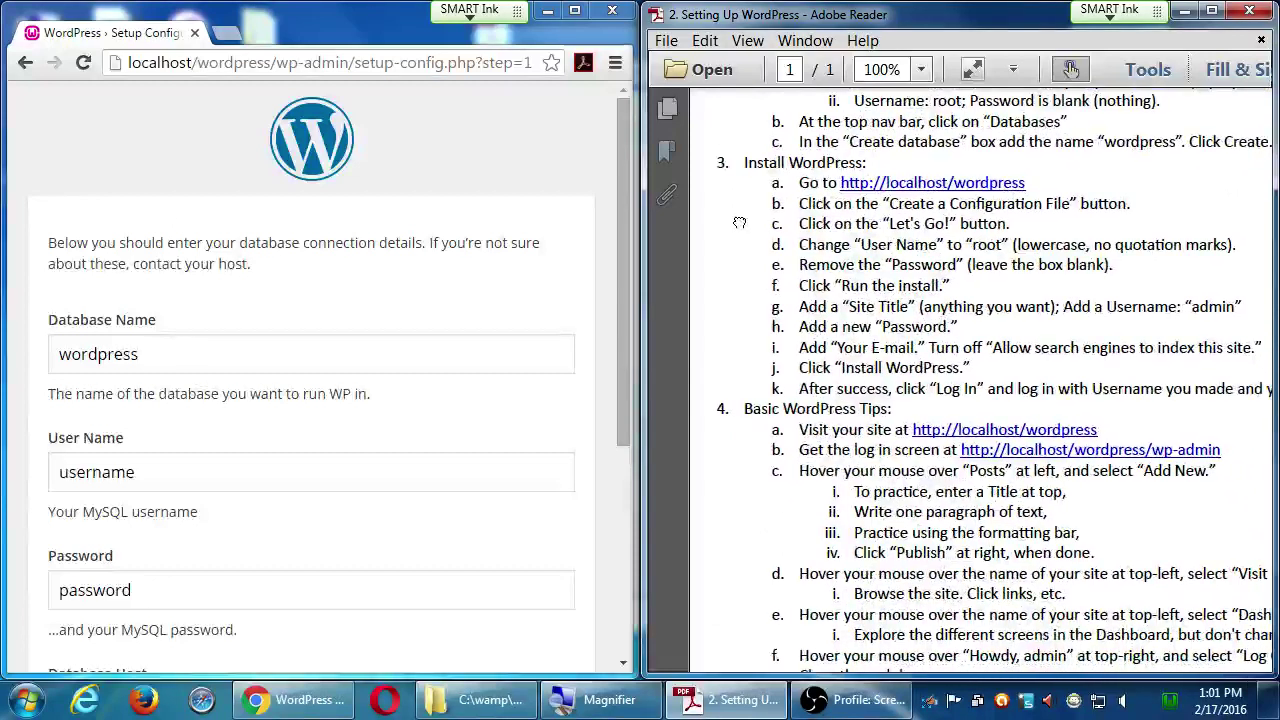
click(285, 348)
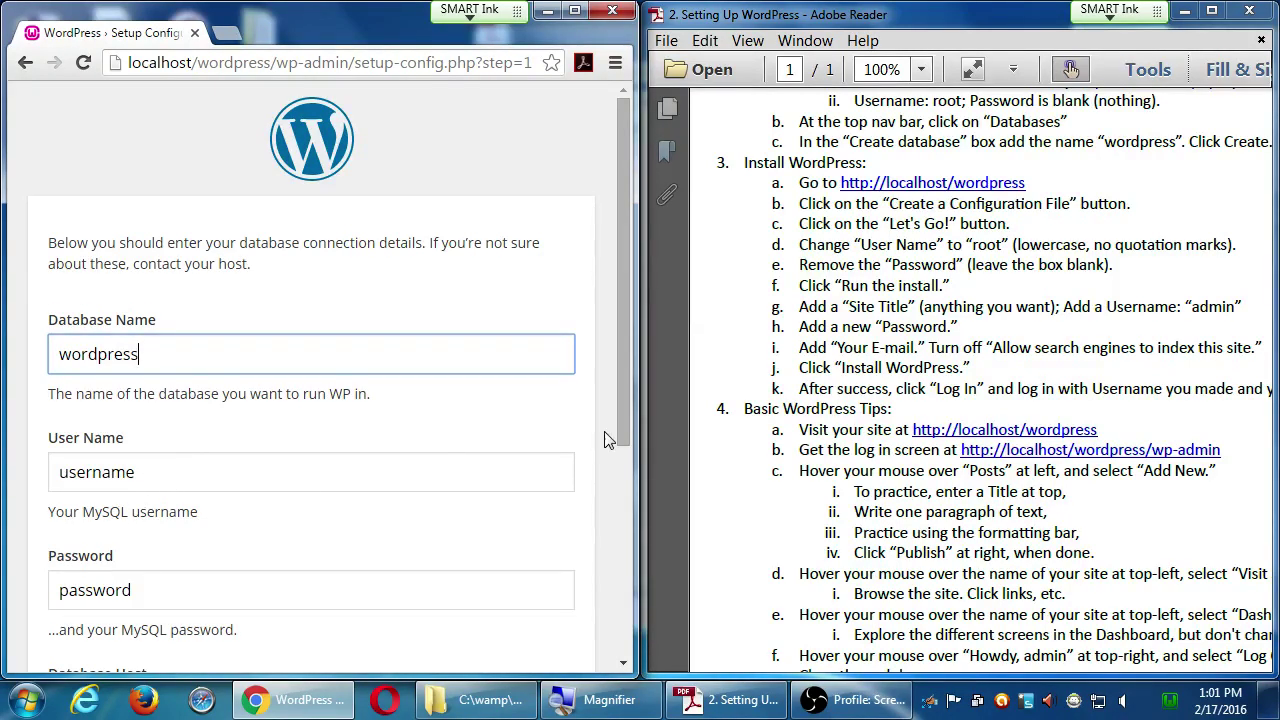
drag(1045, 374, 952, 407)
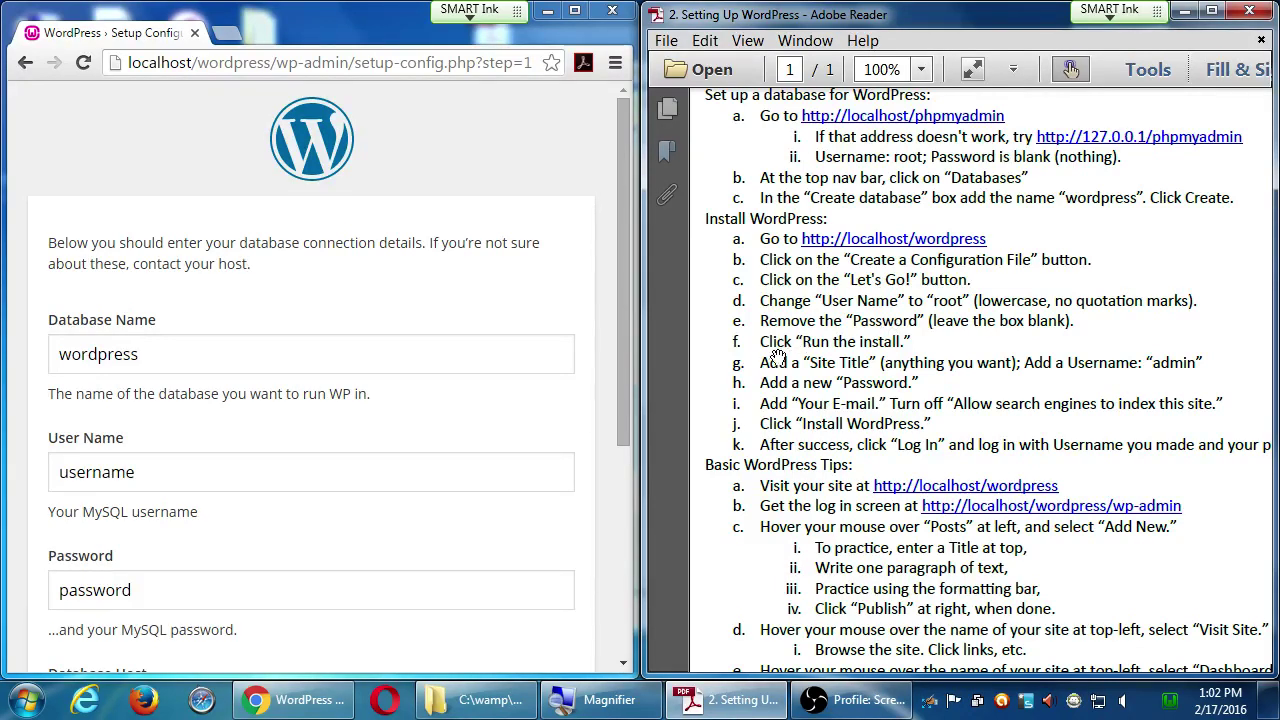
scroll(521, 377, down, 1)
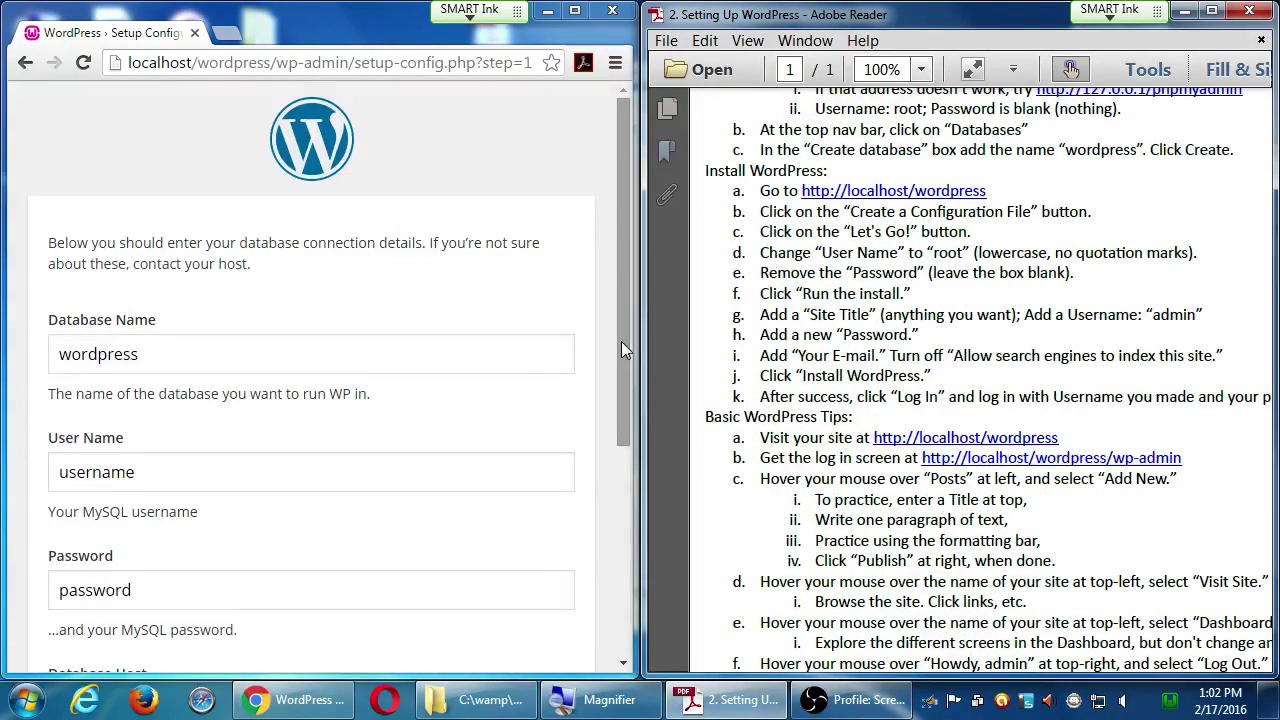
drag(621, 341, 611, 458)
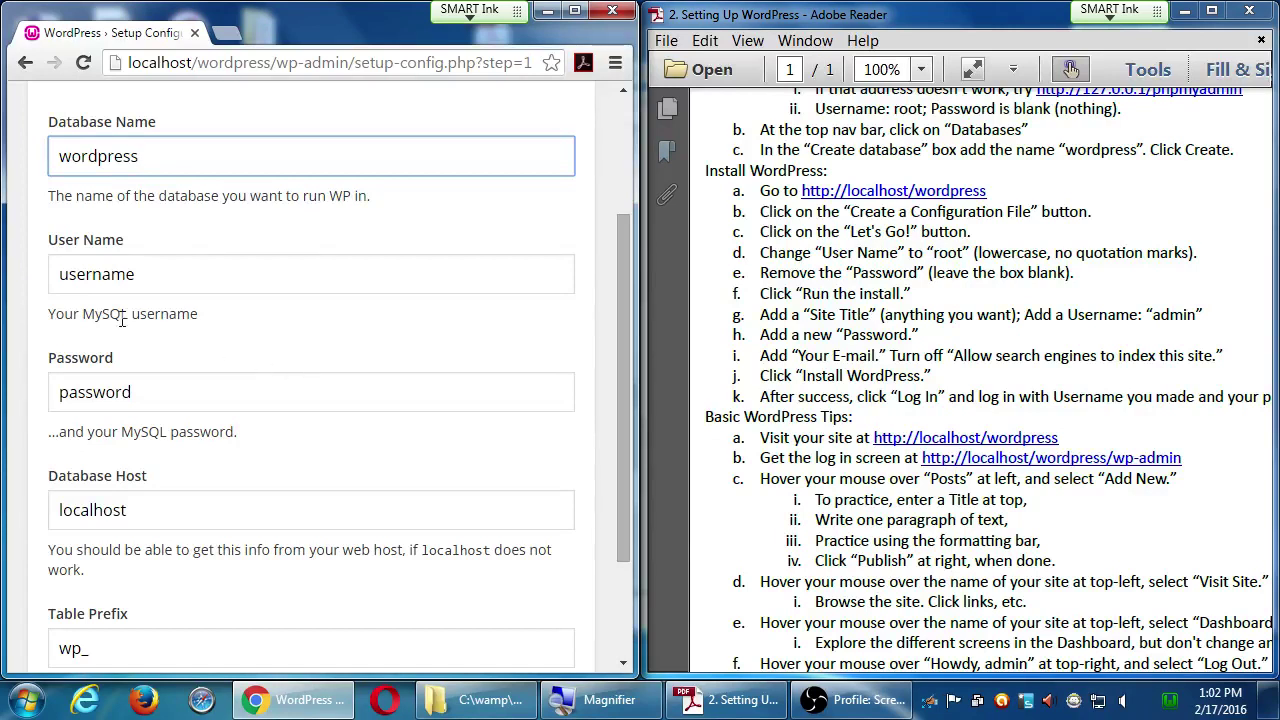
- Enter root as the database user name, clear the password, and submit the form
double_click(100, 275)
text(root)
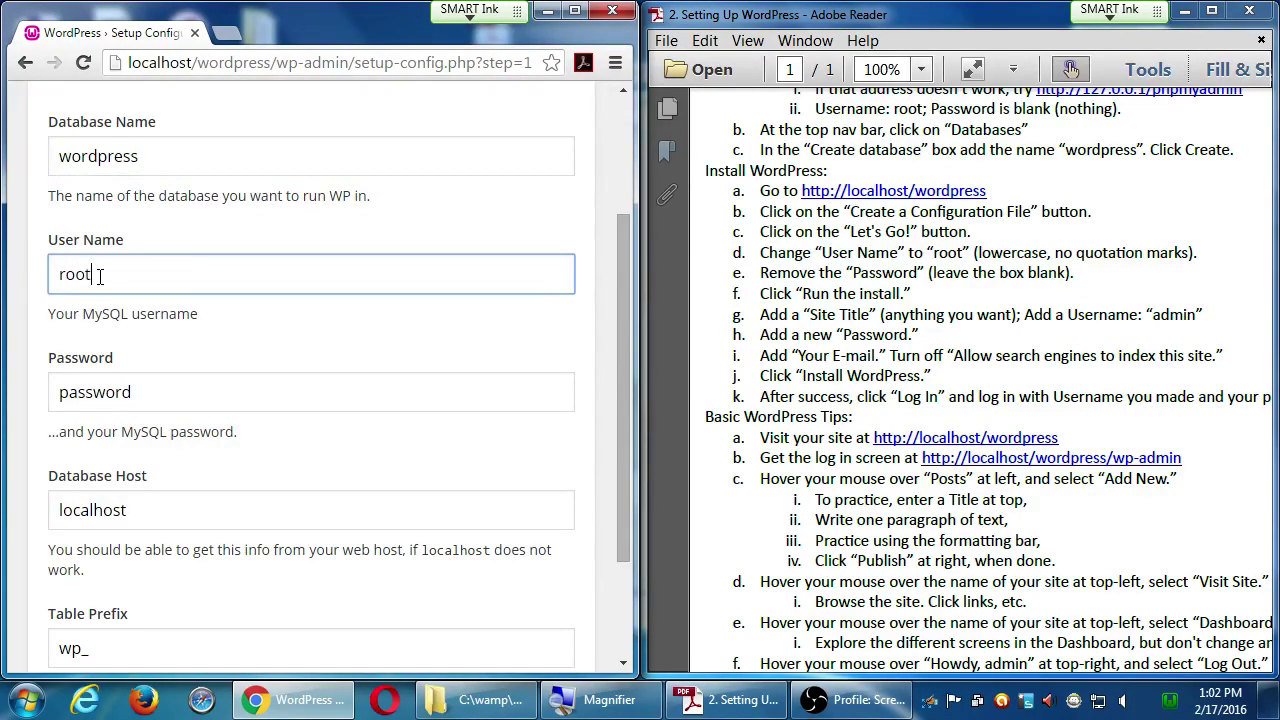
key(Tab)
key(BackSpace)
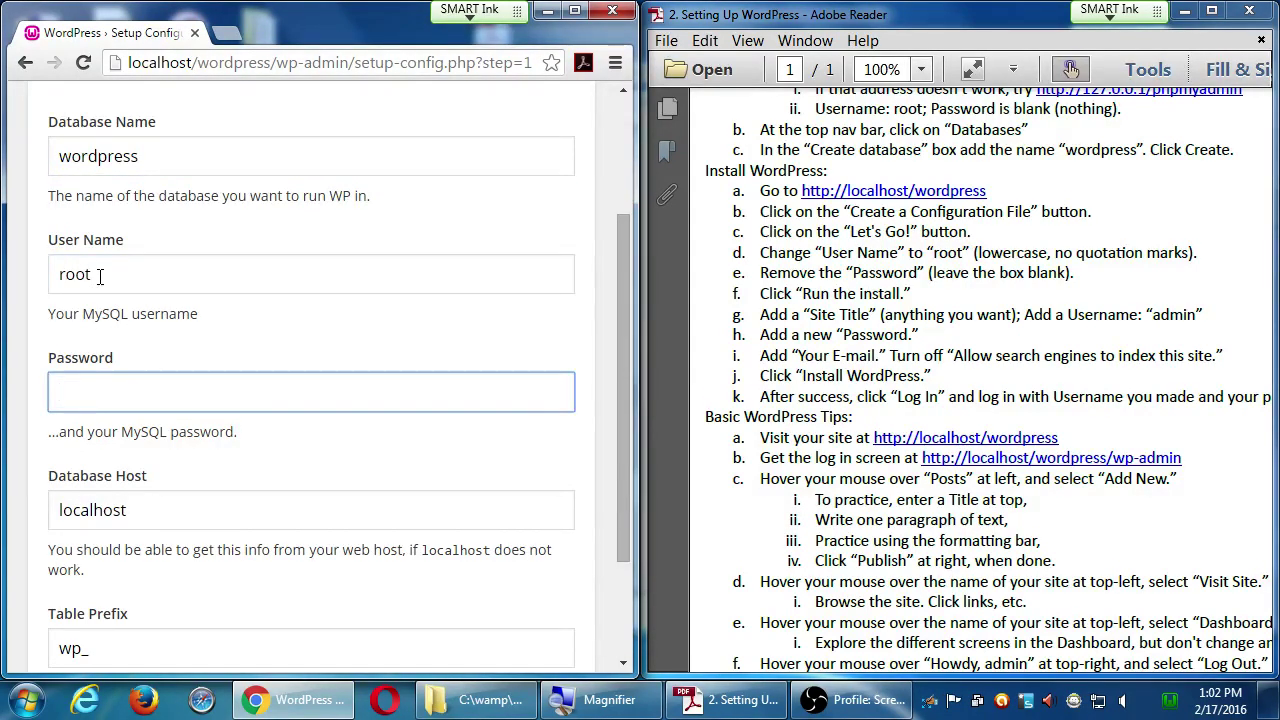
drag(1212, 255, 1219, 440)
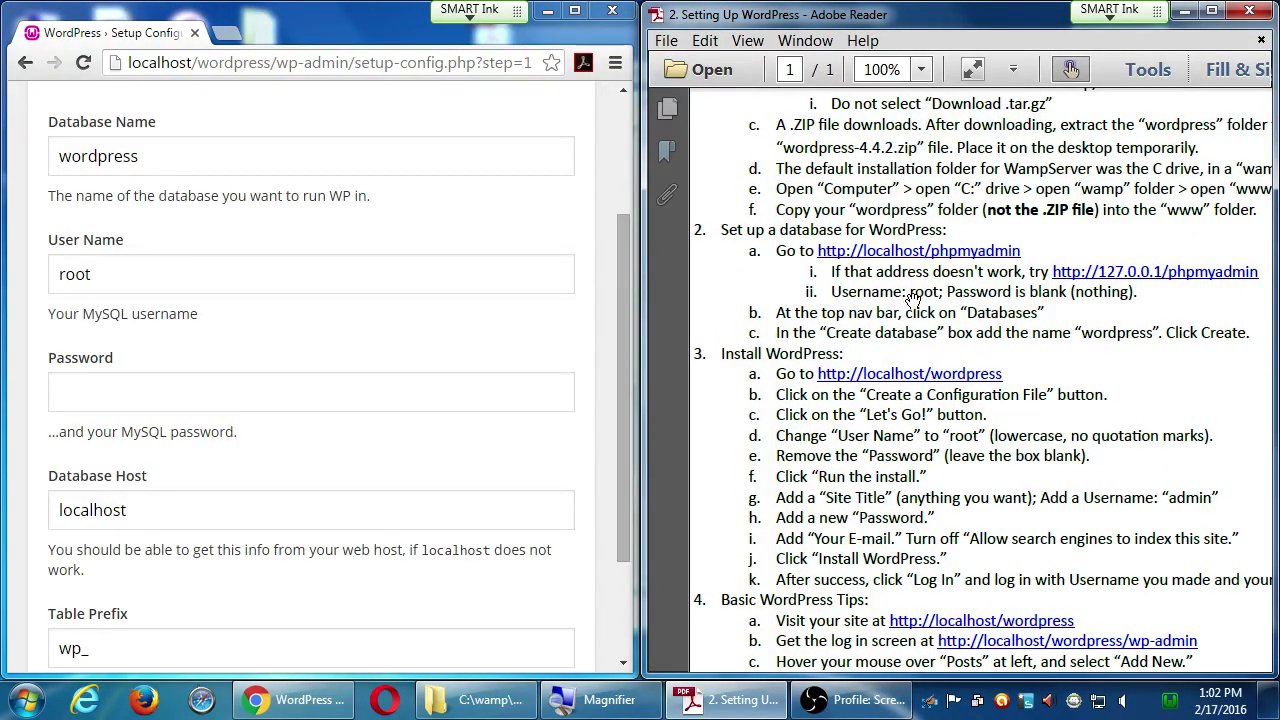
drag(1020, 310, 1040, 200)
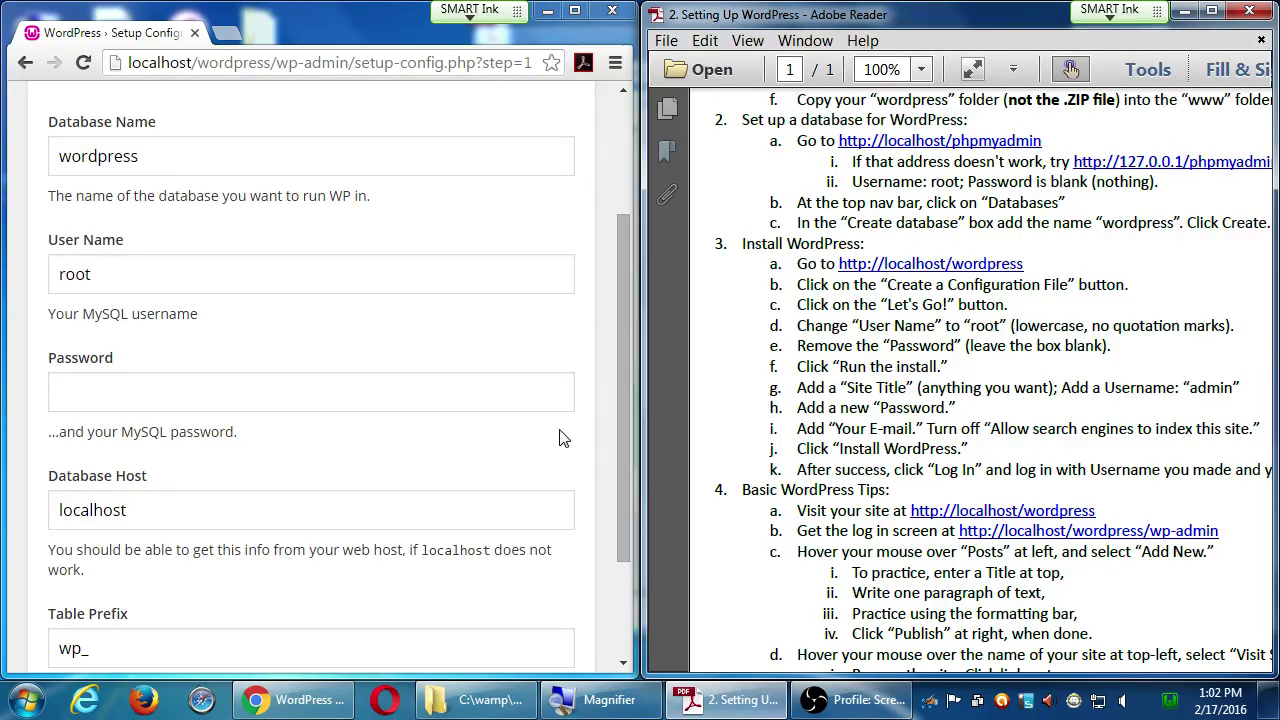
key(Tab)
drag(622, 383, 621, 470)
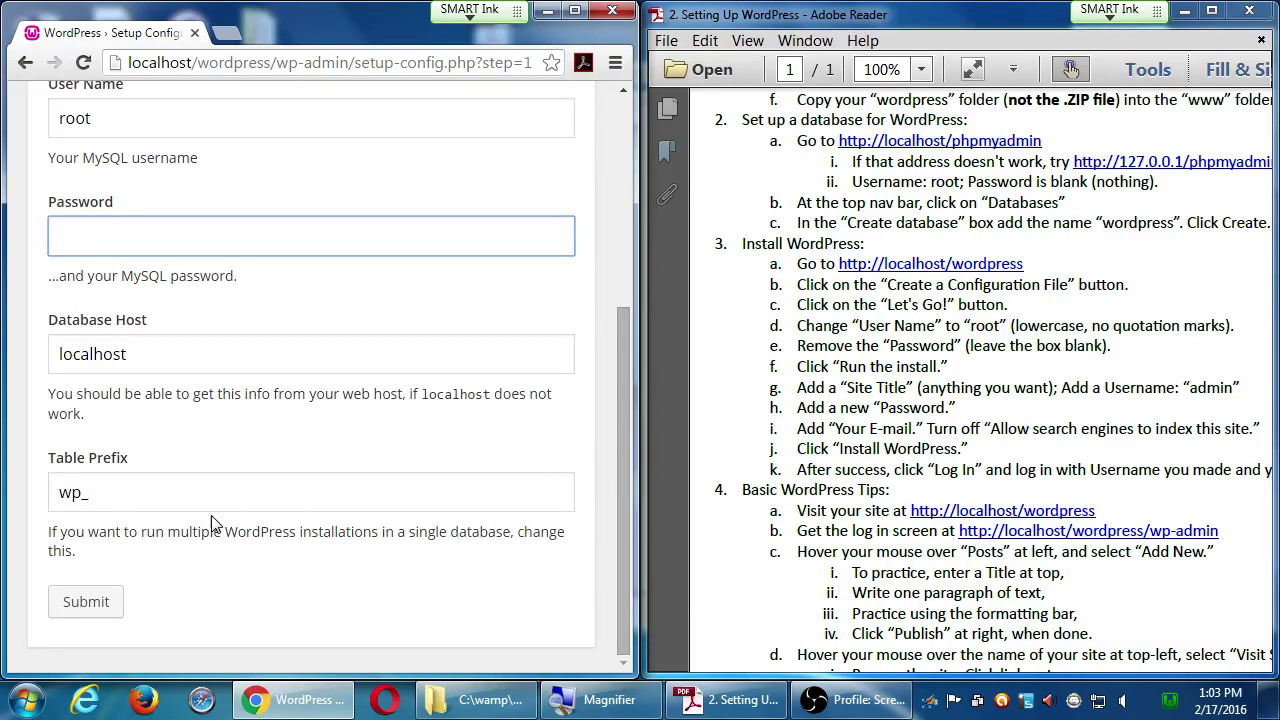
click(113, 601)
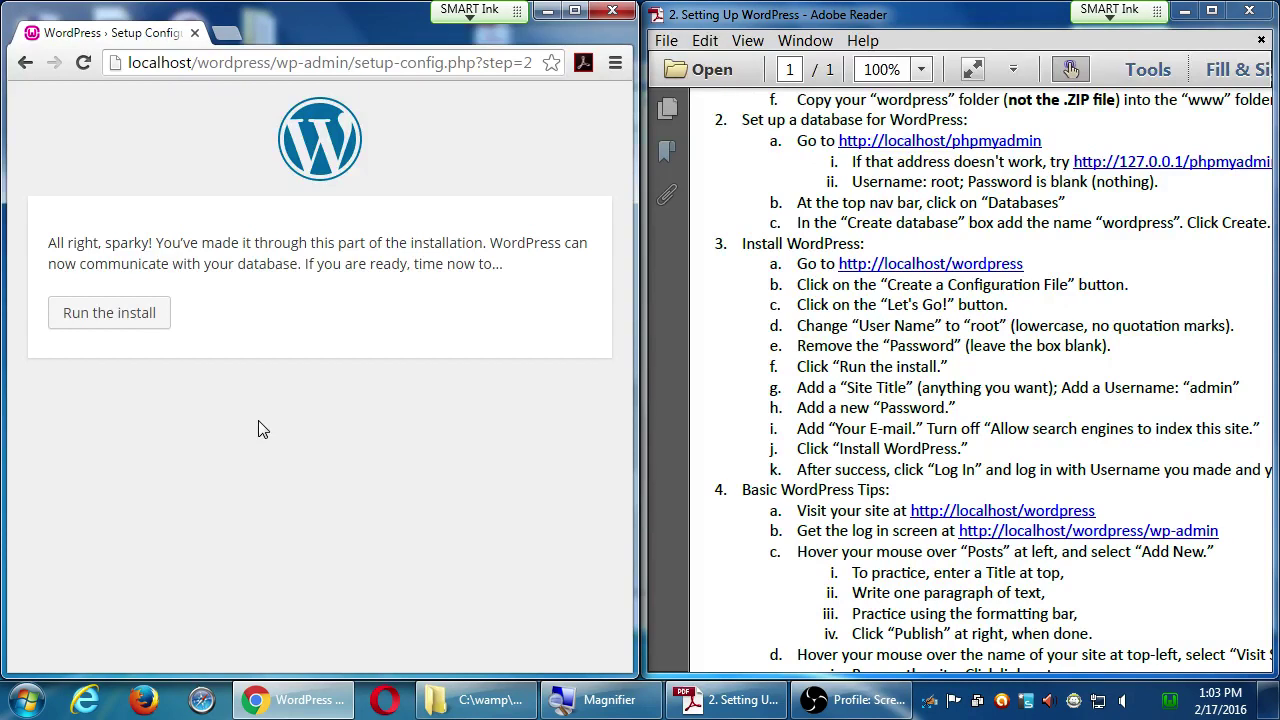
- Run the WordPress install and bring up the empty site-information form
click(106, 314)
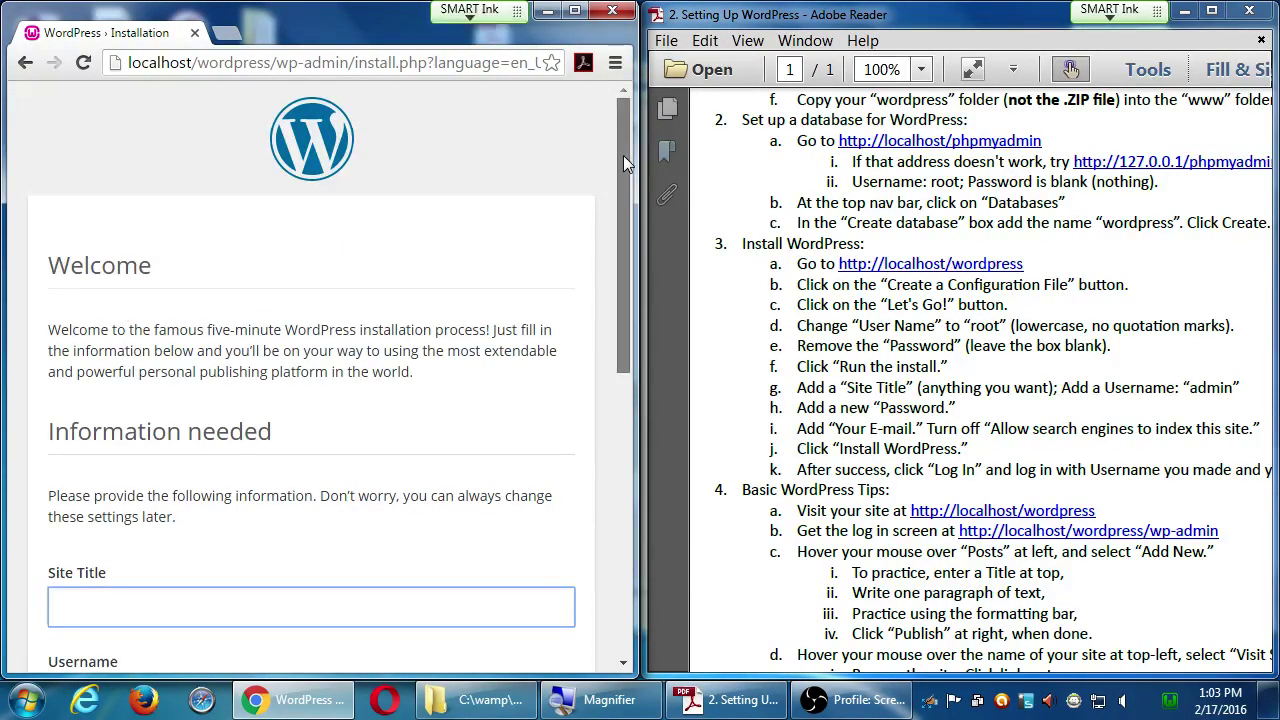
drag(616, 162, 611, 330)
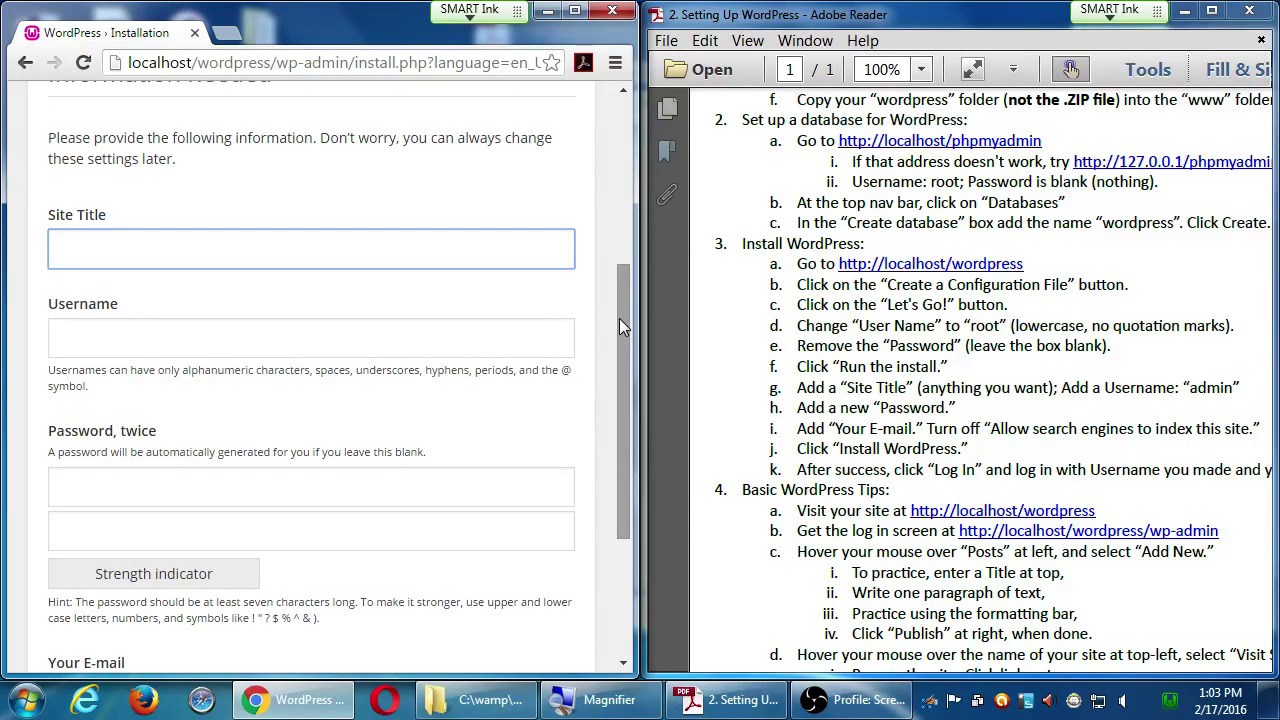
click(1046, 393)
drag(1046, 393, 1029, 395)
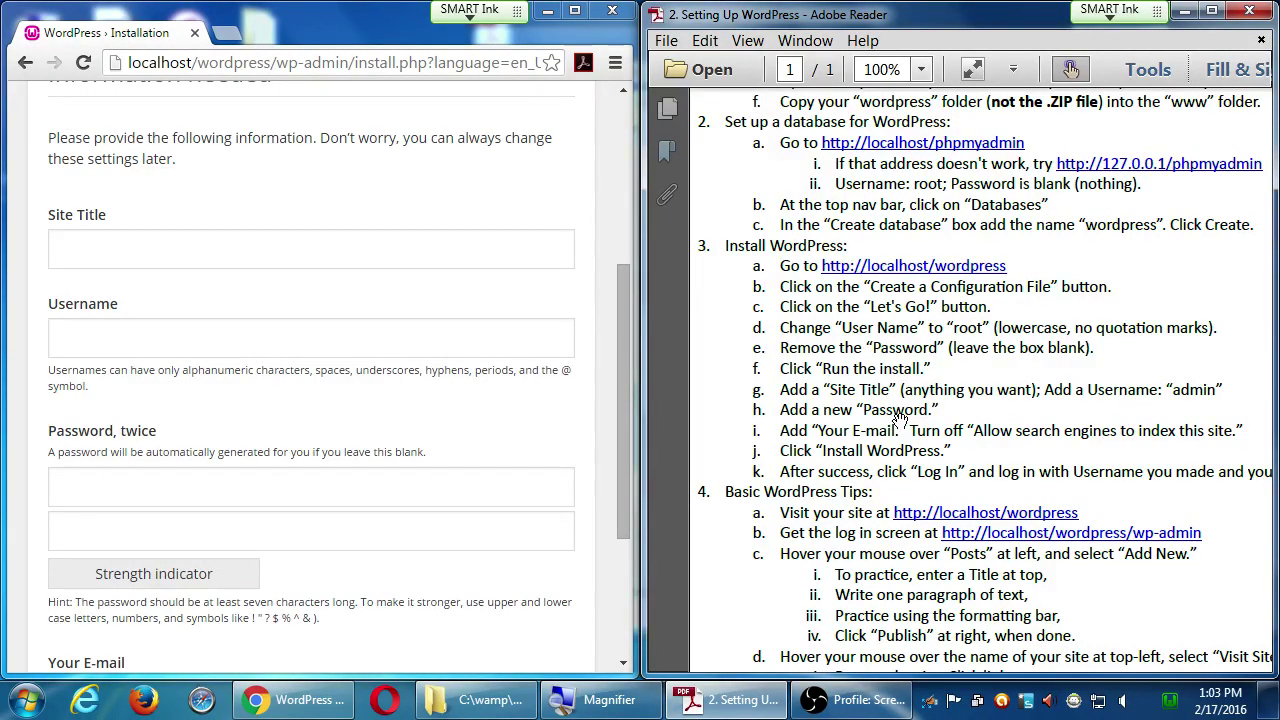
- Enter 'Victor's Bakery' as the Site Title and admin as the Username
click(416, 259)
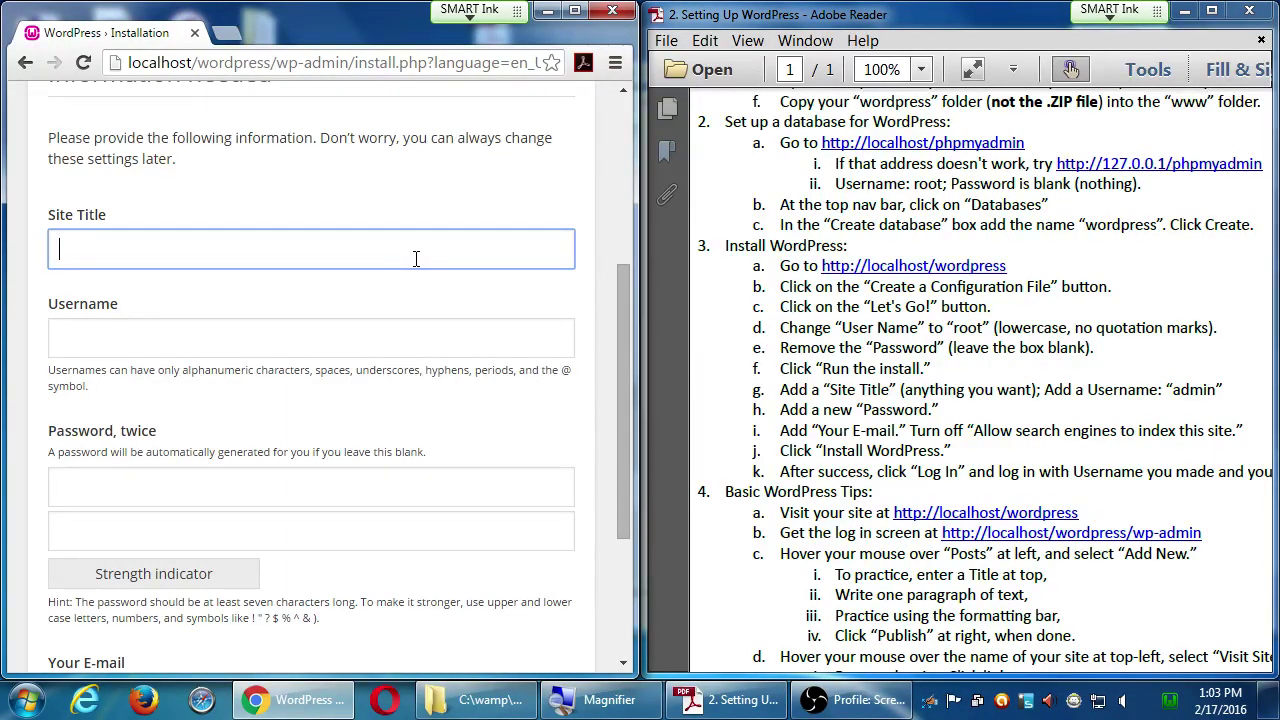
text(Victor's BAkery)
key(Left)
key(Left)
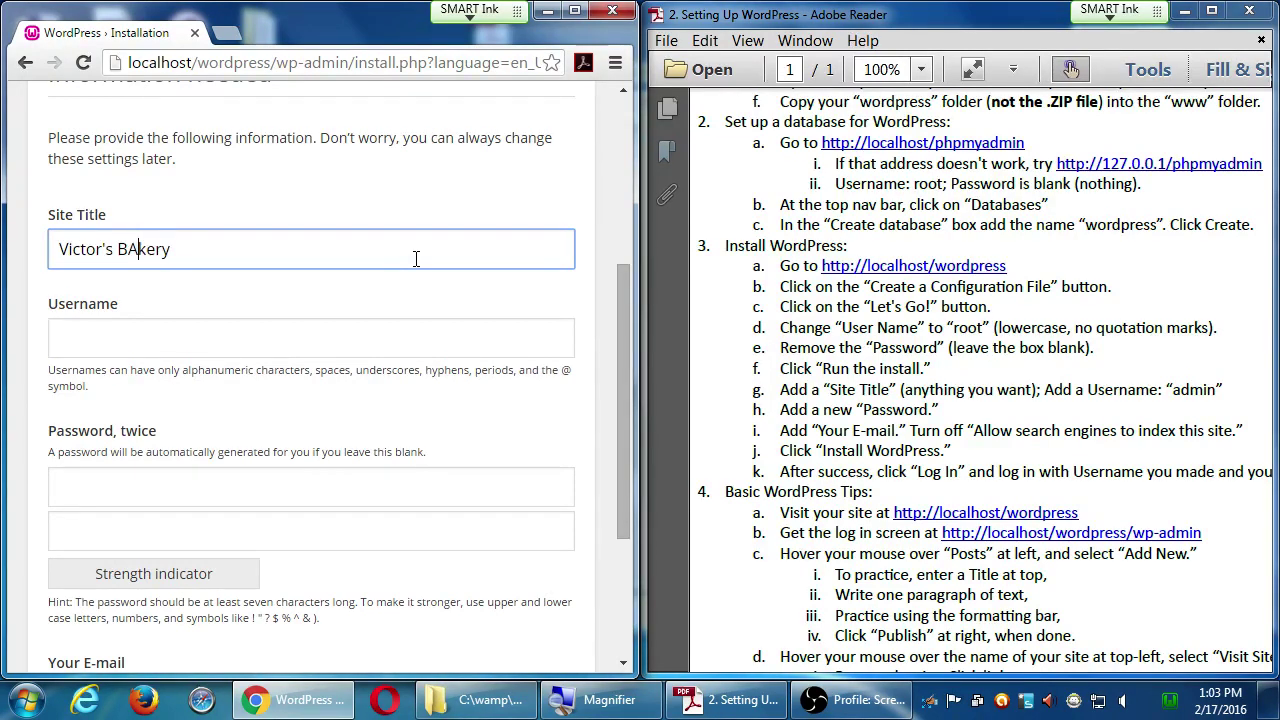
key(BackSpace)
text(a)
key(Tab)
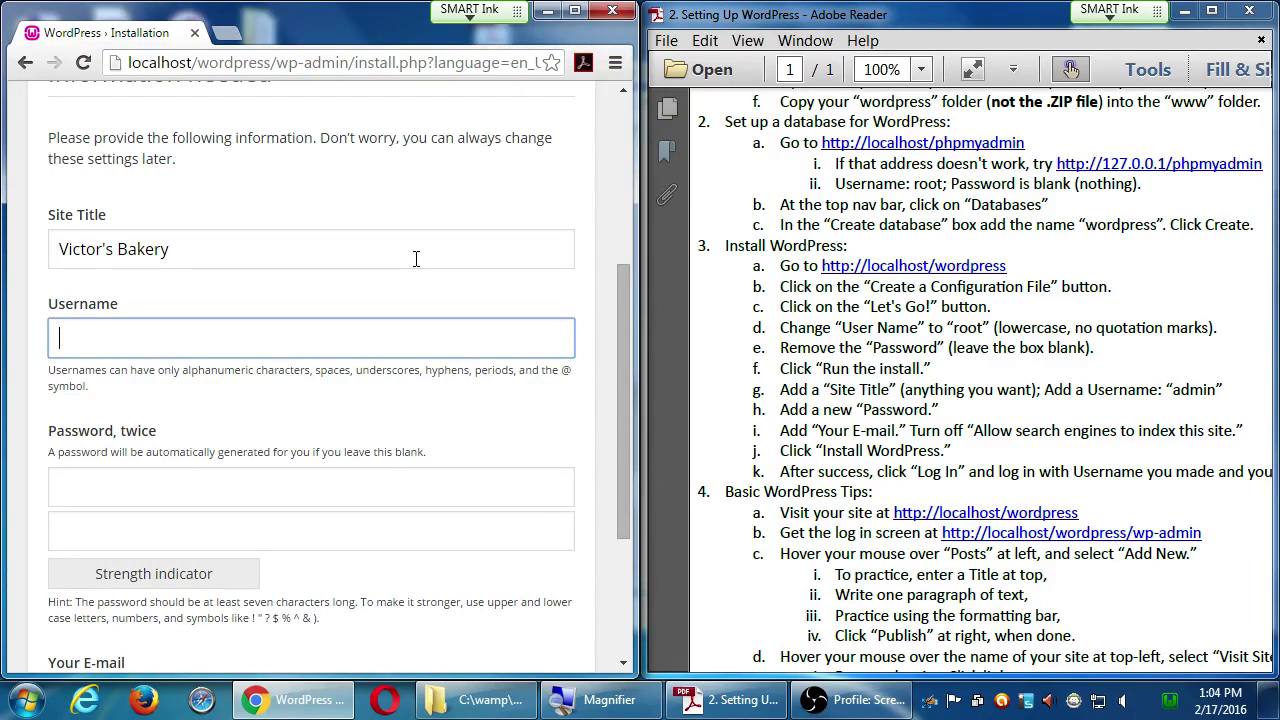
text(admin)
- Enter the chosen password in both password fields
key(Tab)
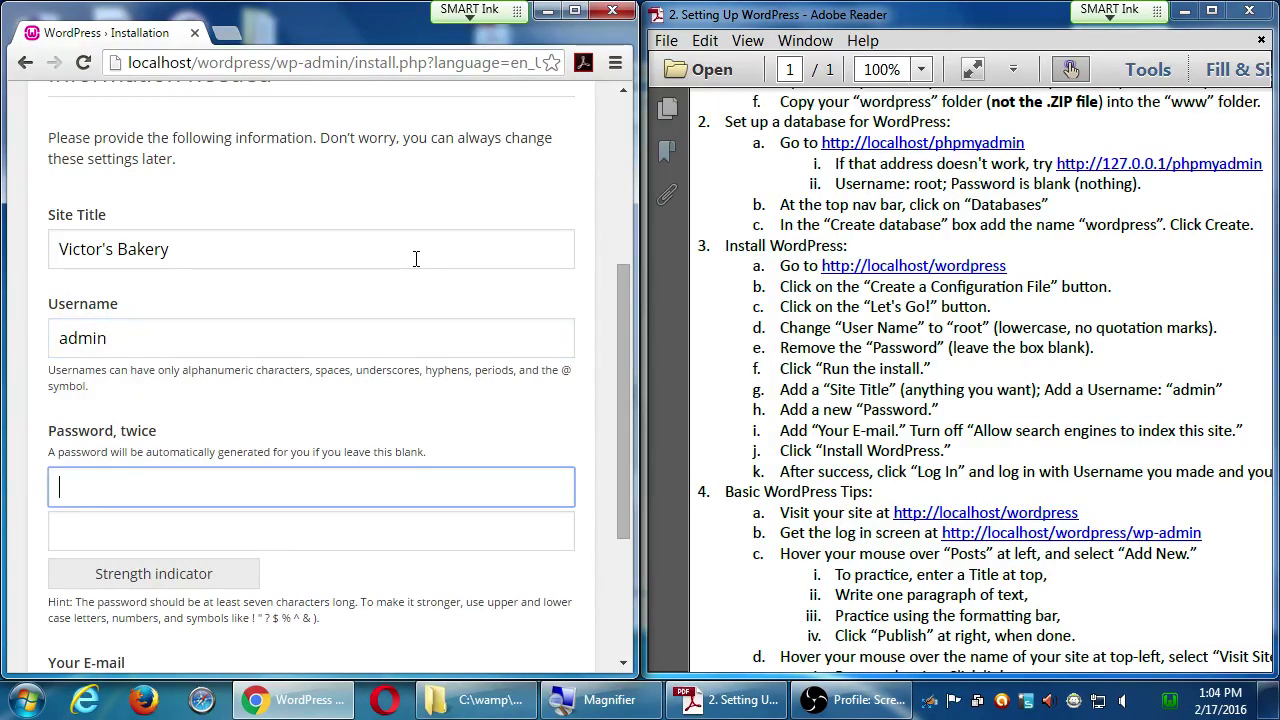
text(abc)
key(BackSpace)
key(BackSpace)
key(BackSpace)
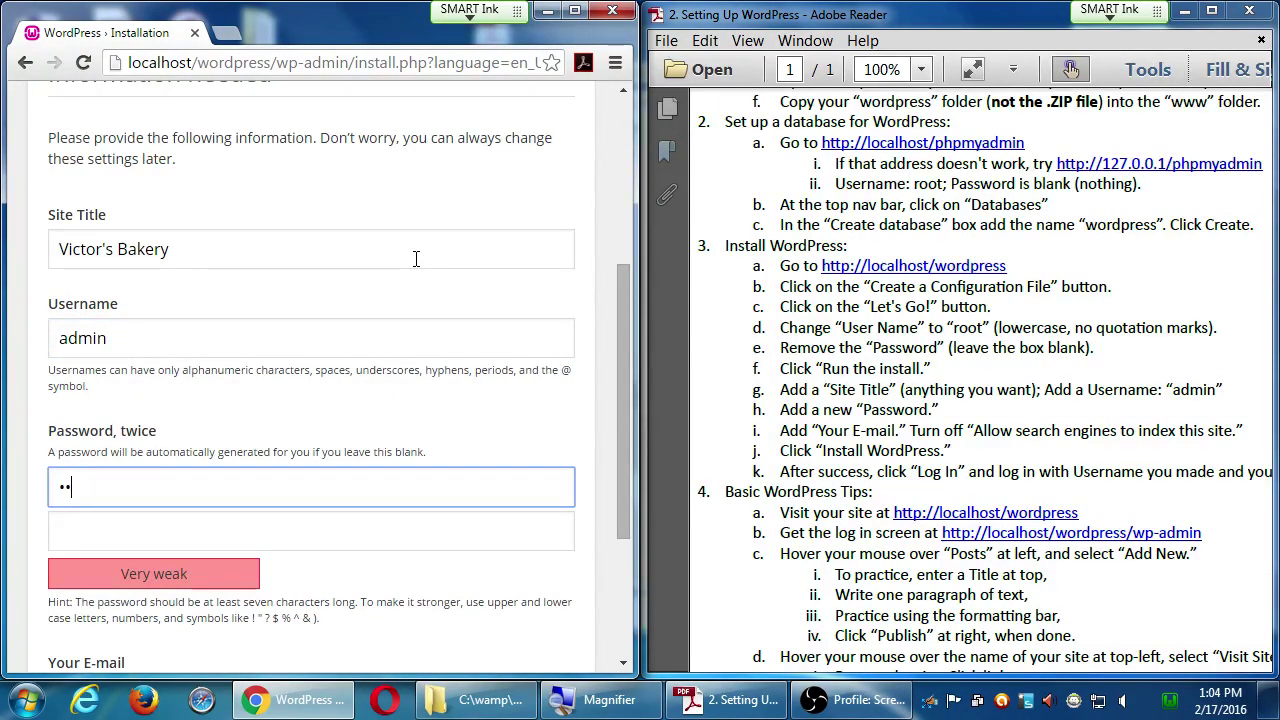
text(password)
key(Tab)
text(password)
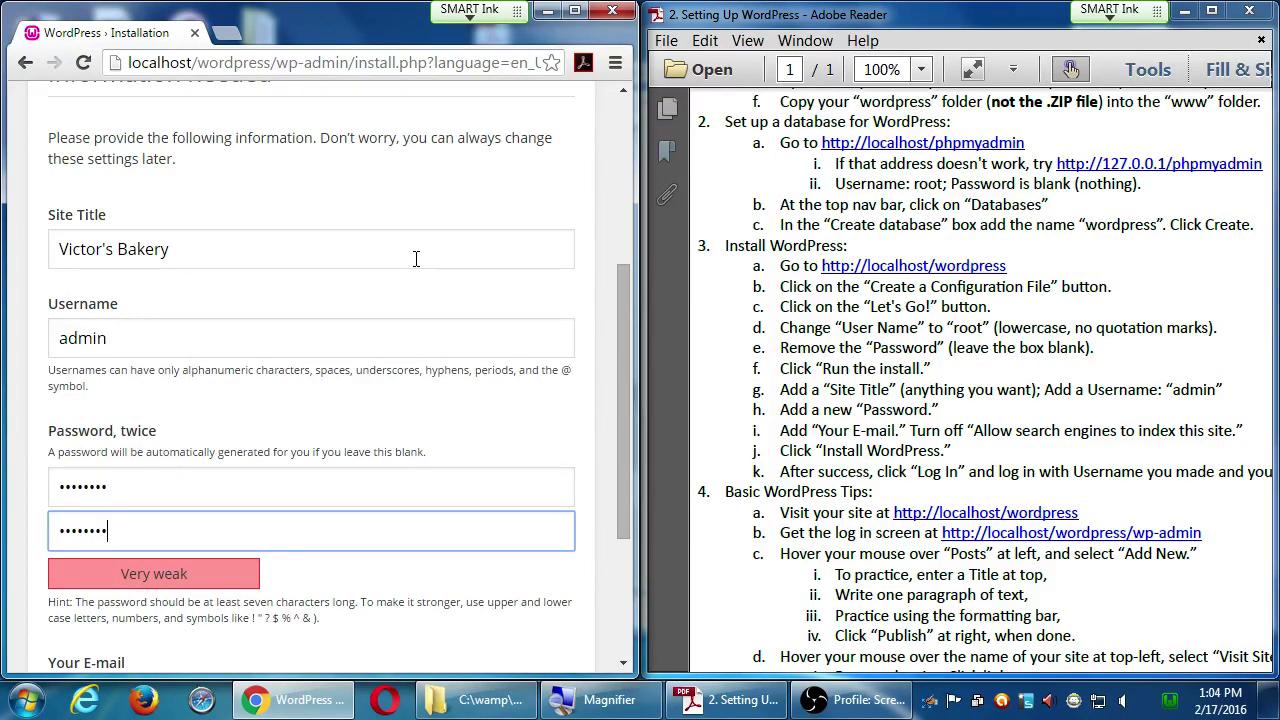
- Fill in the administrator's e-mail address
scroll(416, 259, down, 1)
scroll(416, 259, down, 1)
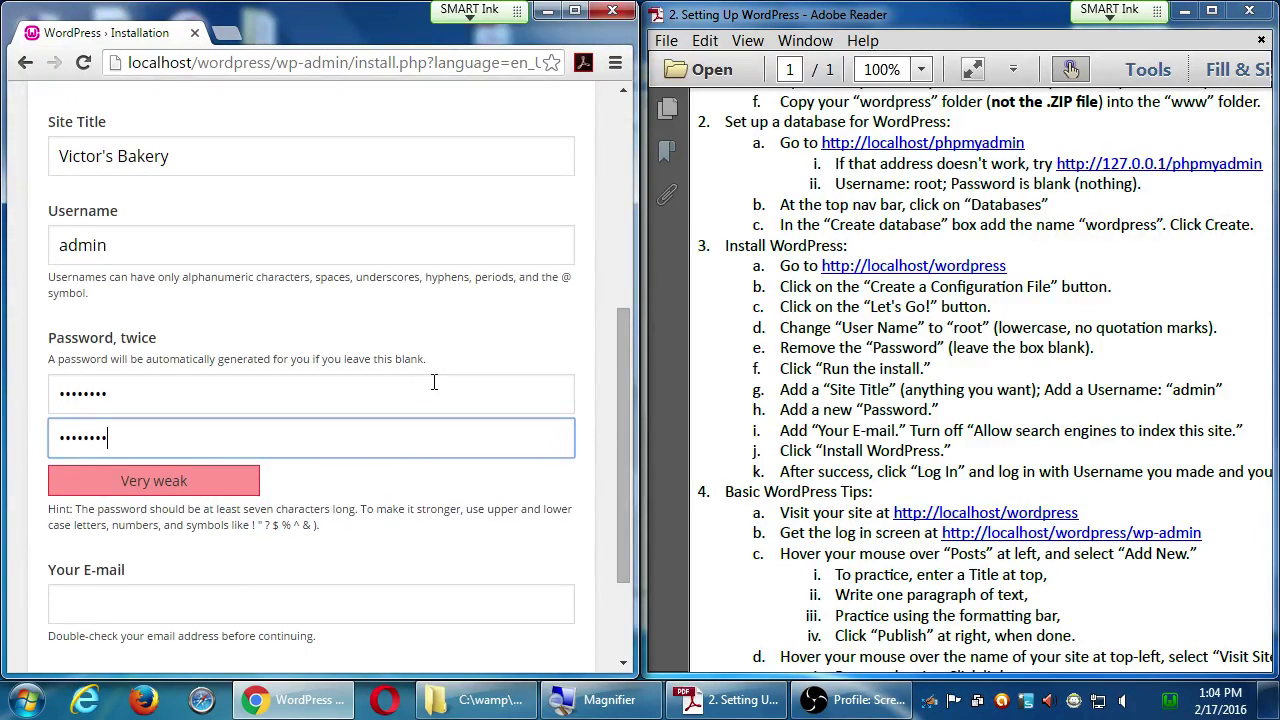
scroll(500, 431, down, 1)
scroll(497, 578, down, 1)
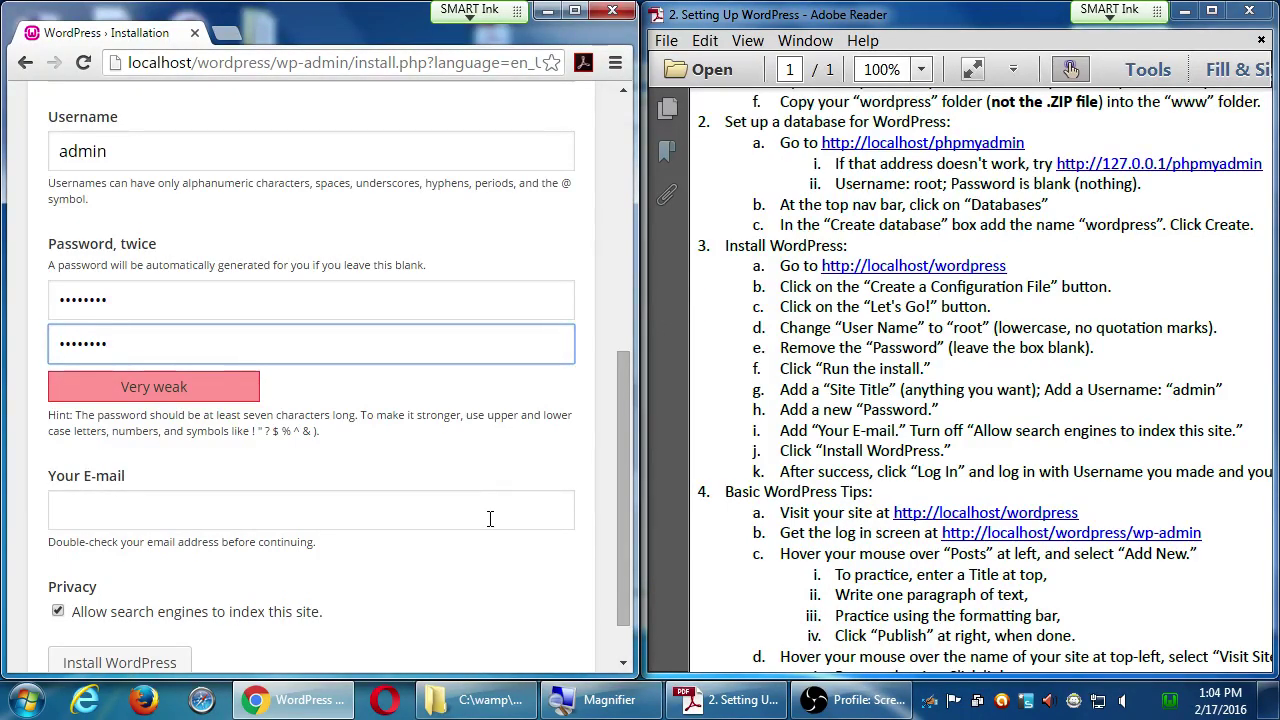
click(490, 518)
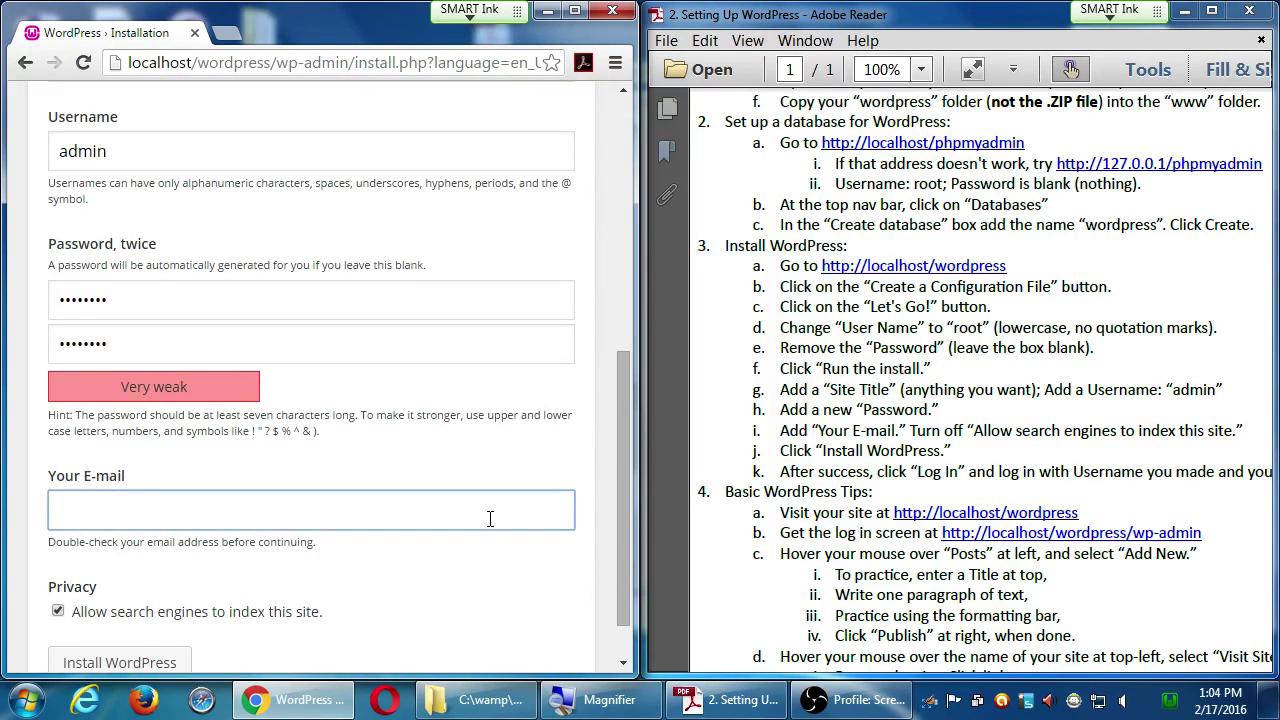
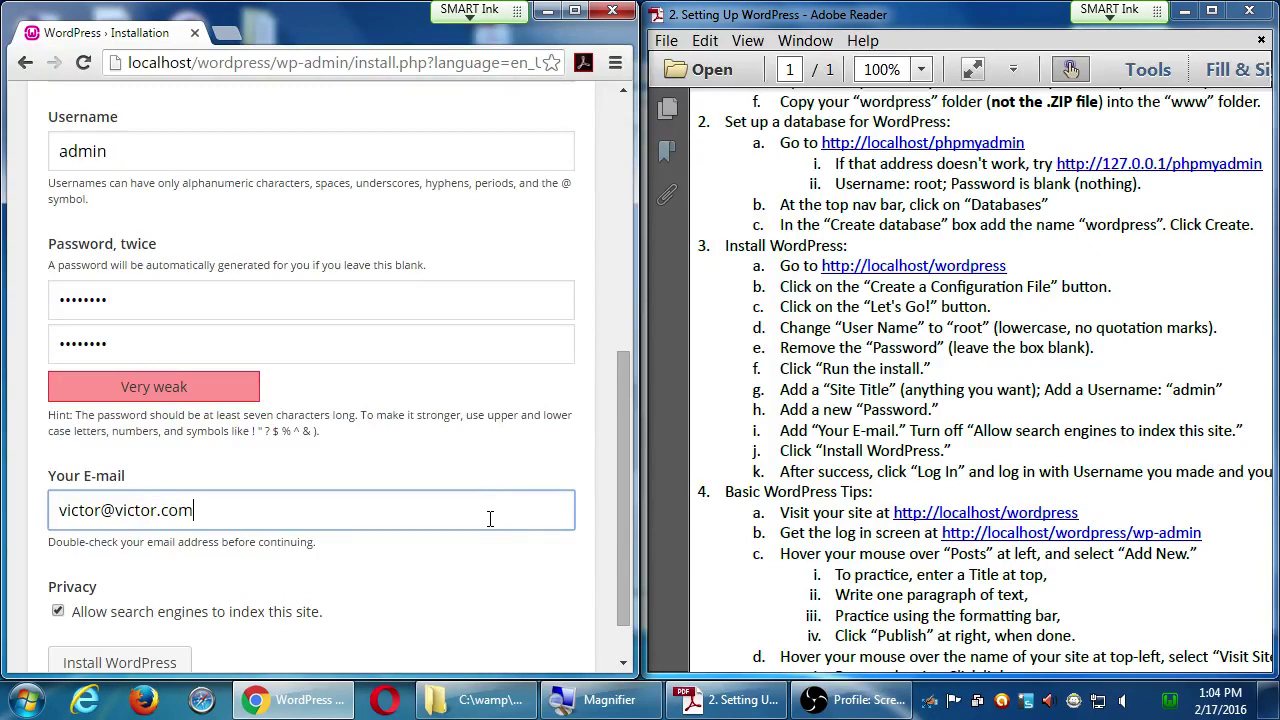
scroll(490, 518, down, 1)
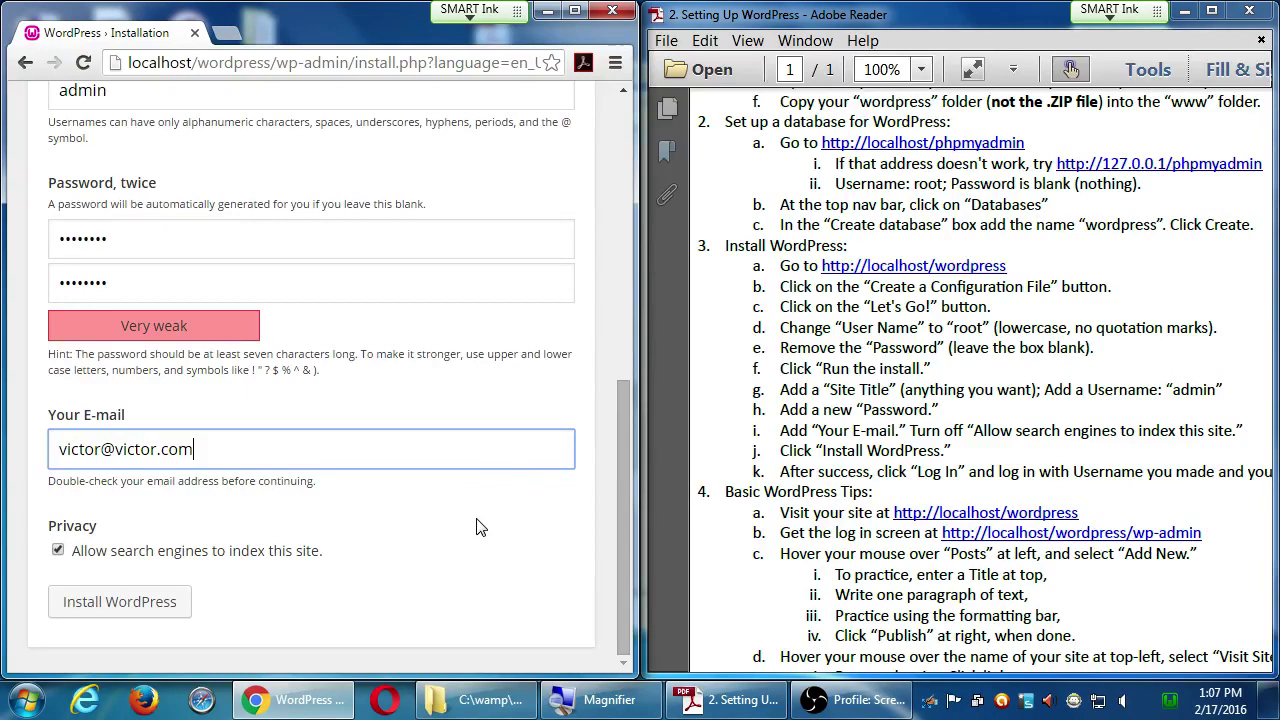
- Submit the form with Install WordPress to reach the Success! page
scroll(229, 428, up, 6)
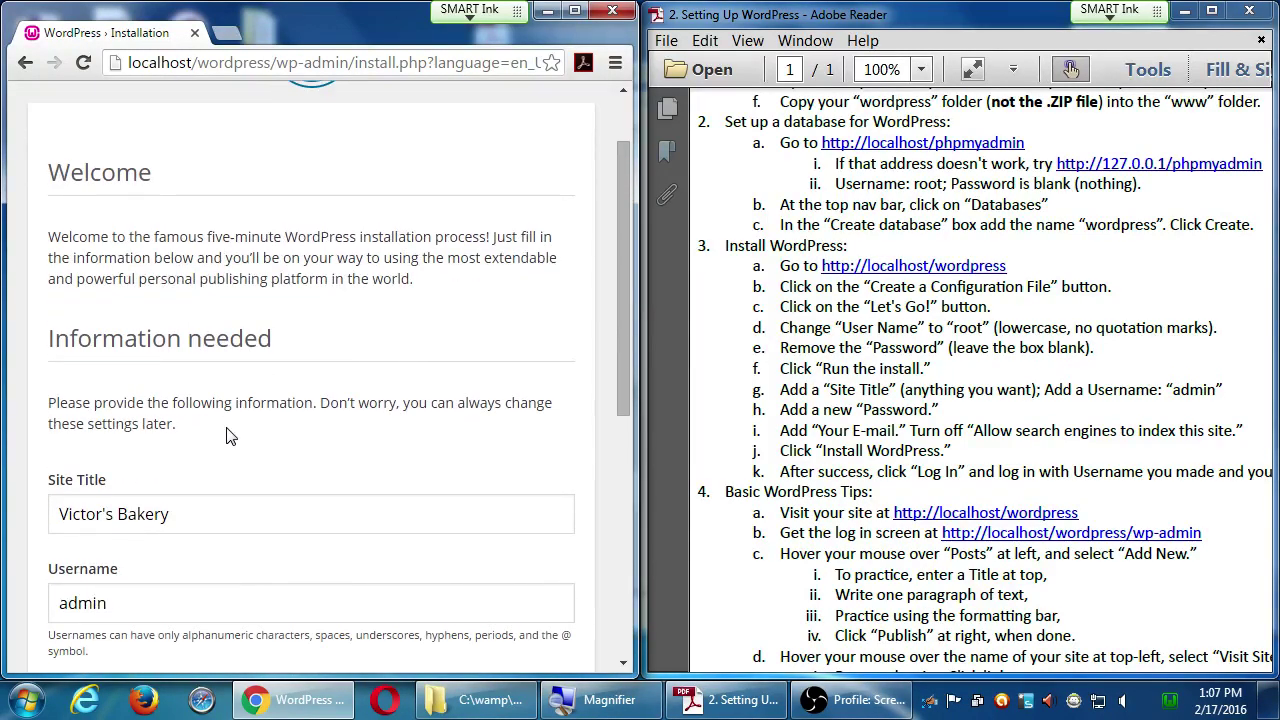
scroll(283, 413, down, 3)
scroll(283, 413, down, 4)
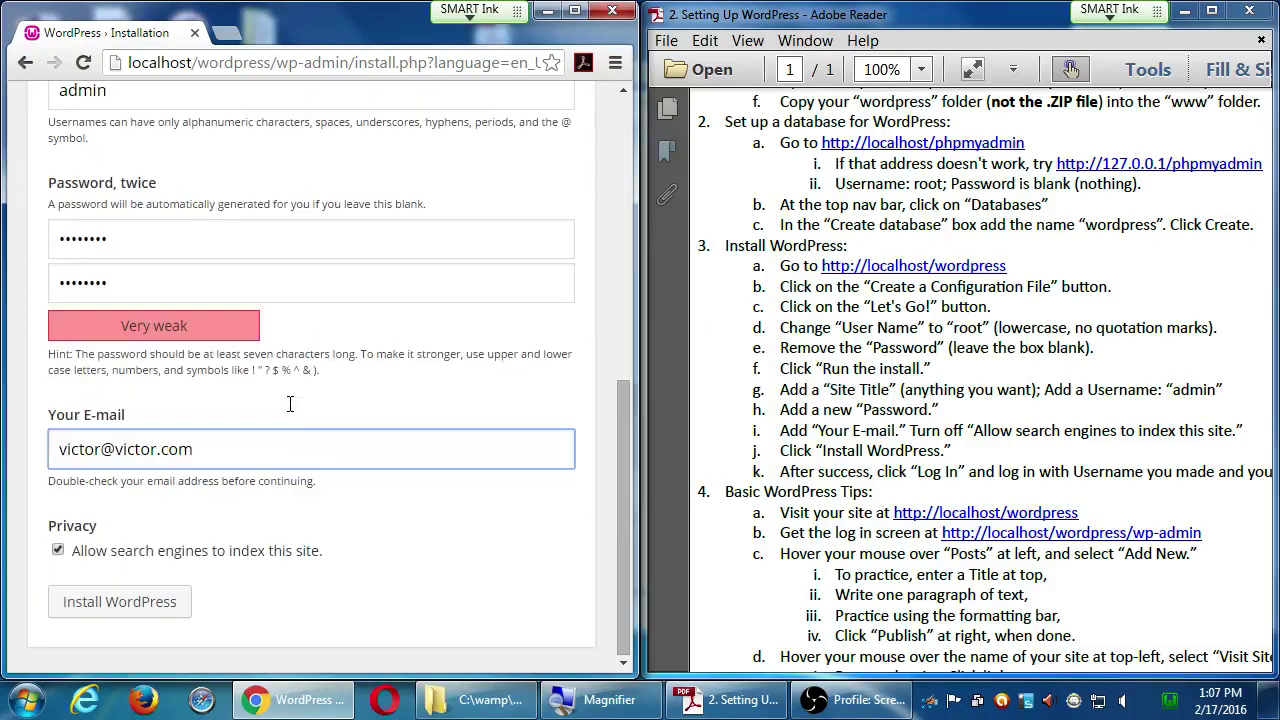
click(162, 612)
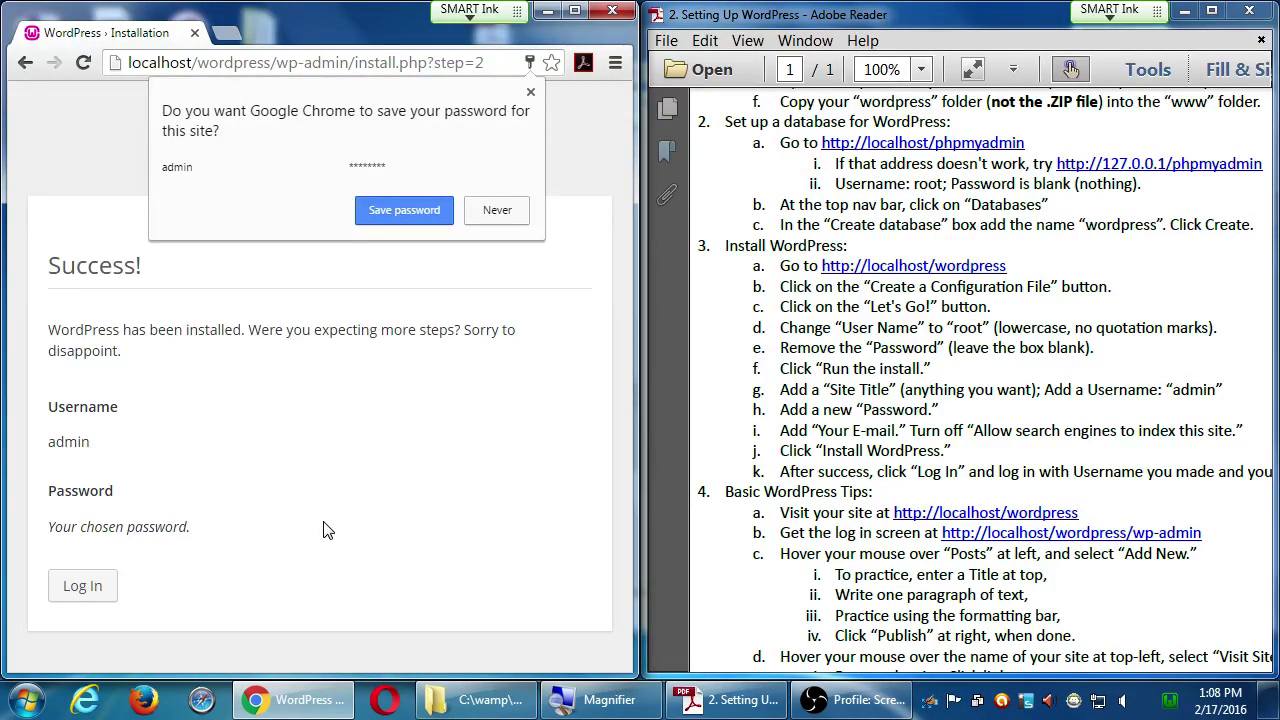
- Decline Chrome's offer to save the password
click(495, 210)
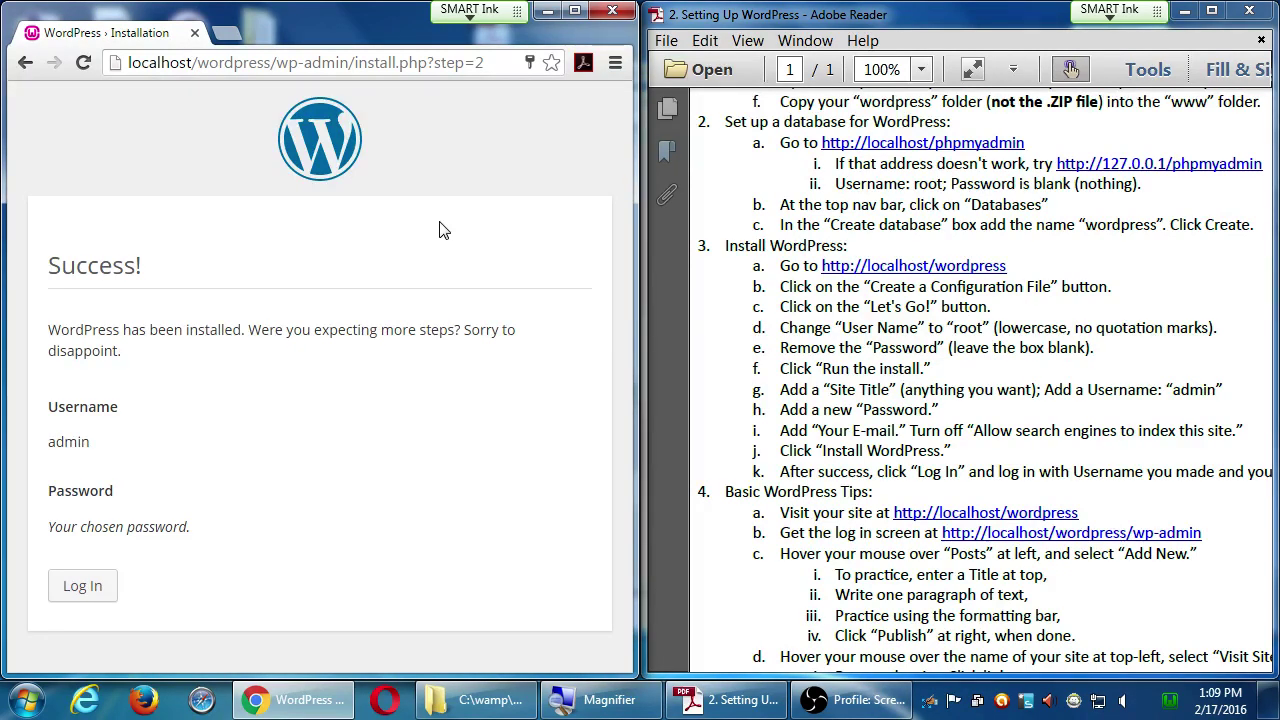
- Log in to Victor's Bakery with username admin and the account password
click(95, 597)
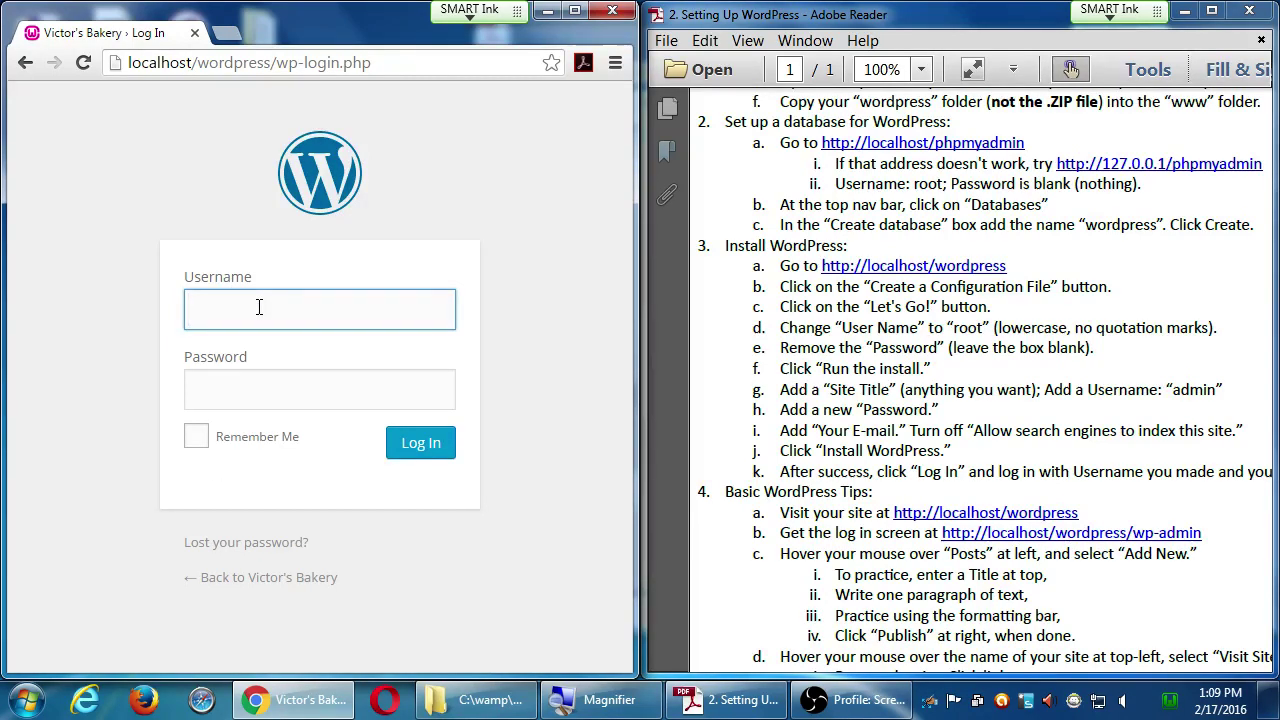
text(admin)
key(Tab)
text(aassword)
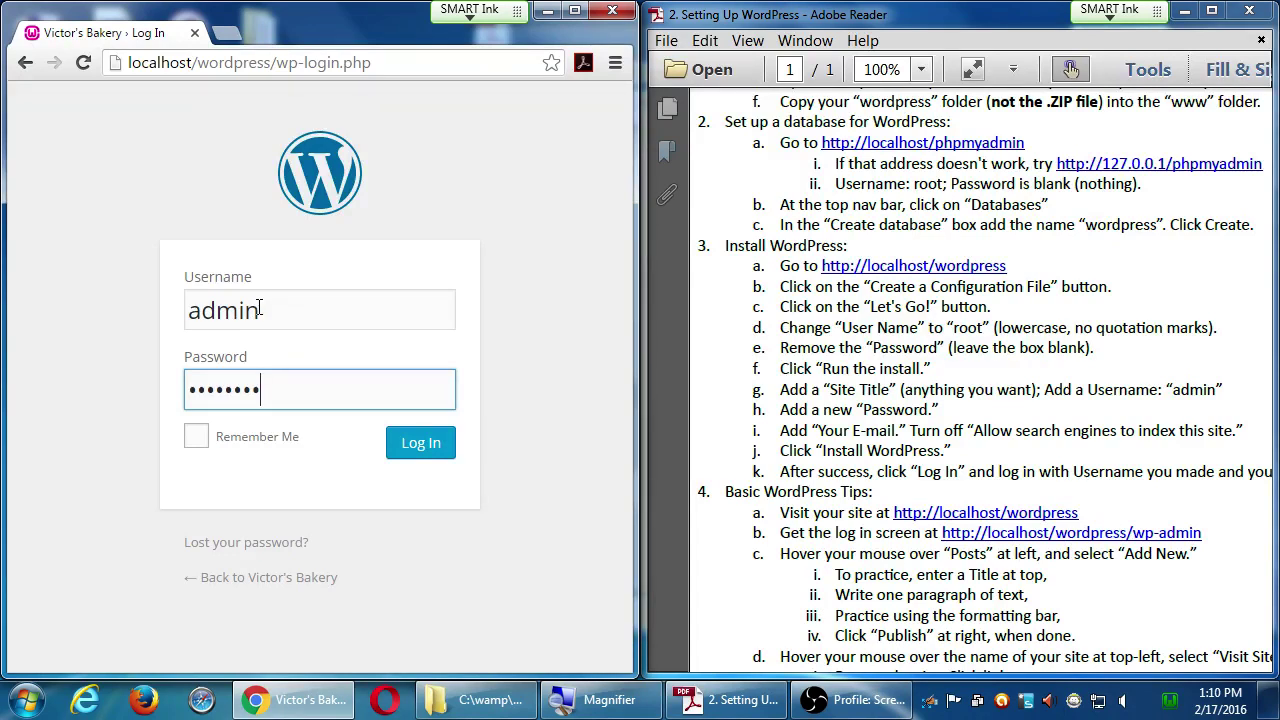
click(418, 446)
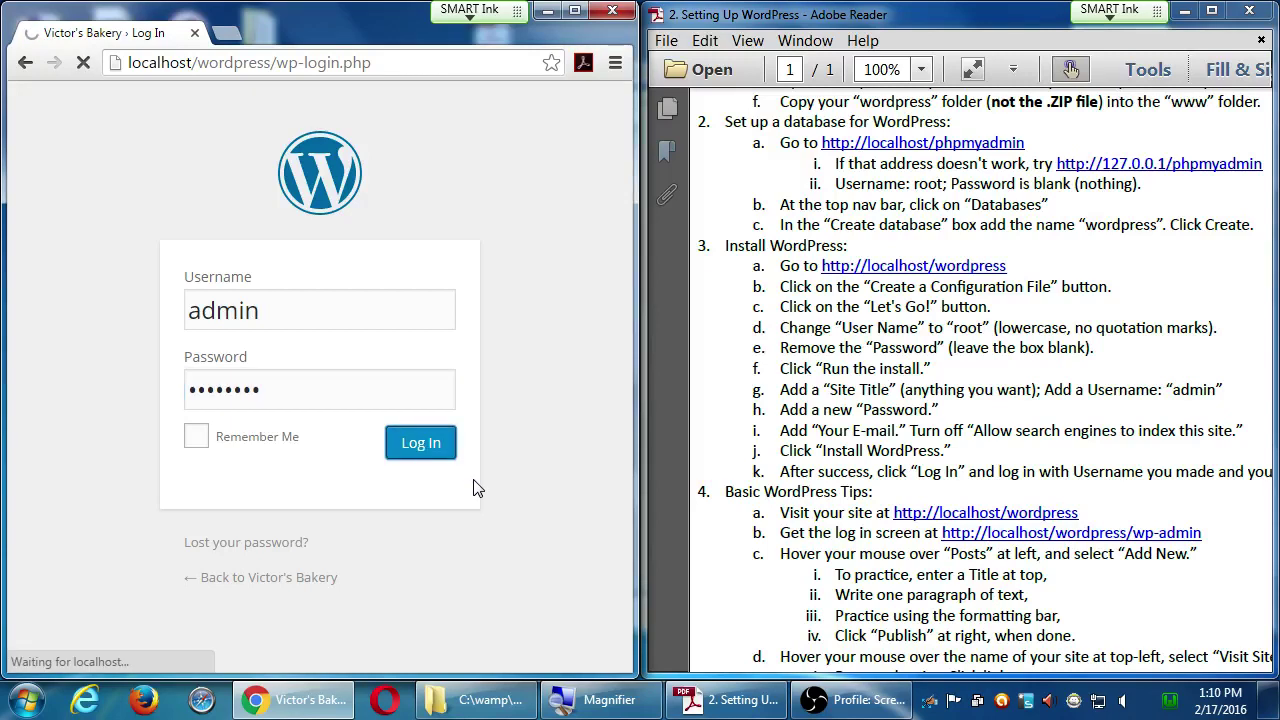
- Maximize the browser, dismiss the save-password prompt, and reach the login page
key(super+Up)
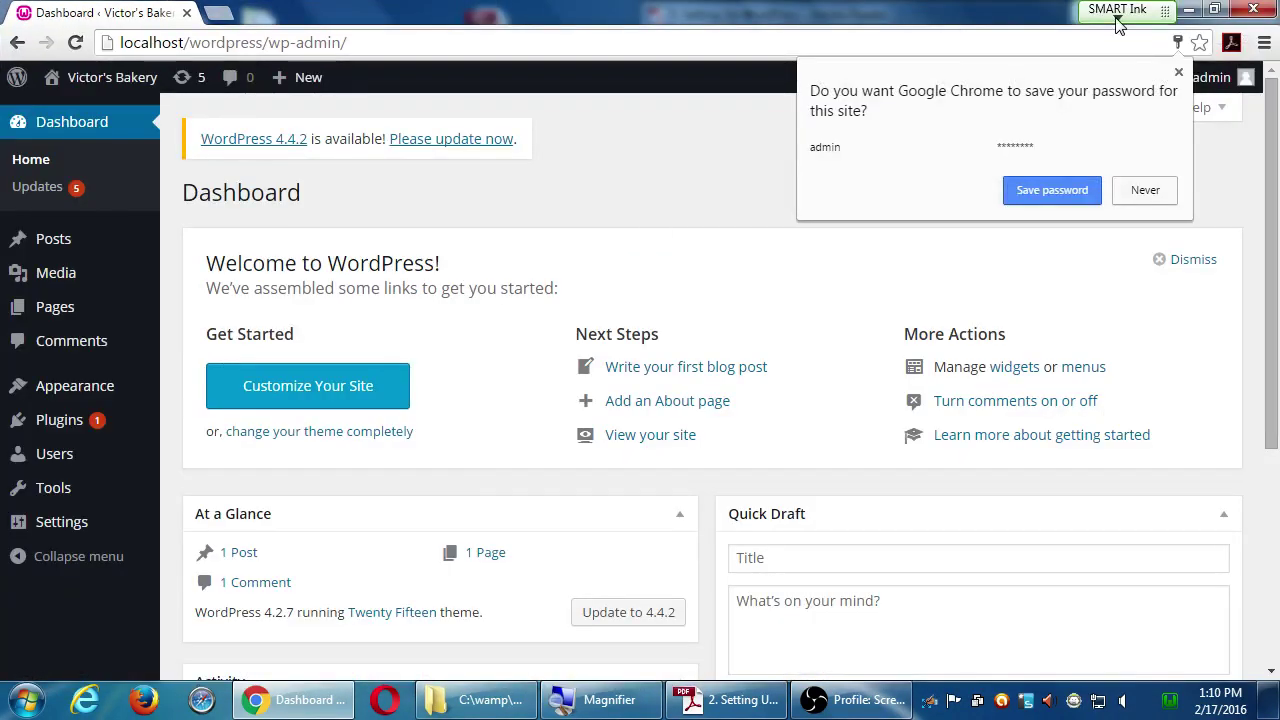
click(1144, 191)
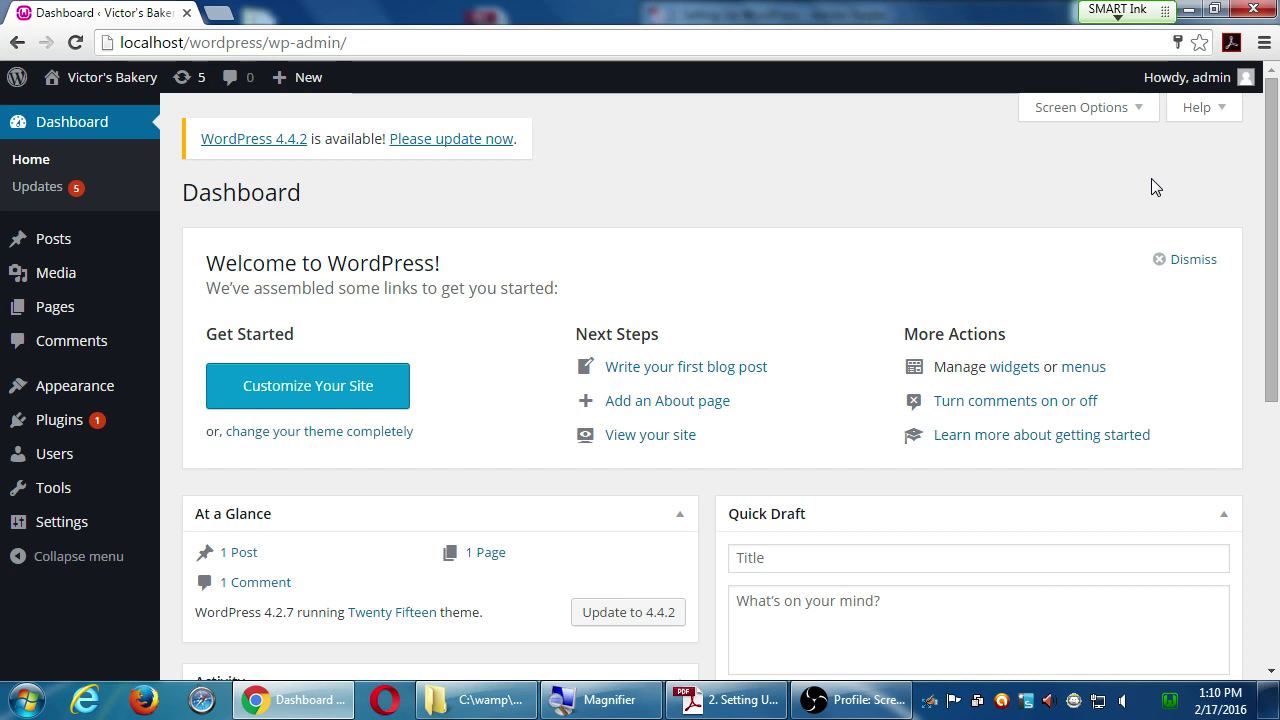
double_click(266, 197)
click(337, 193)
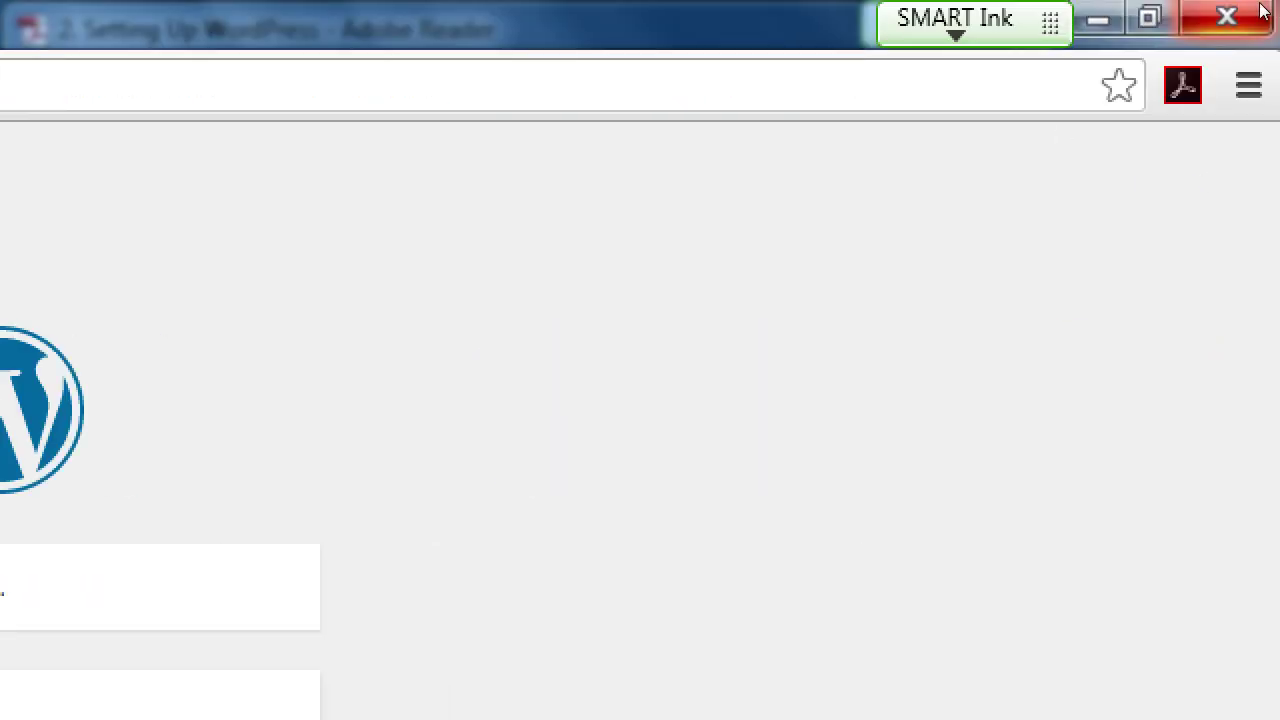
- Close Chrome and select the Mozilla Firefox desktop shortcut
click(1250, 15)
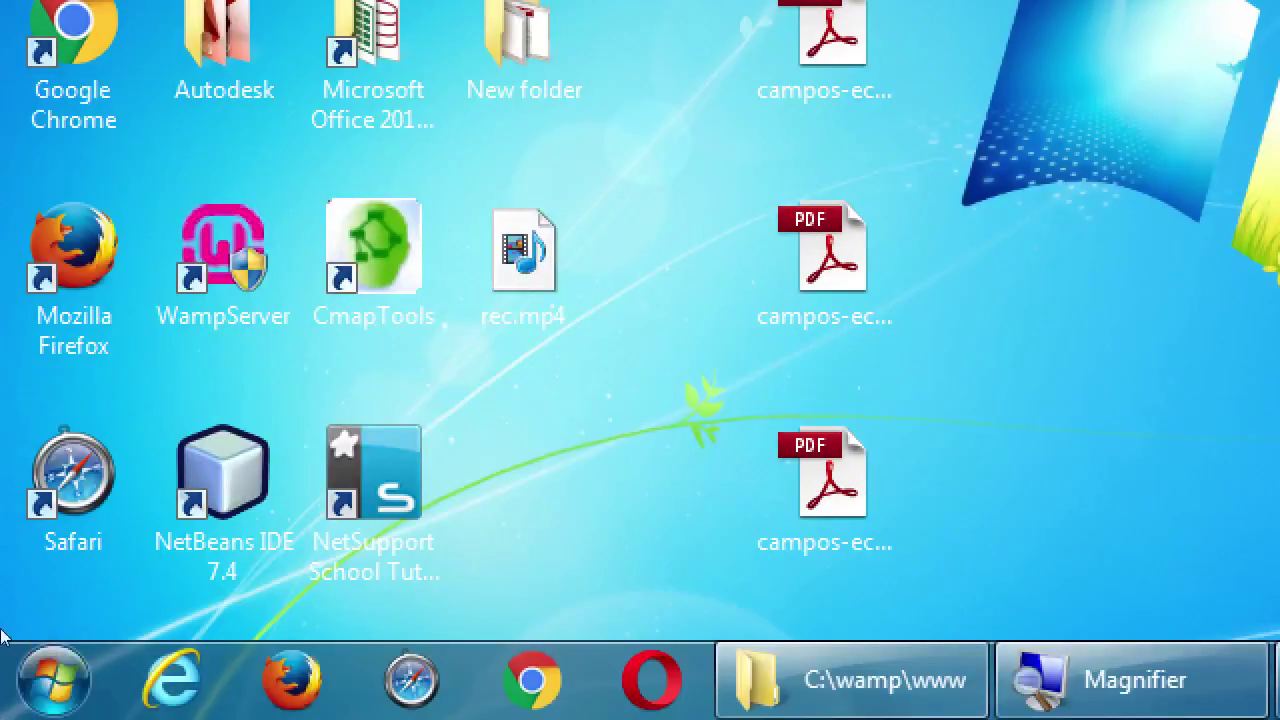
key(Up)
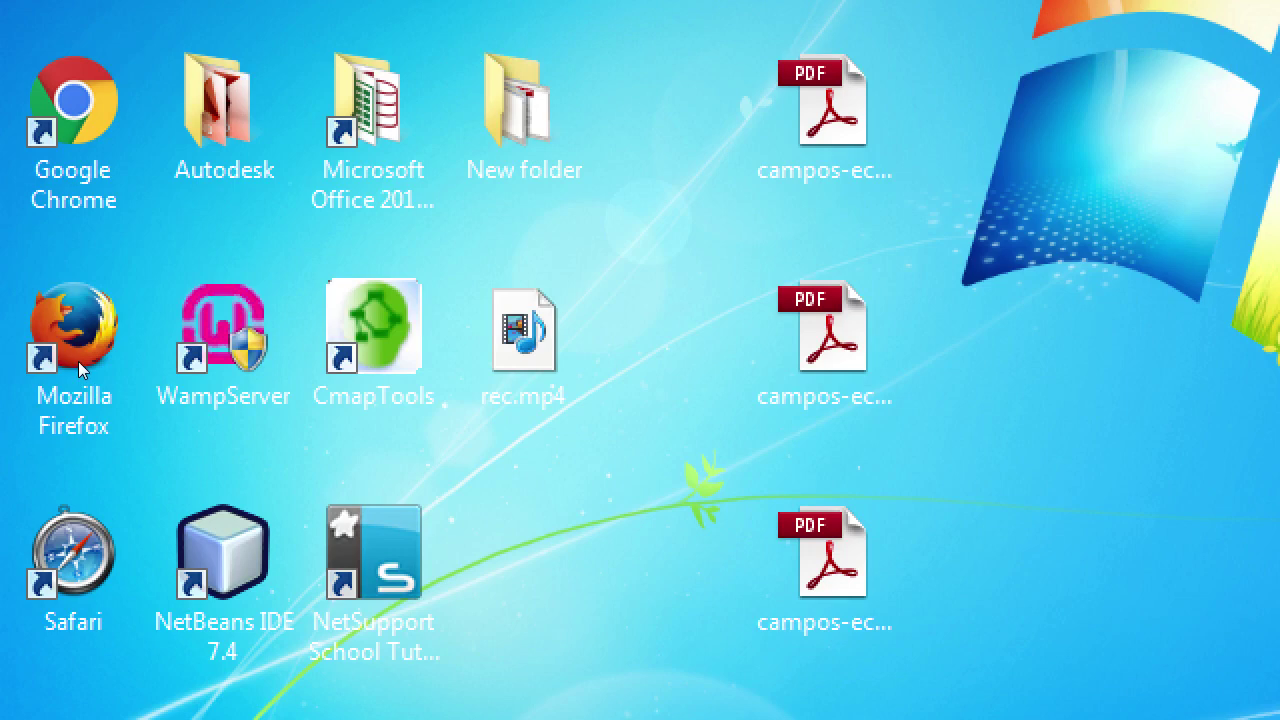
double_click(78, 360)
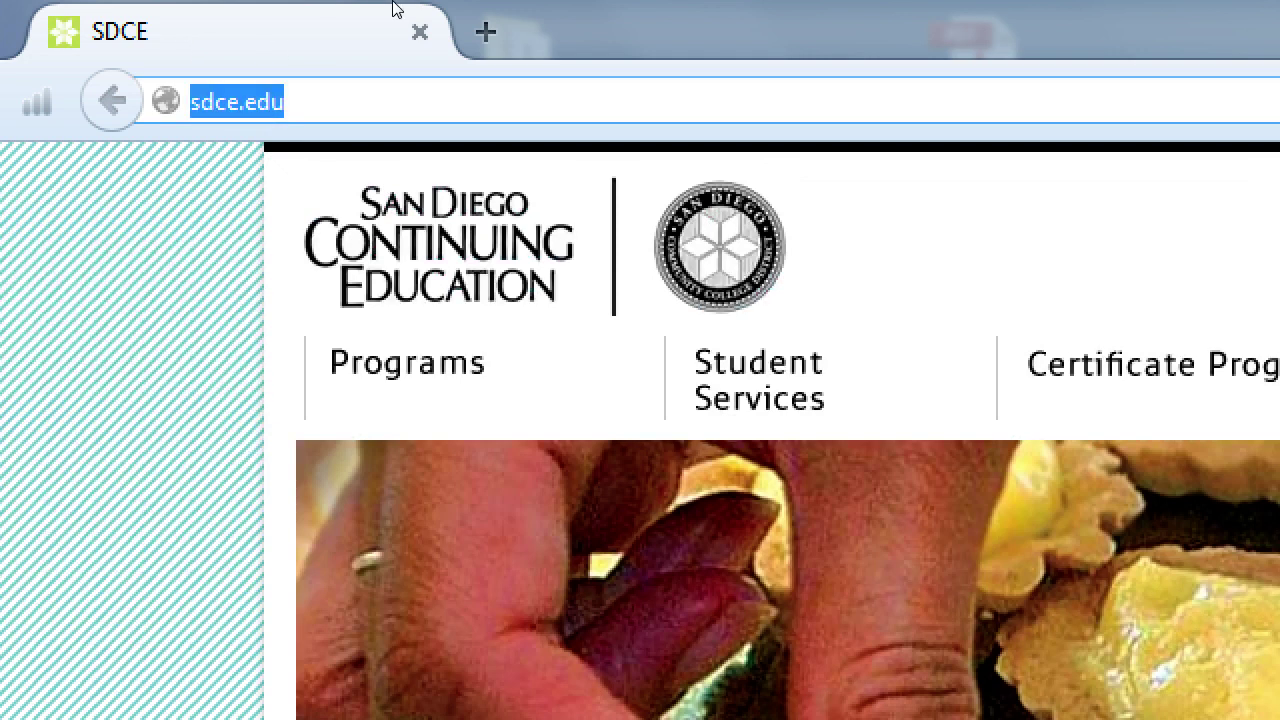
text(htt)
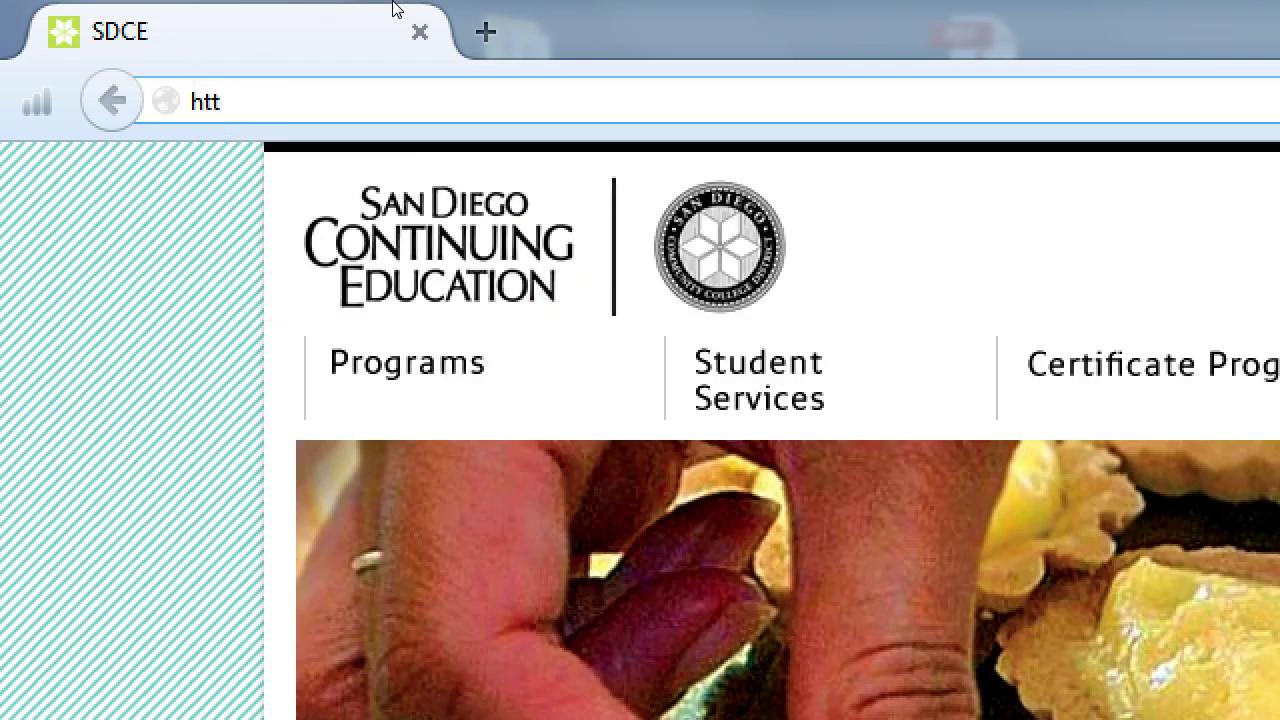
text(p://localhost/)
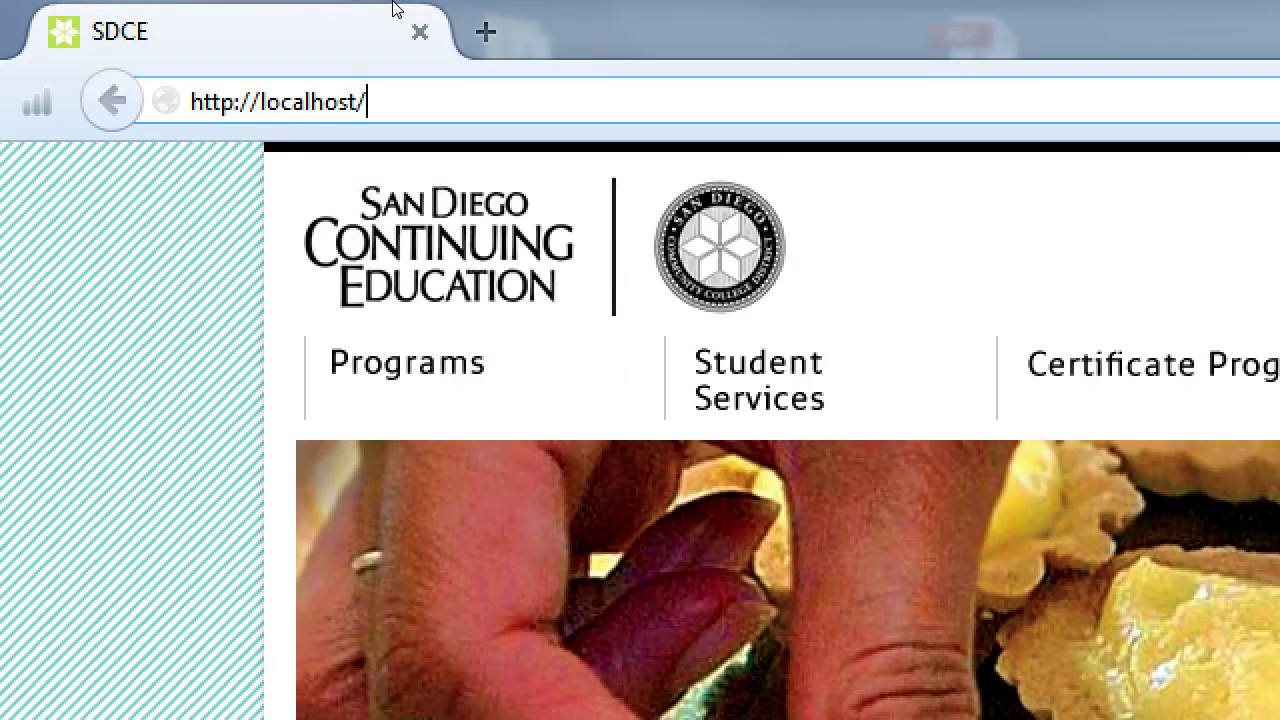
text(wordpress)
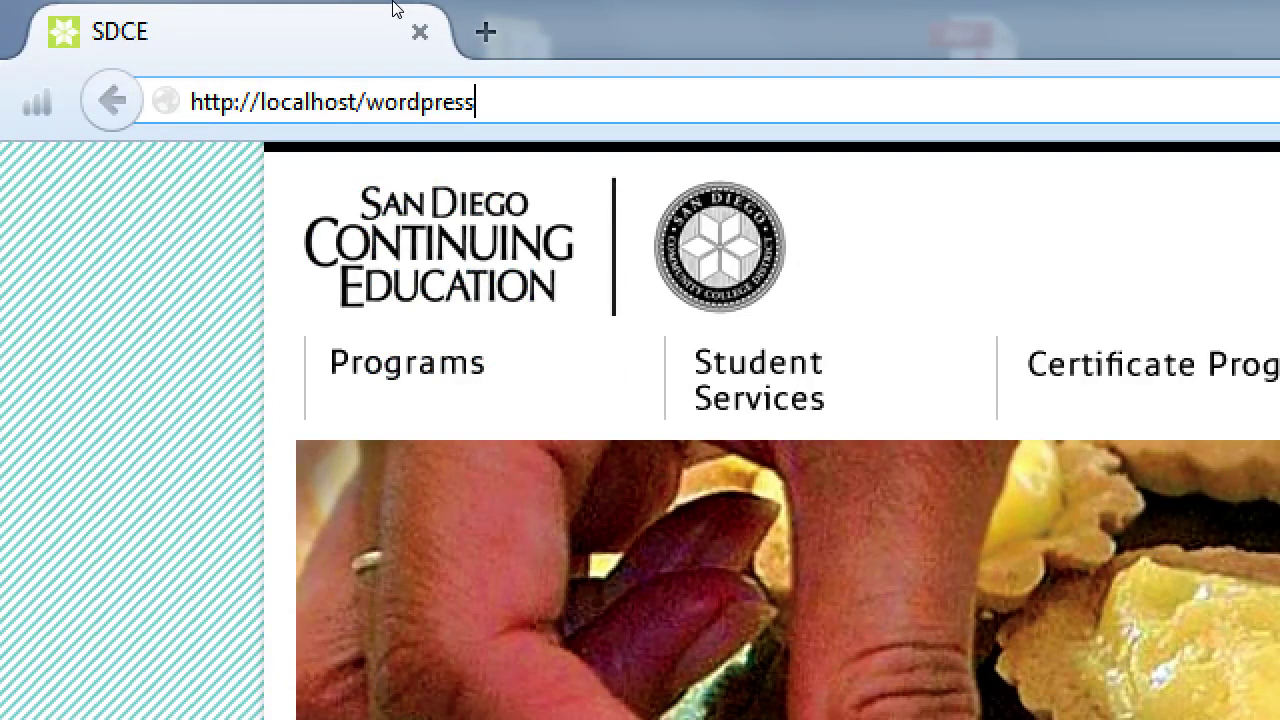
text(/wp-admin)
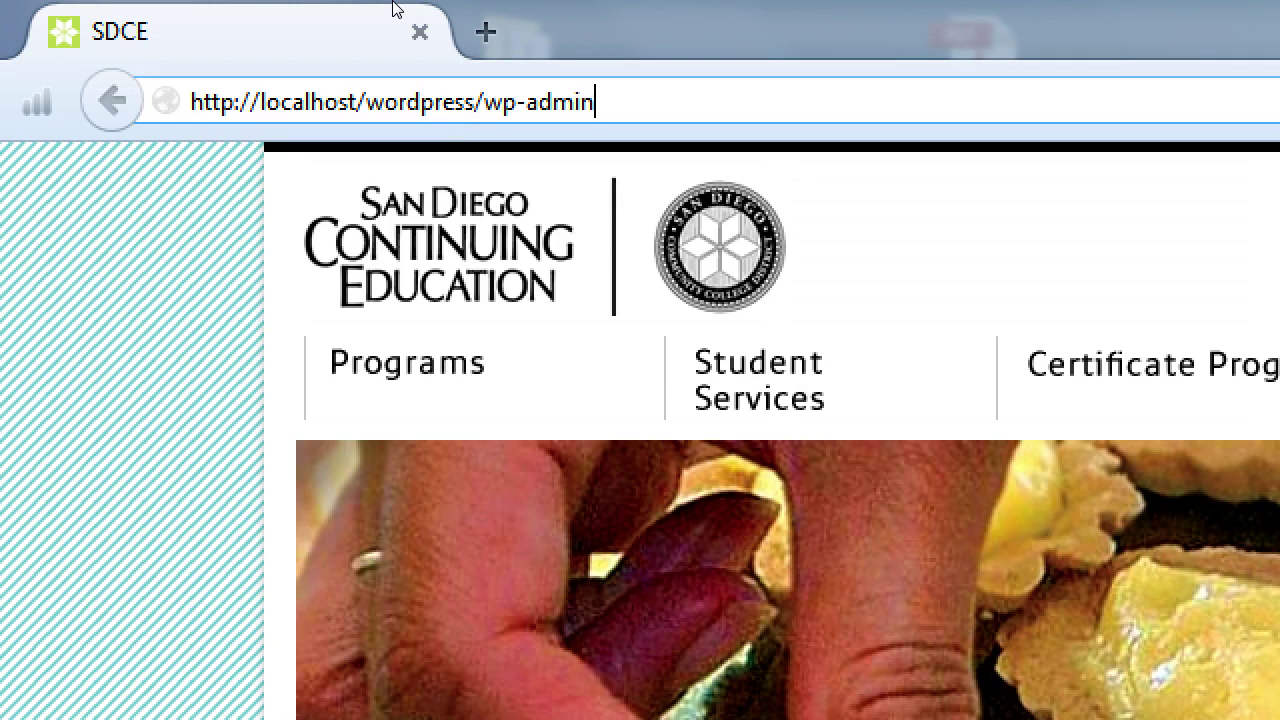
key(ctrl+a)
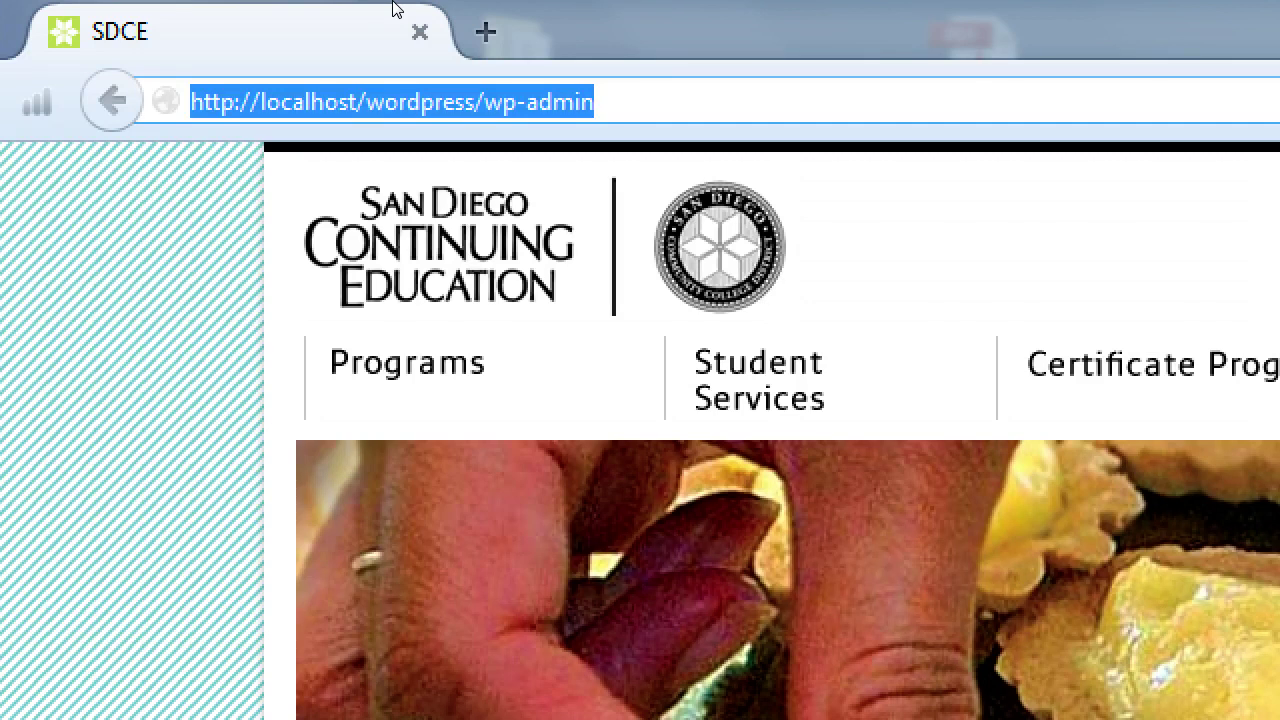
key(Return)
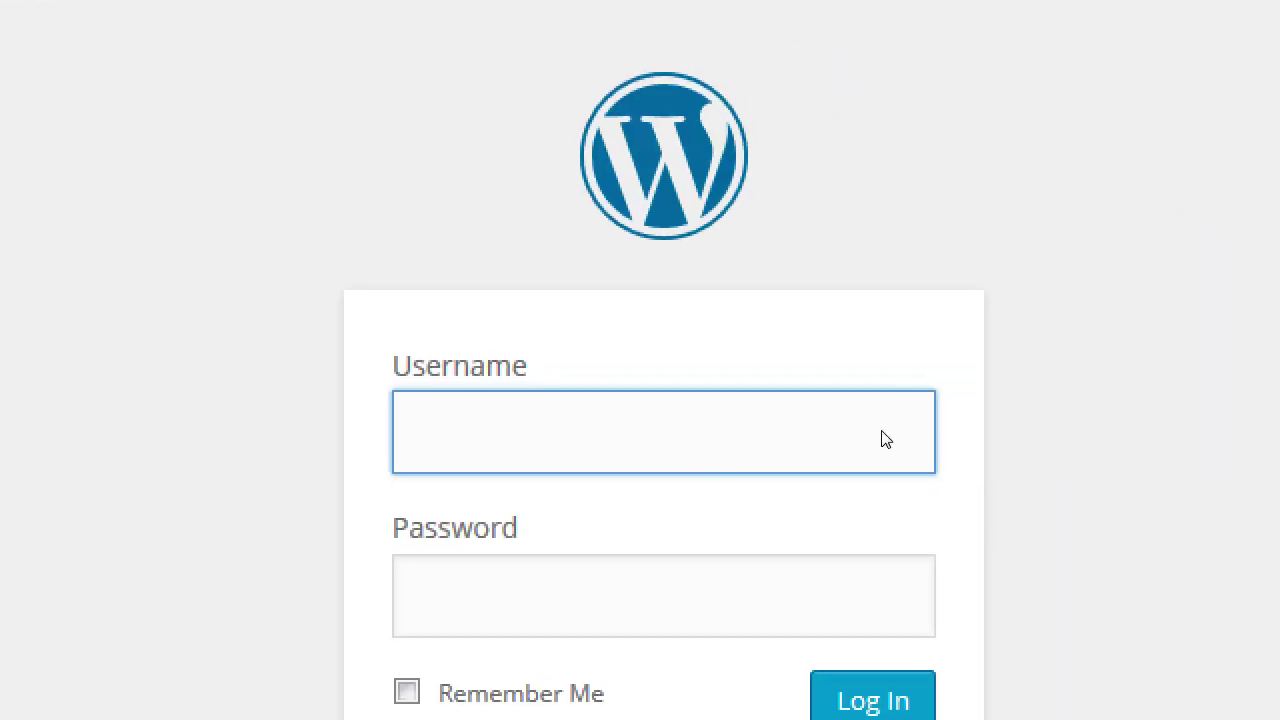
- Log in as admin with the account password and dismiss Firefox's pop-ups
text(admin)
key(Tab)
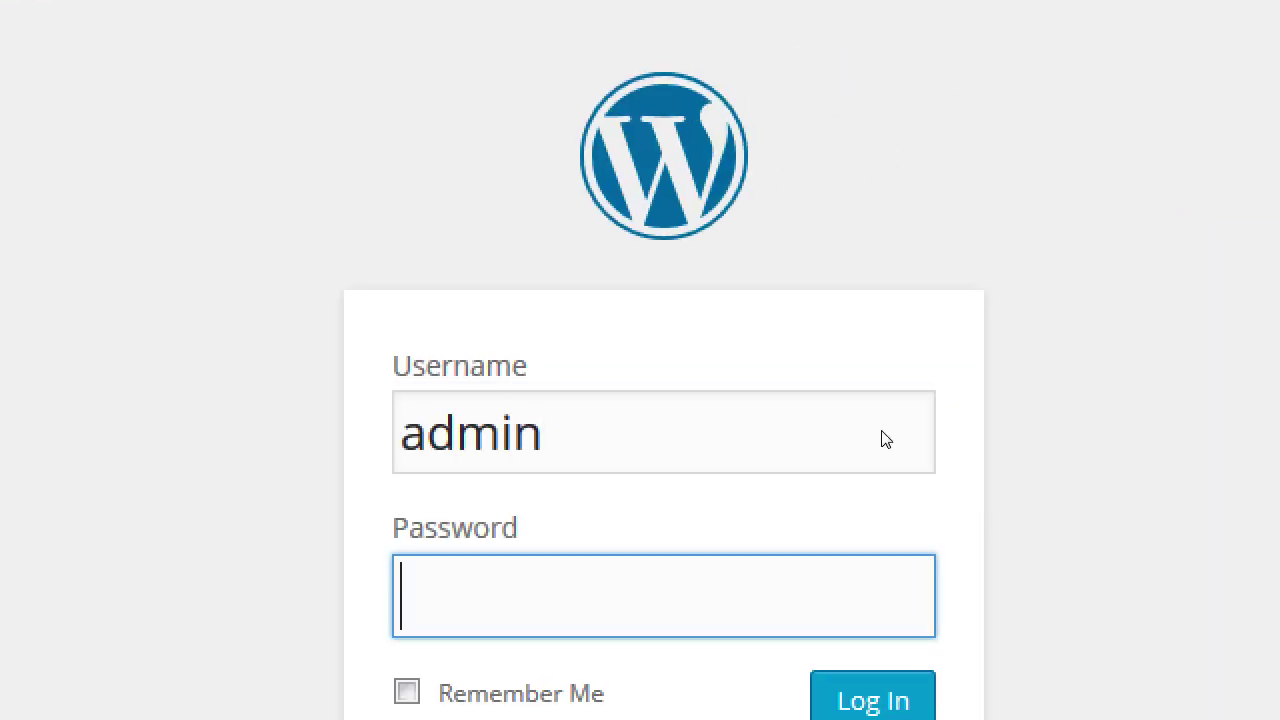
text(ad)
key(BackSpace)
key(BackSpace)
text(adm)
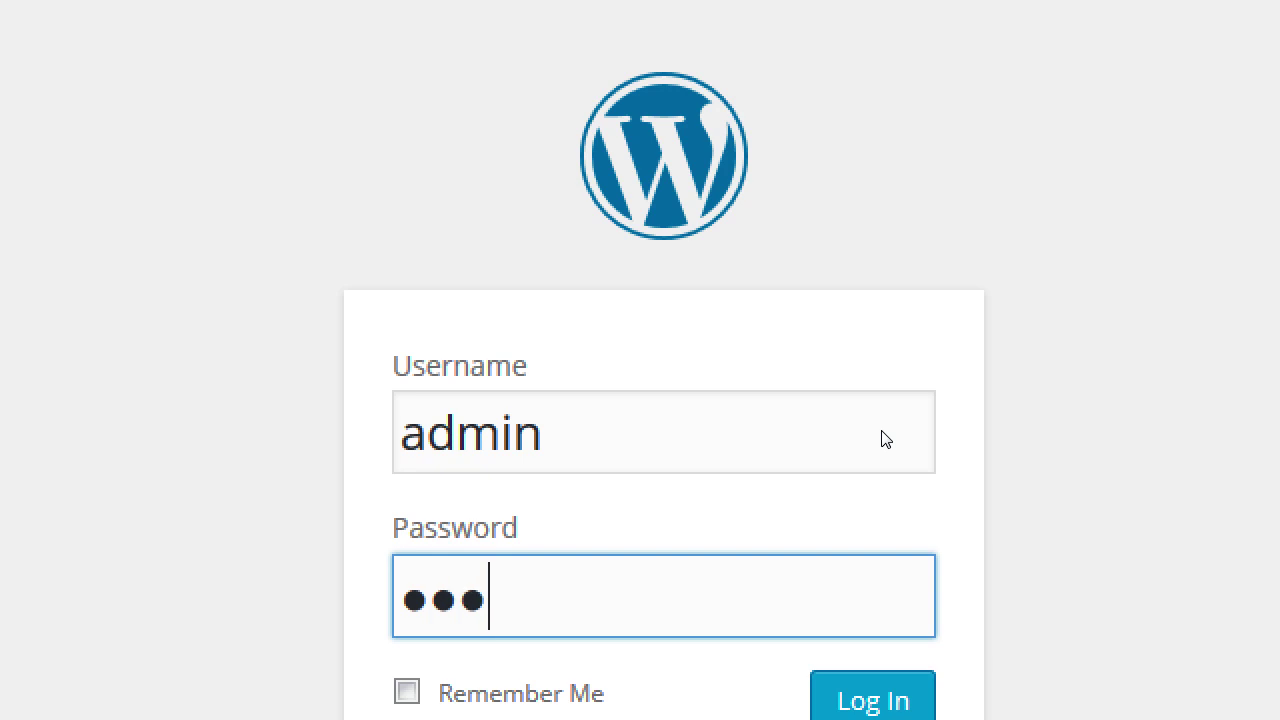
key(BackSpace)
key(BackSpace)
key(BackSpace)
text(password)
key(Return)
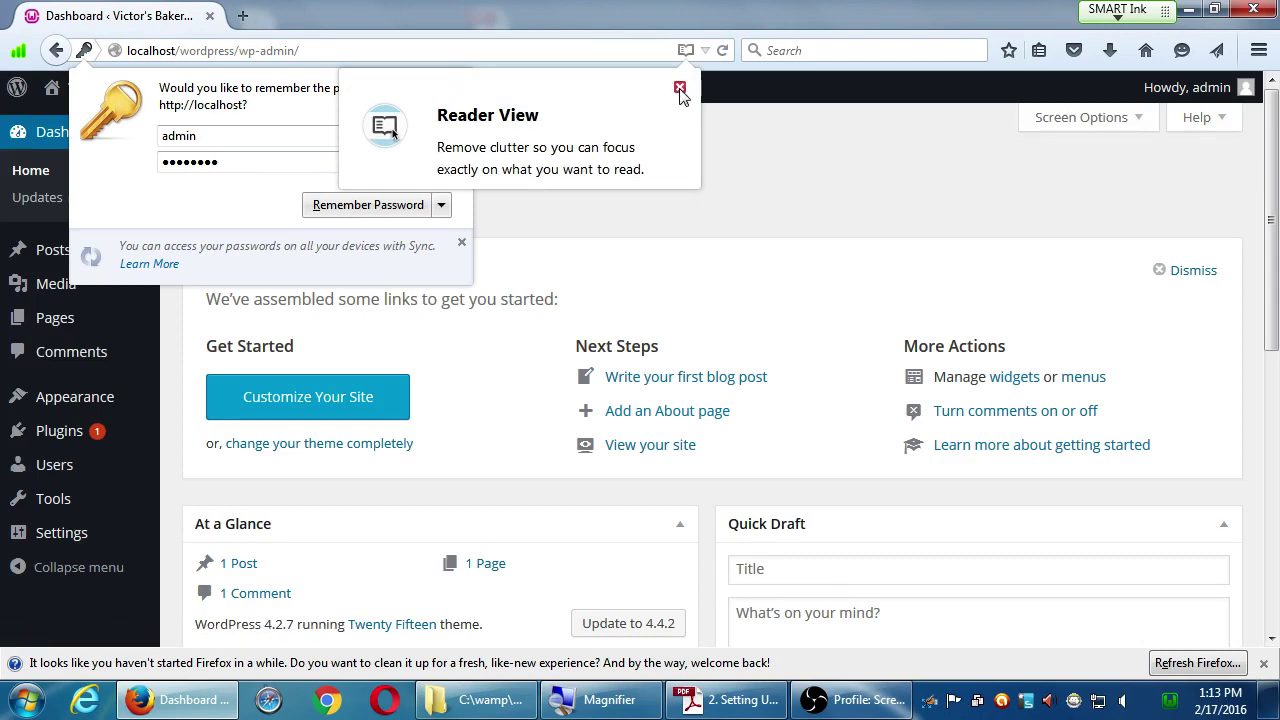
click(679, 87)
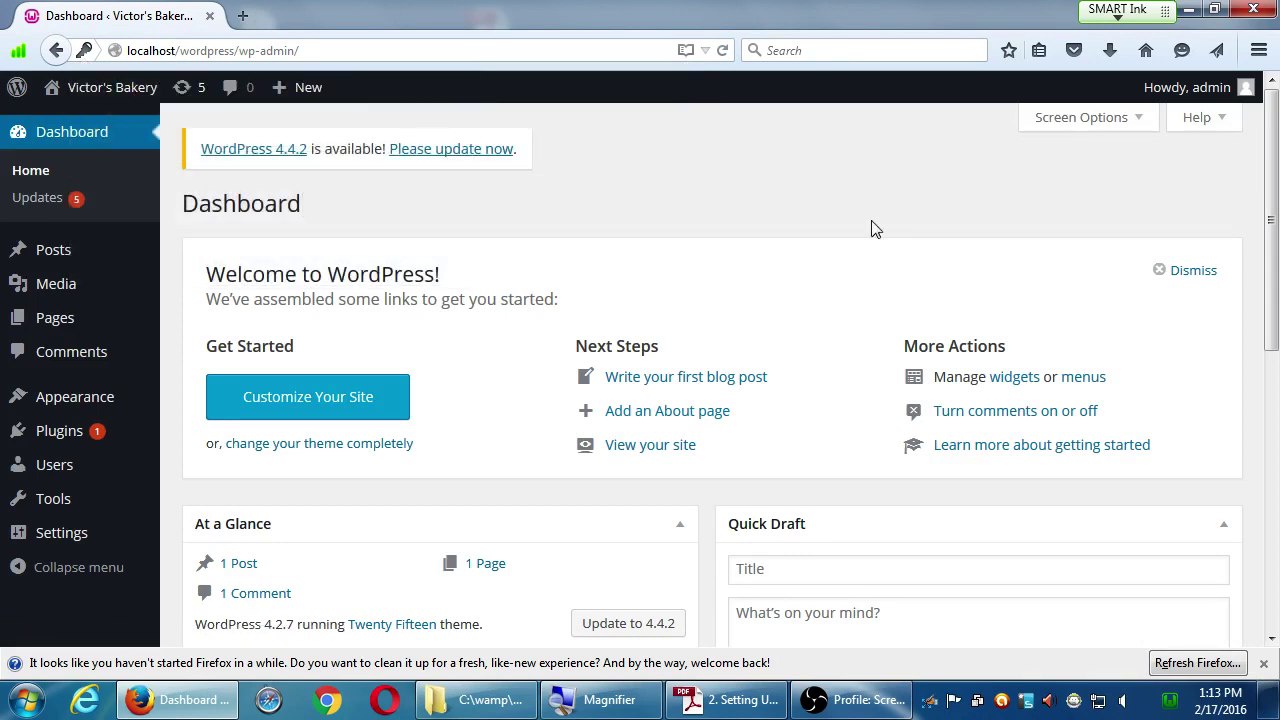
- Close Firefox's refresh notice, leaving the Dashboard showing the WordPress 4.4.2 update notice
click(1263, 664)
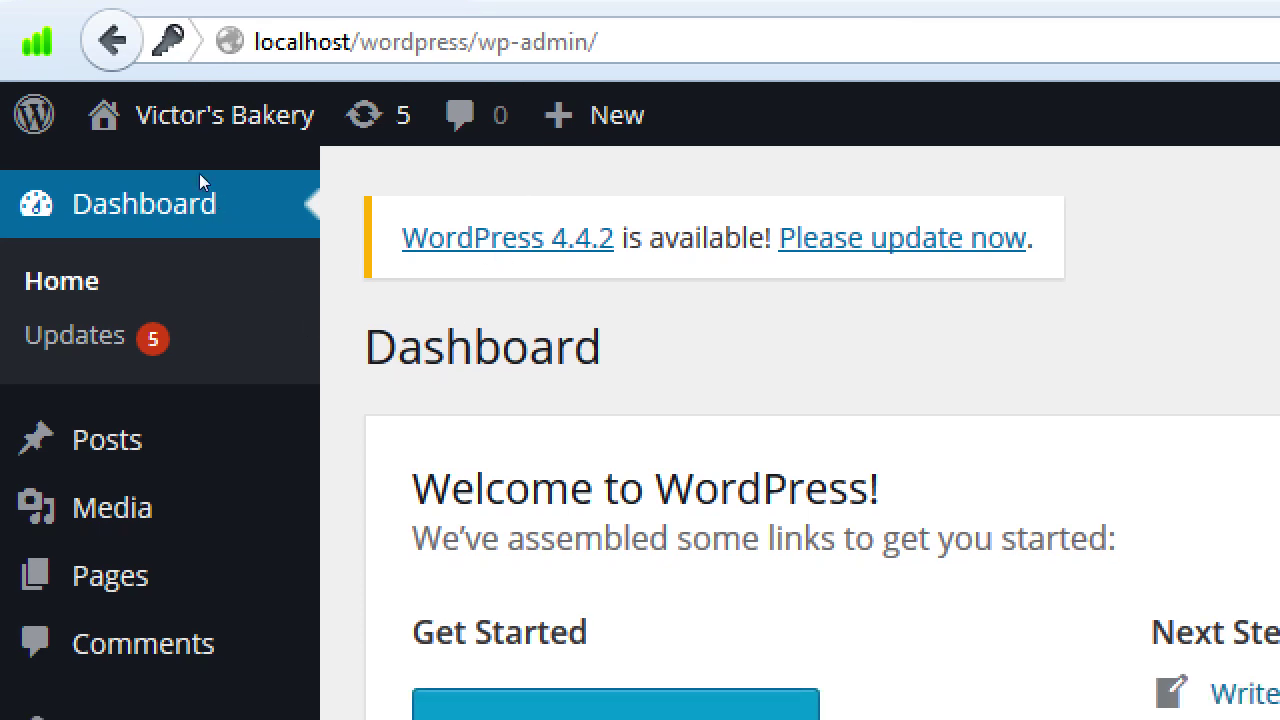
mouse_move(138, 104)
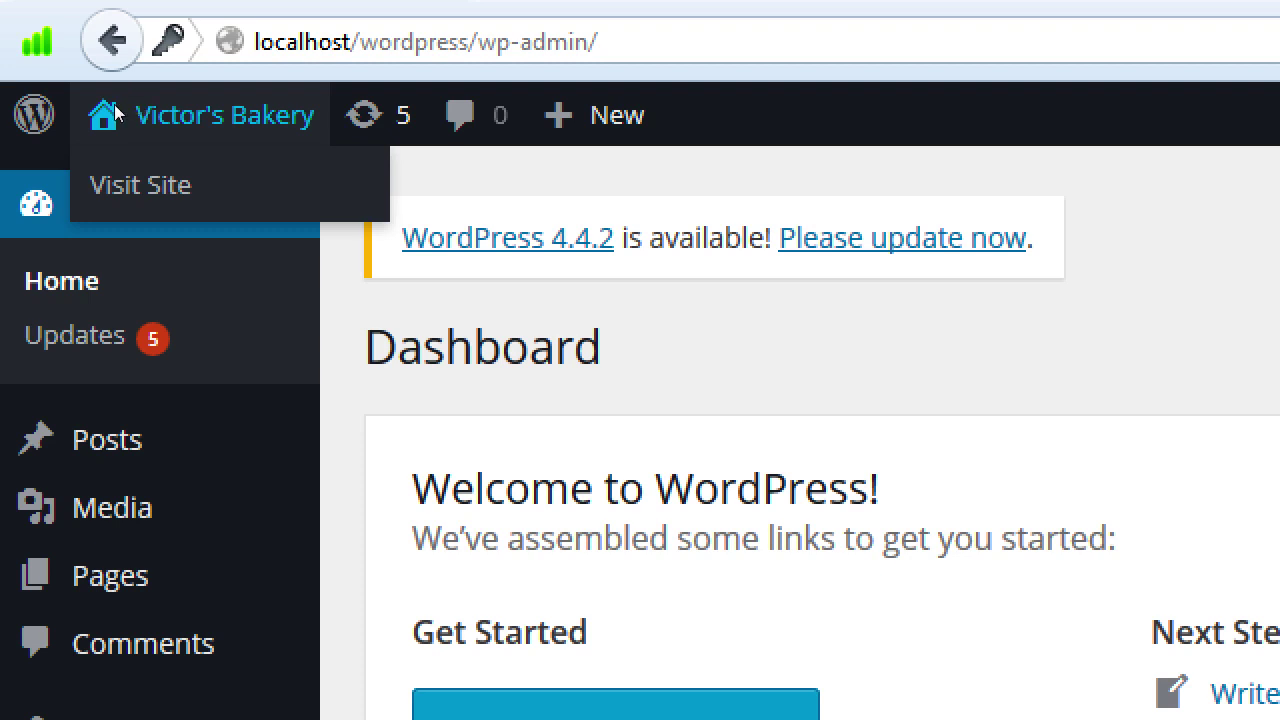
click(129, 134)
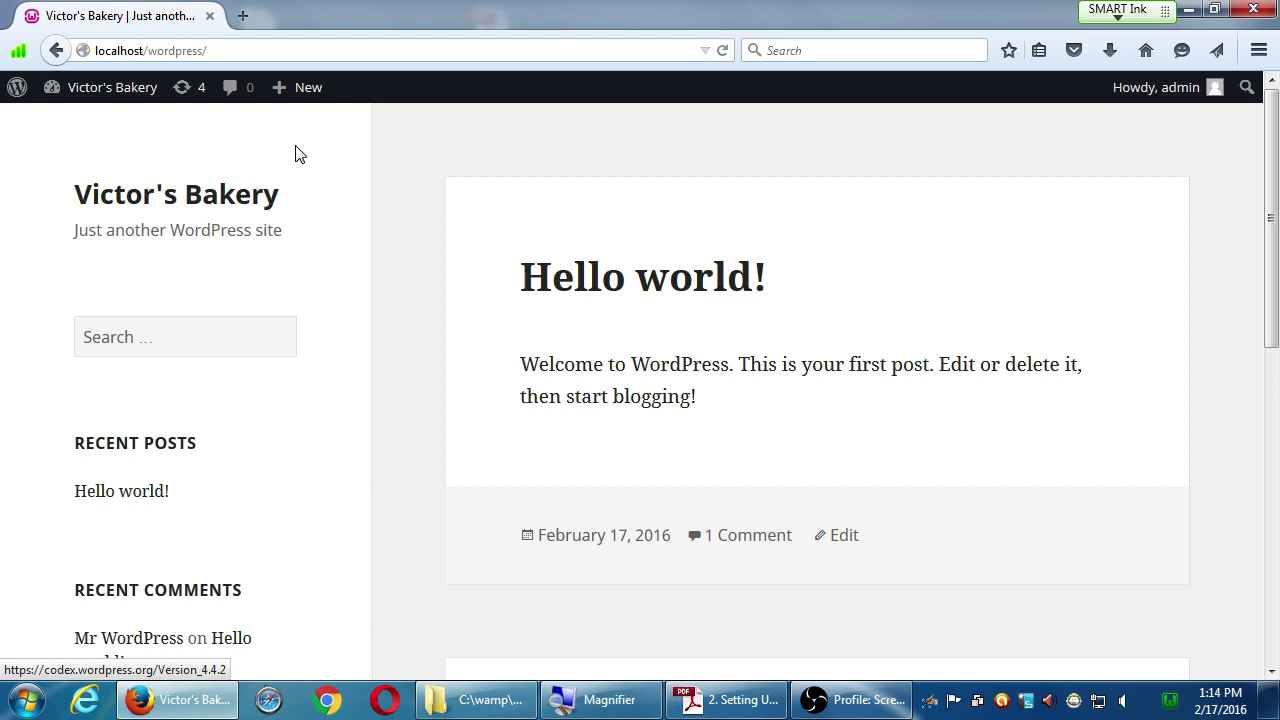
scroll(300, 165, down, 7)
scroll(360, 294, up, 7)
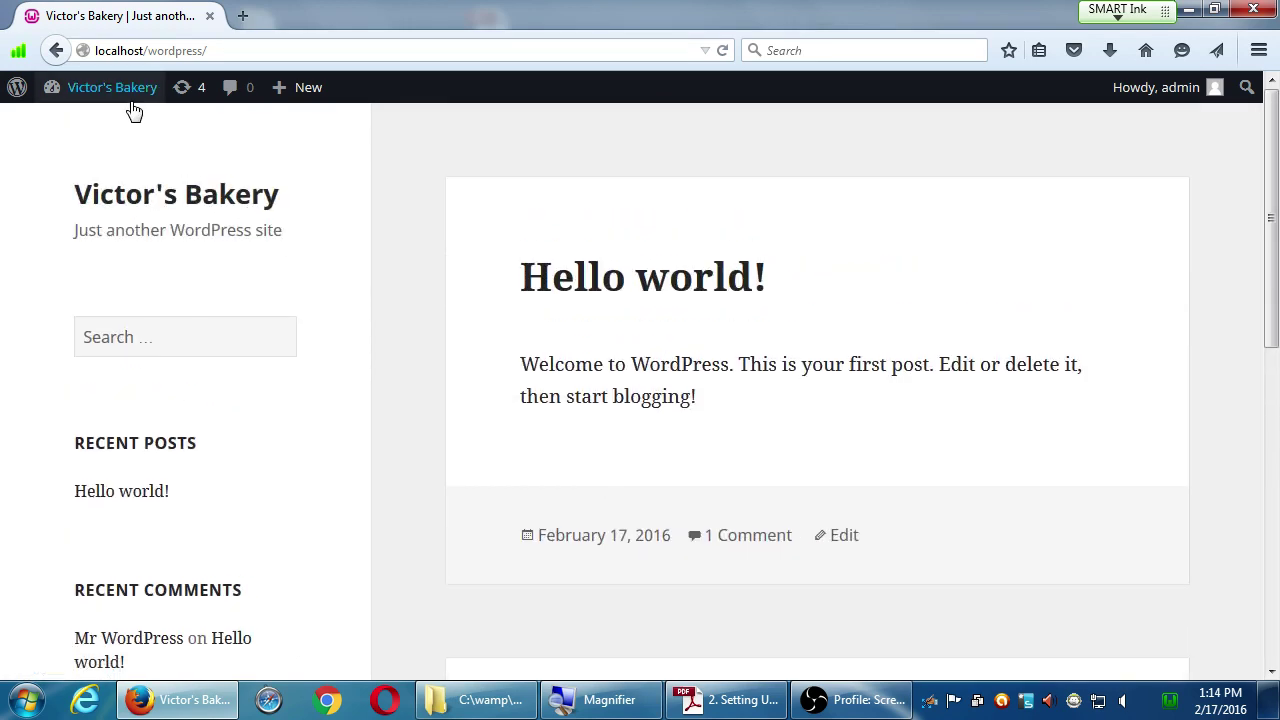
mouse_move(134, 92)
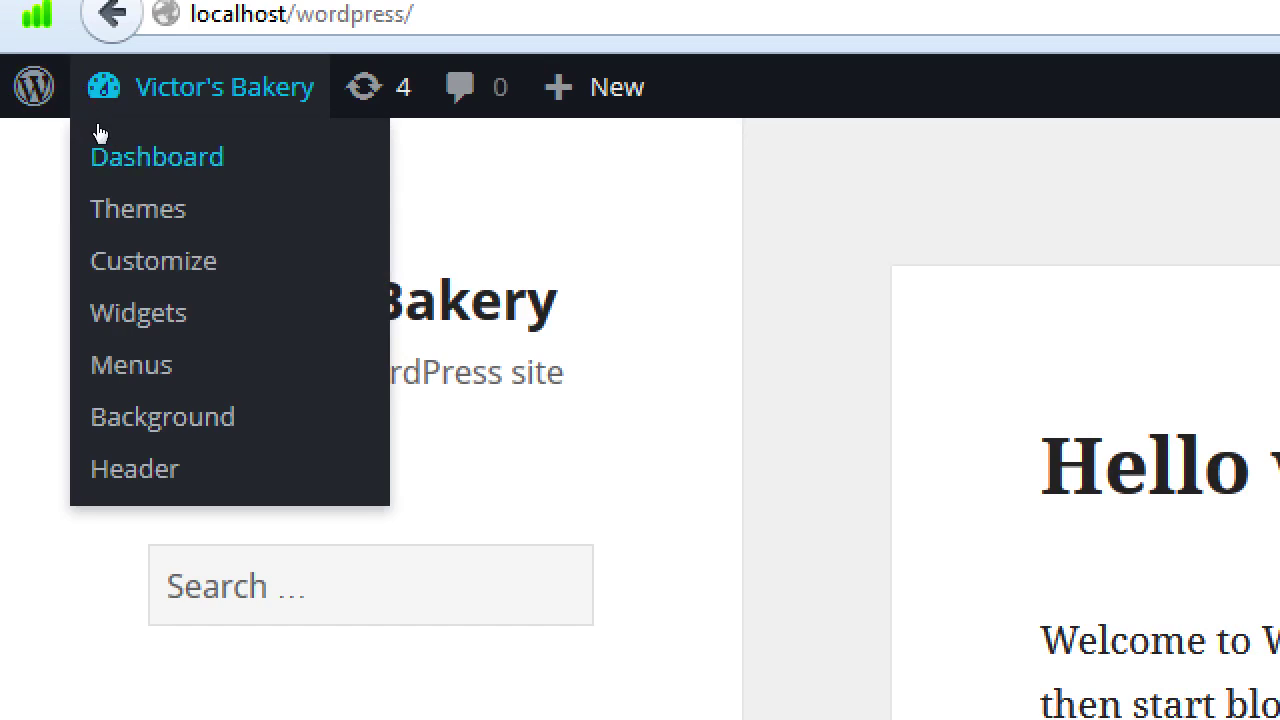
click(100, 135)
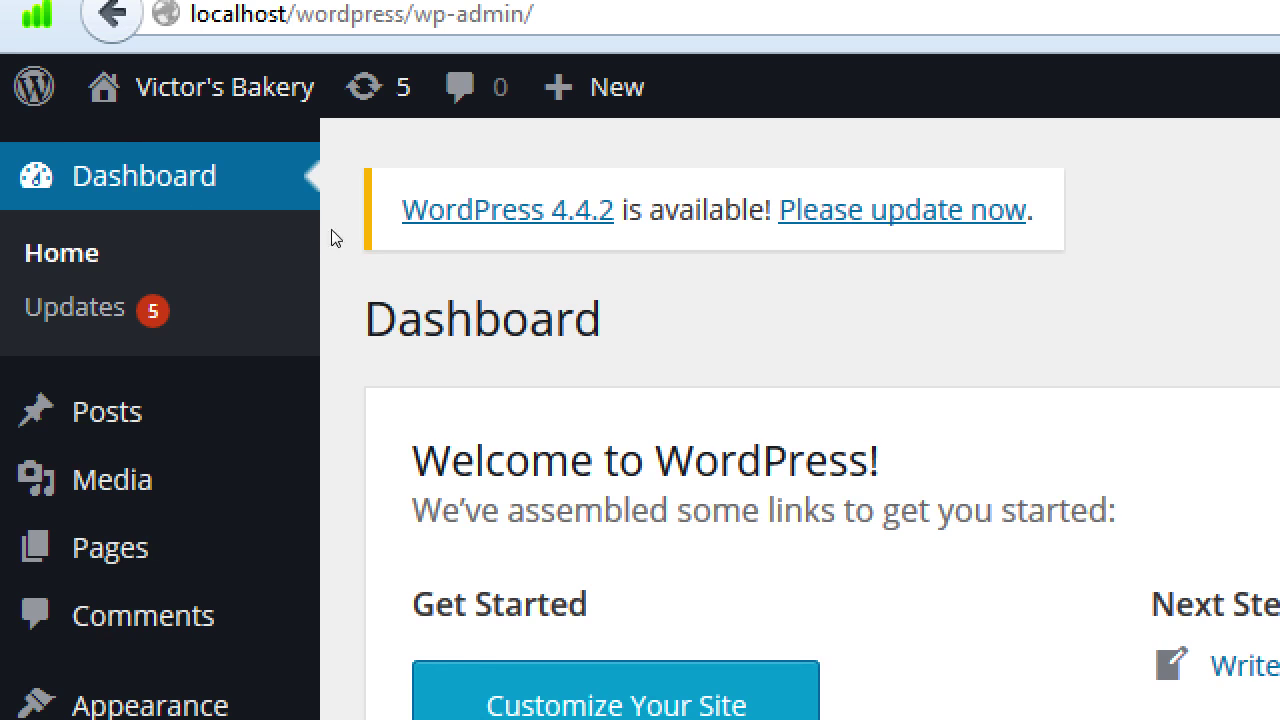
mouse_move(124, 93)
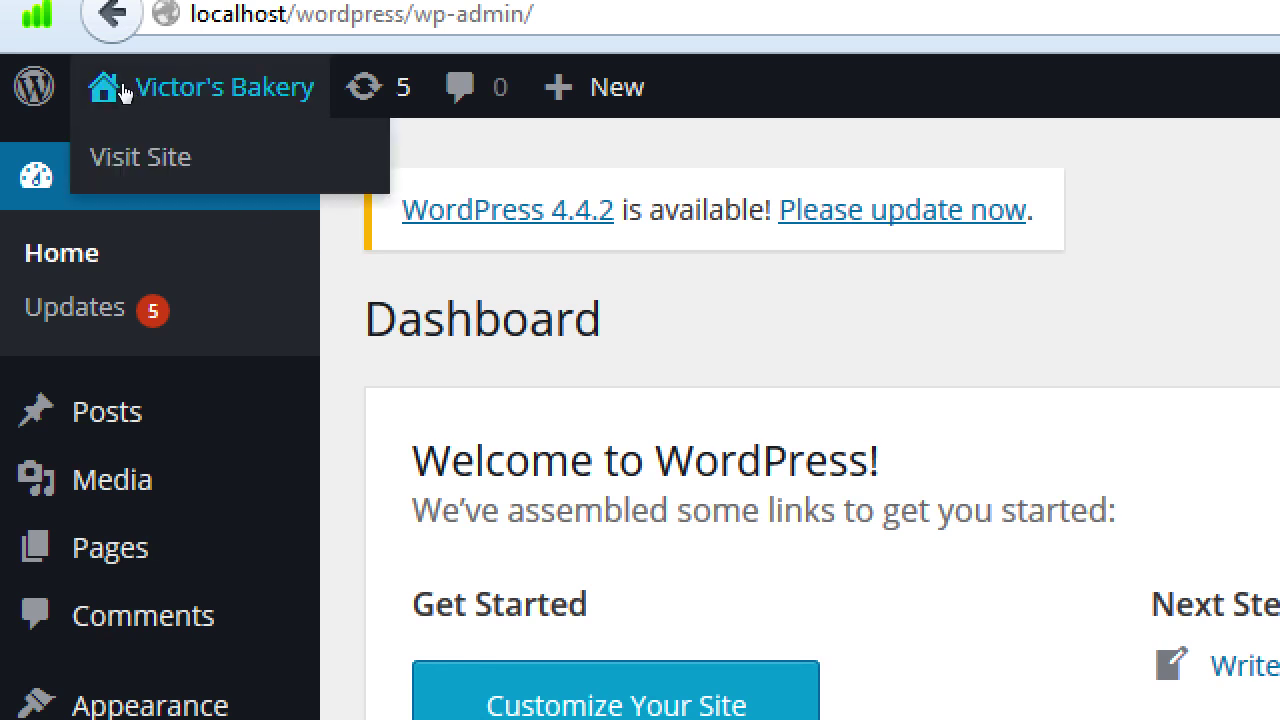
click(124, 93)
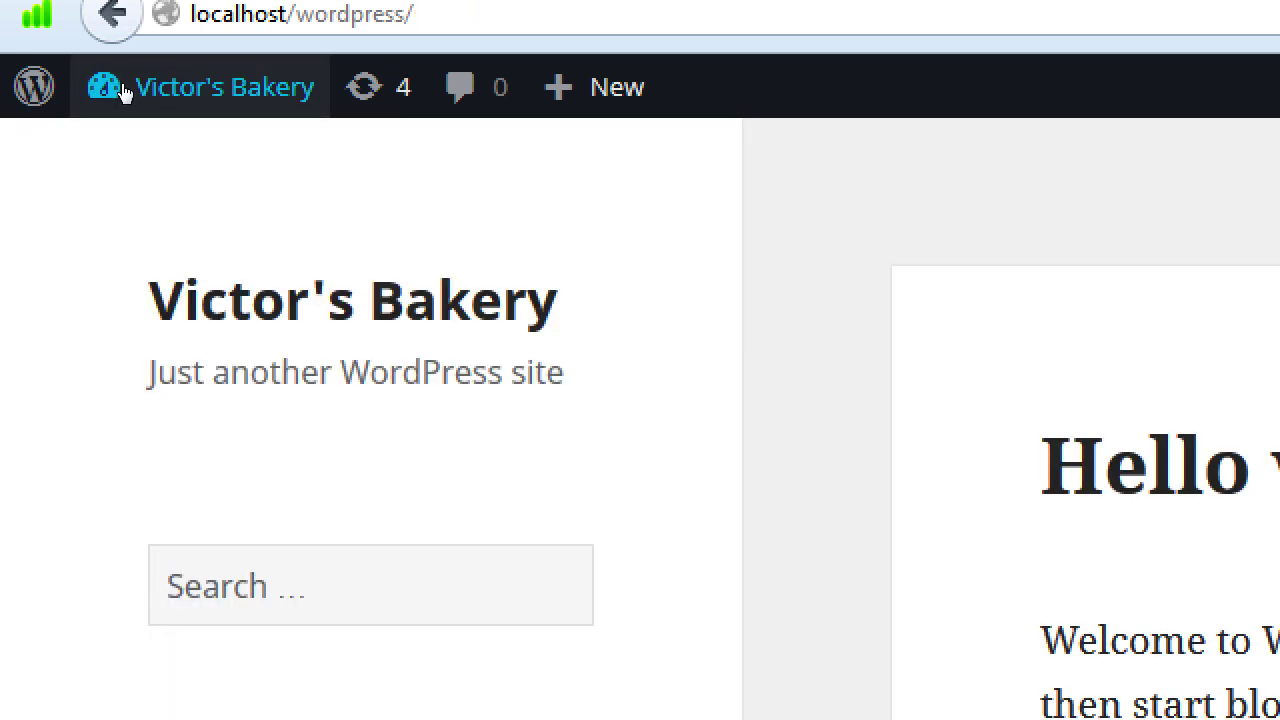
click(122, 93)
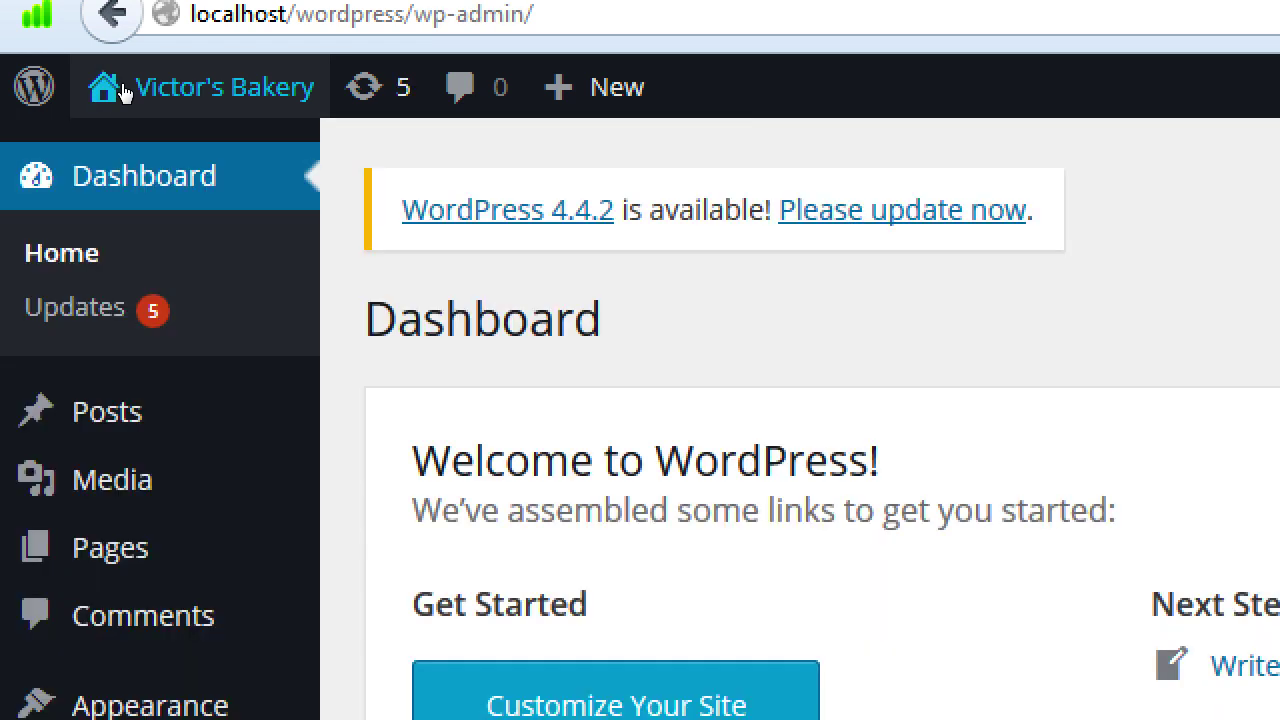
click(134, 89)
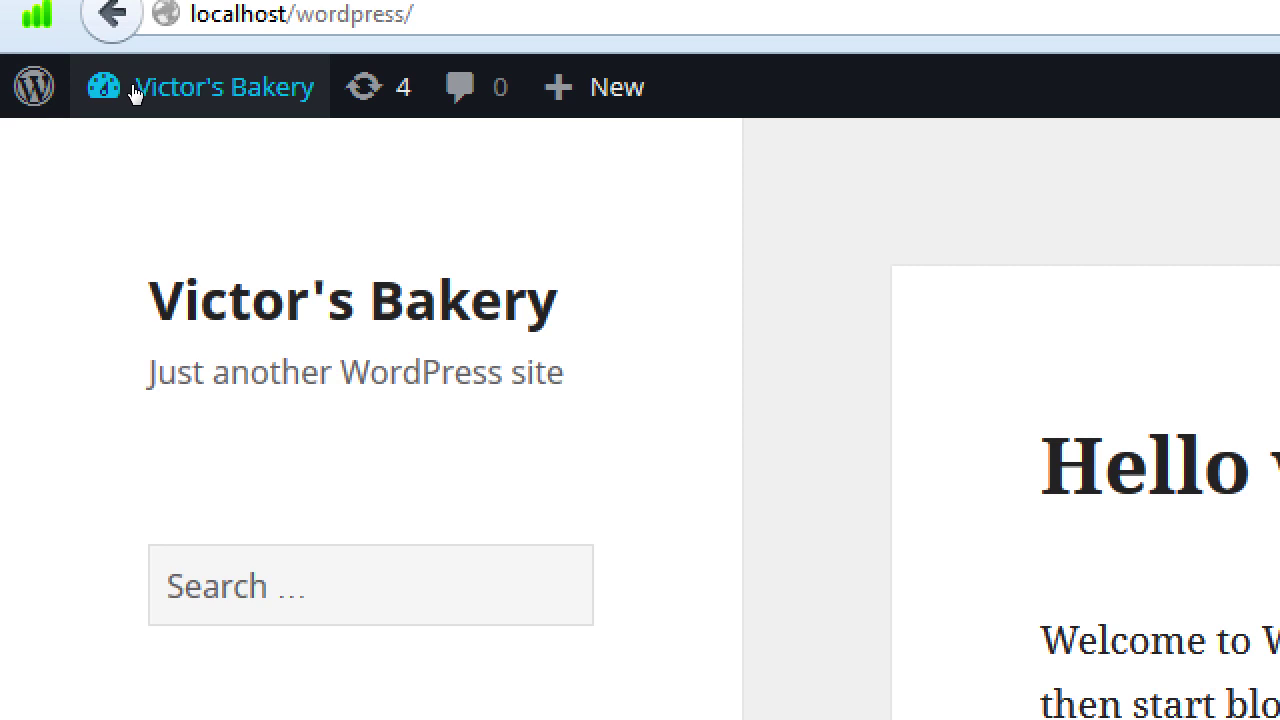
click(134, 90)
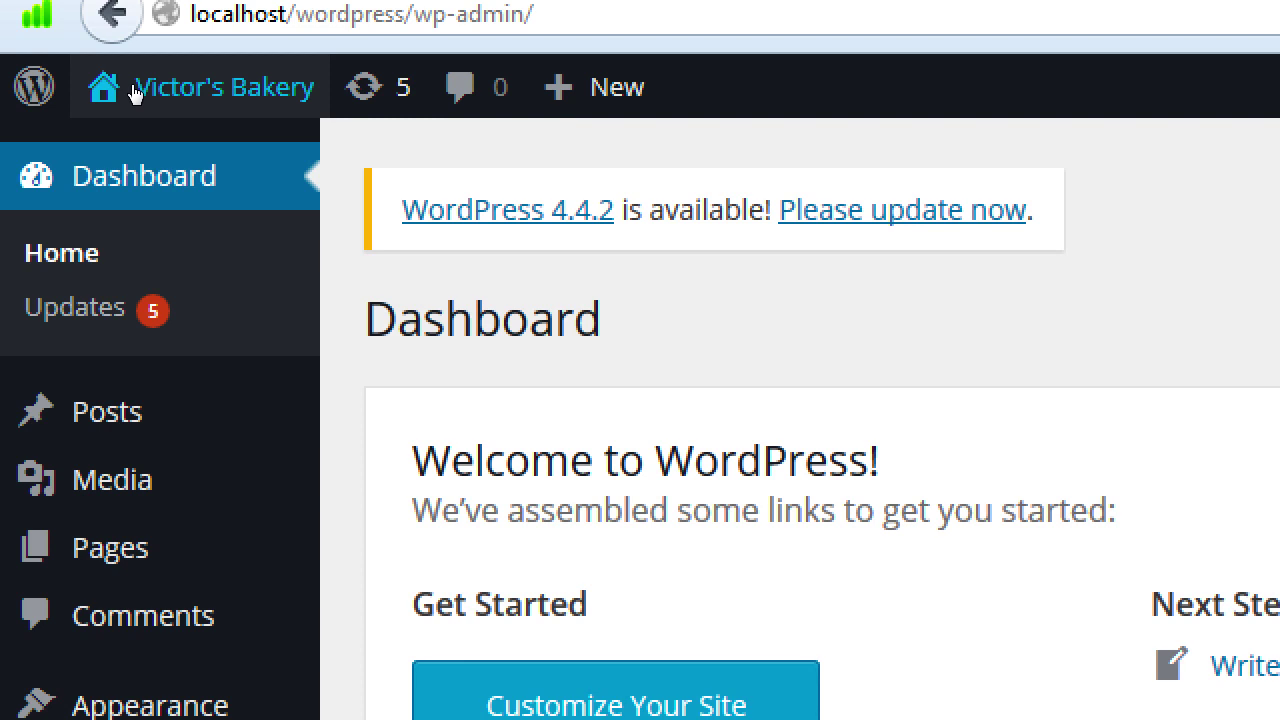
click(134, 90)
click(134, 90)
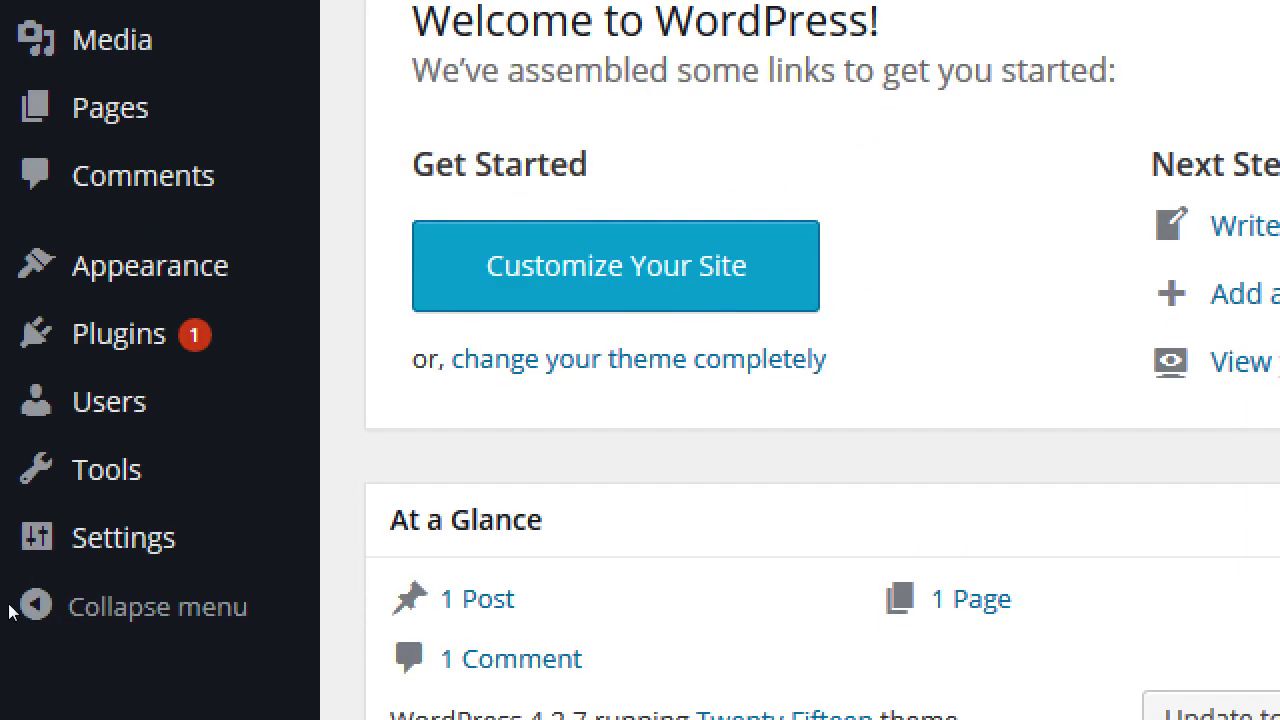
mouse_move(40, 548)
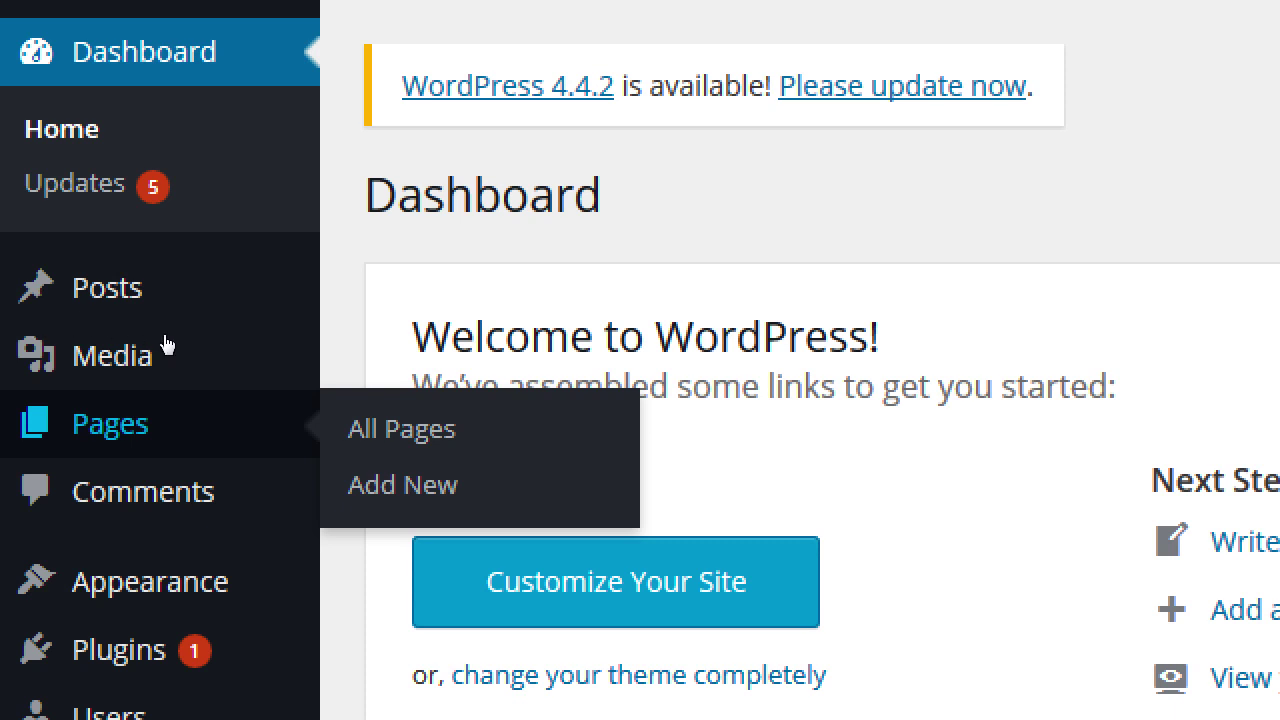
- Add a new blank page and dismiss the Distraction-Free Writing tip
click(402, 484)
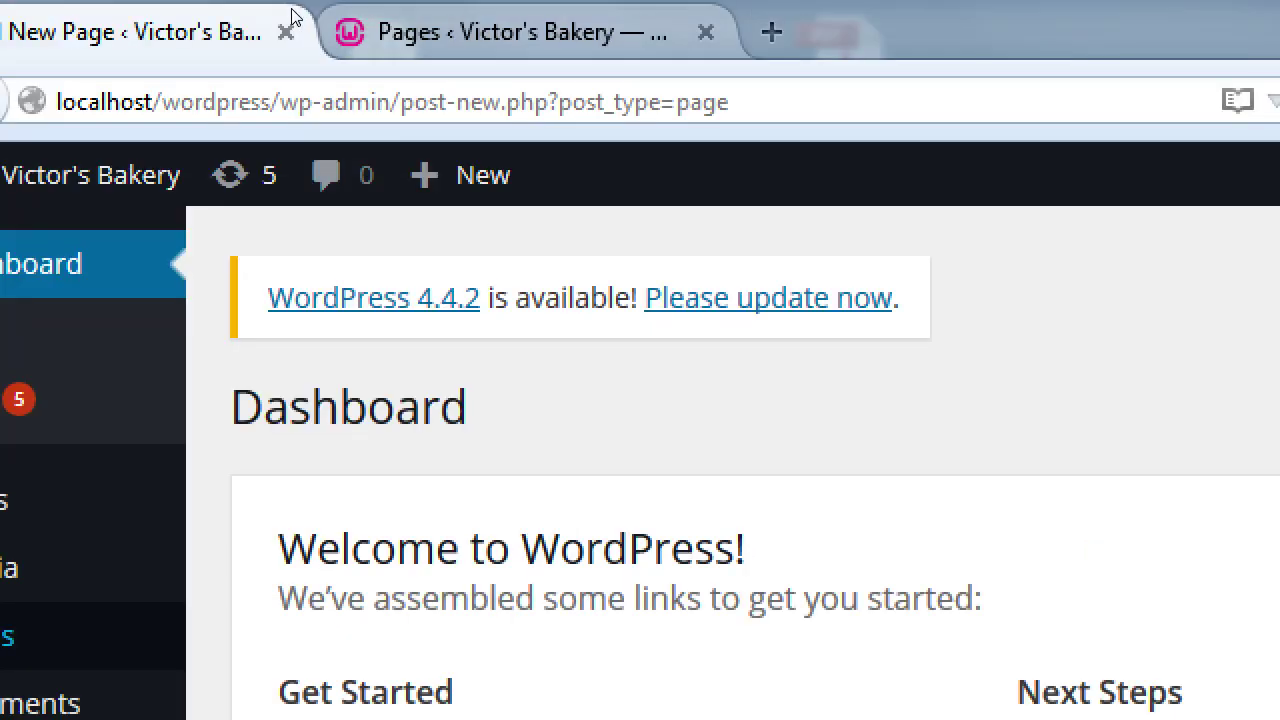
key(ctrl+Tab)
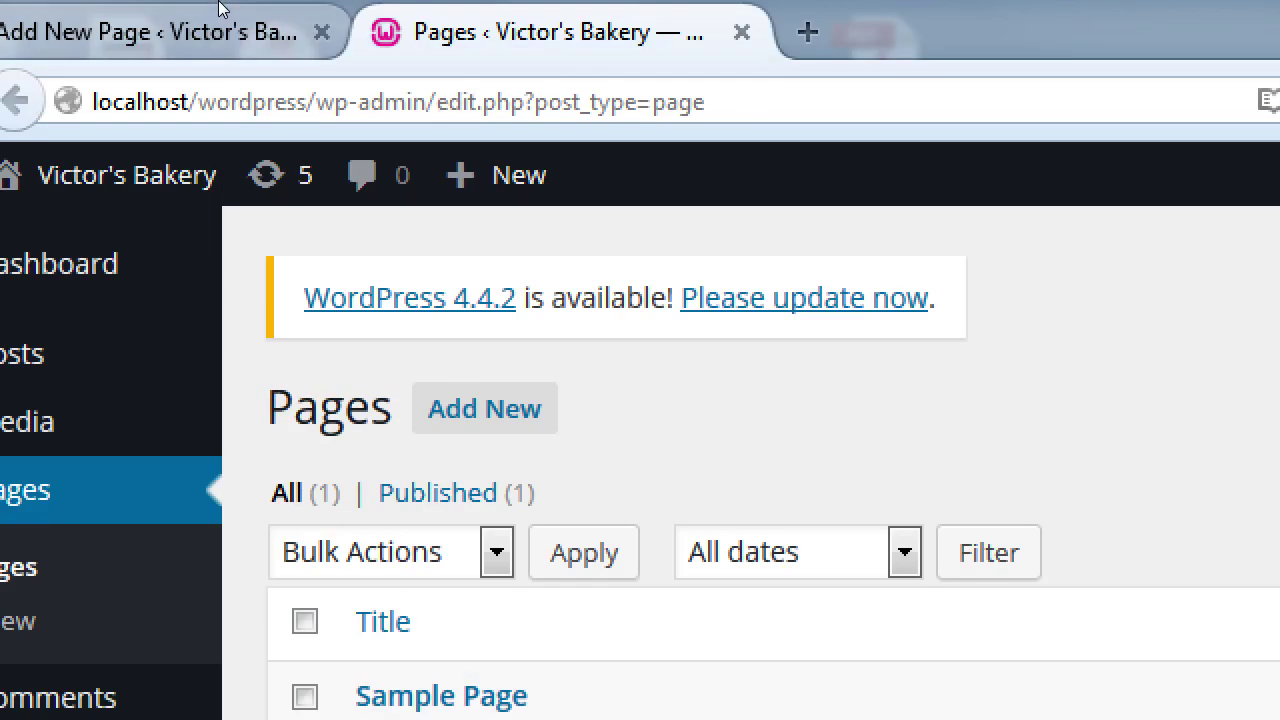
key(ctrl+shift+Tab)
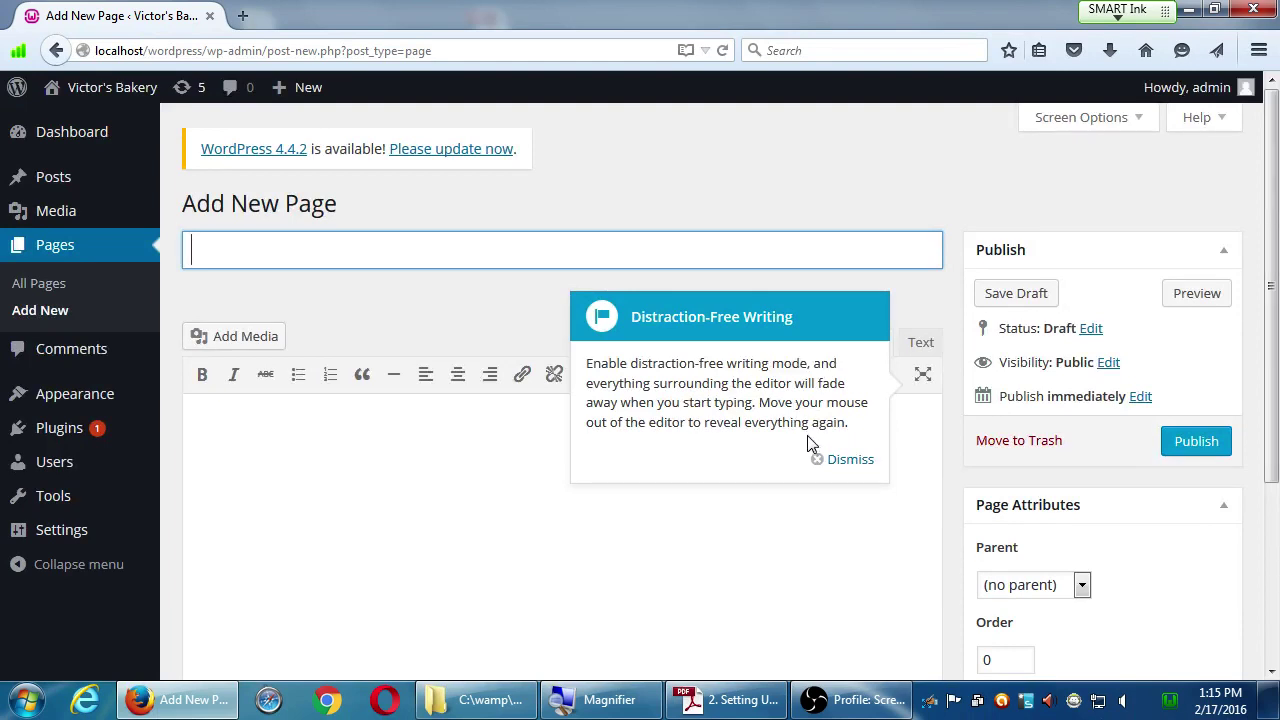
click(843, 462)
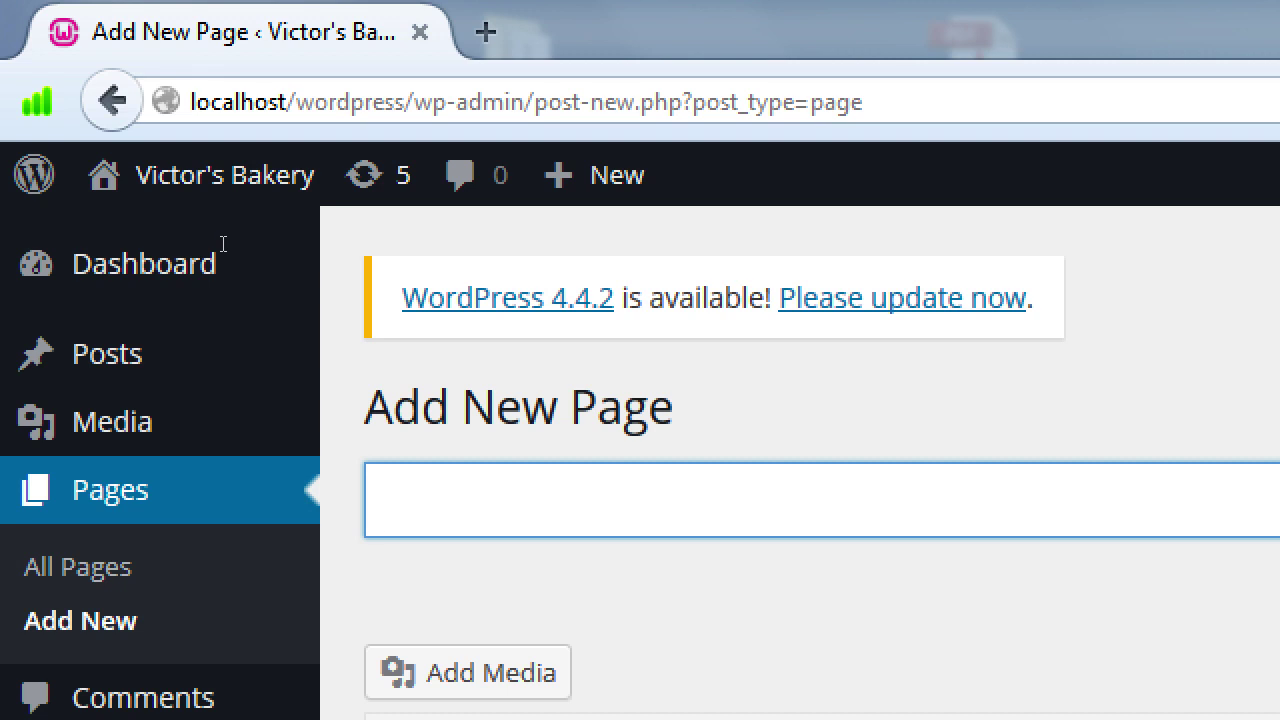
click(182, 290)
- Title the new page 'About Us' so its about-us permalink is generated
text(About)
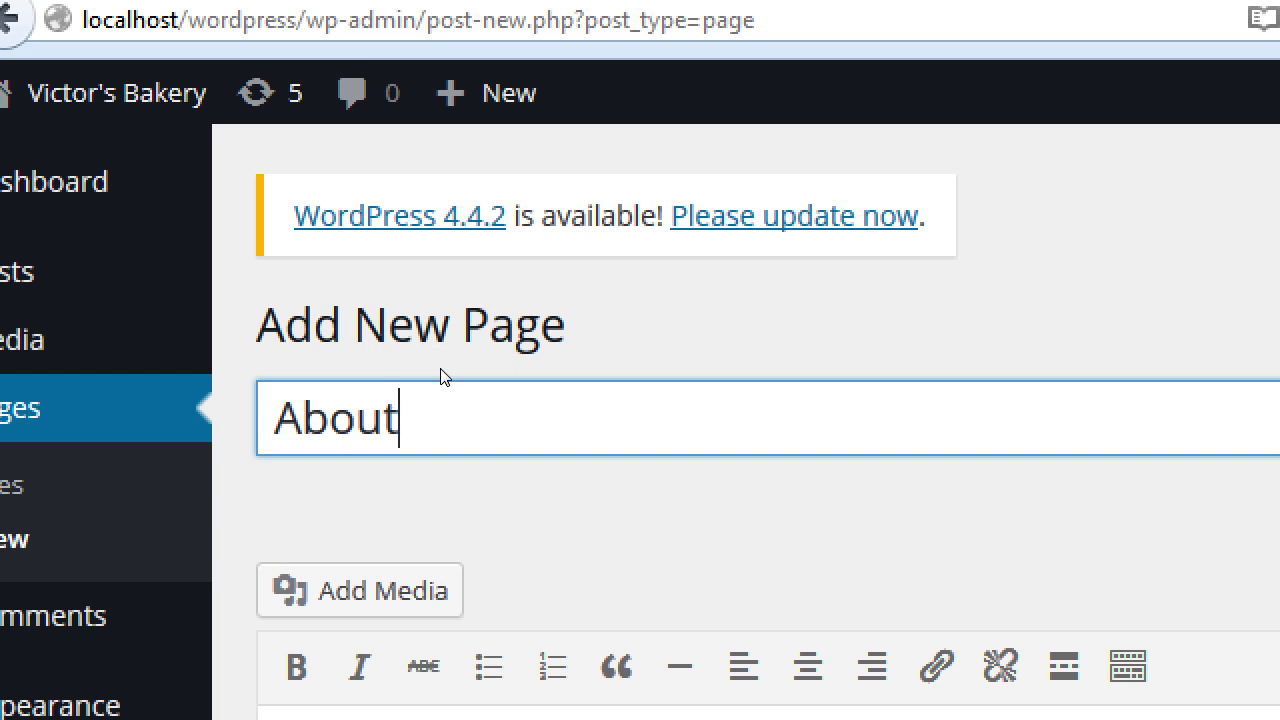
text(Us)
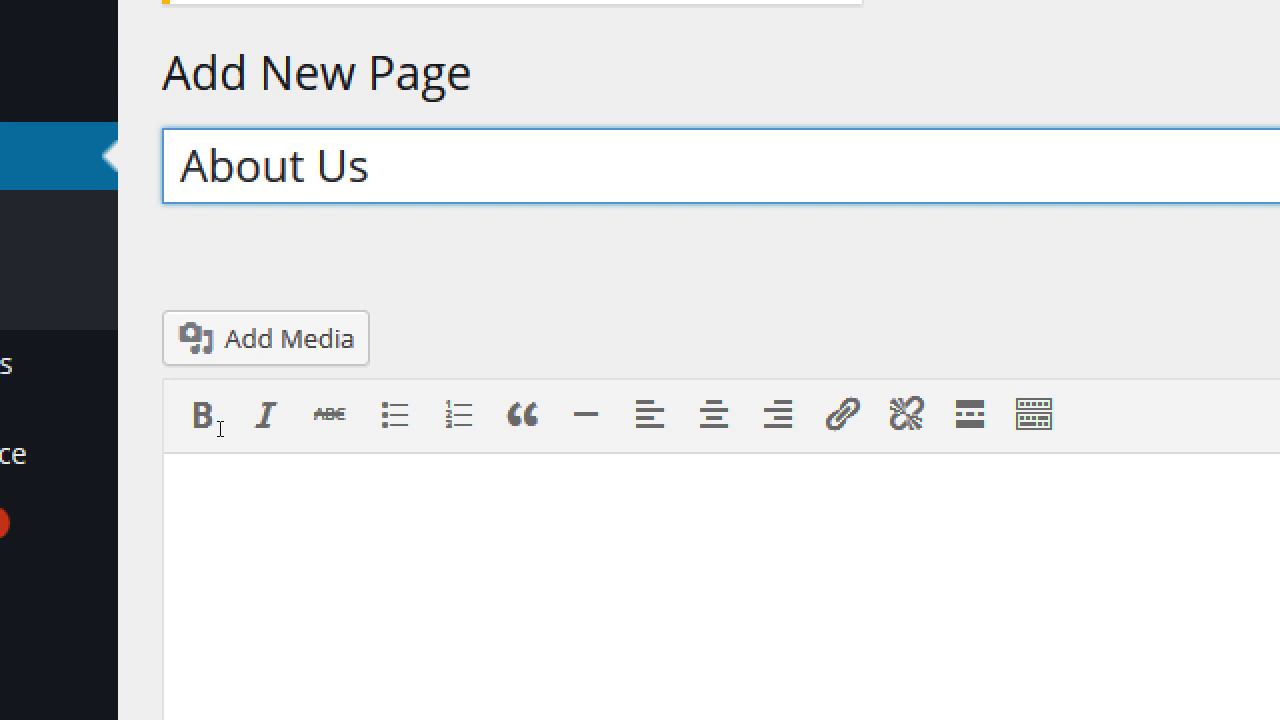
key(Tab)
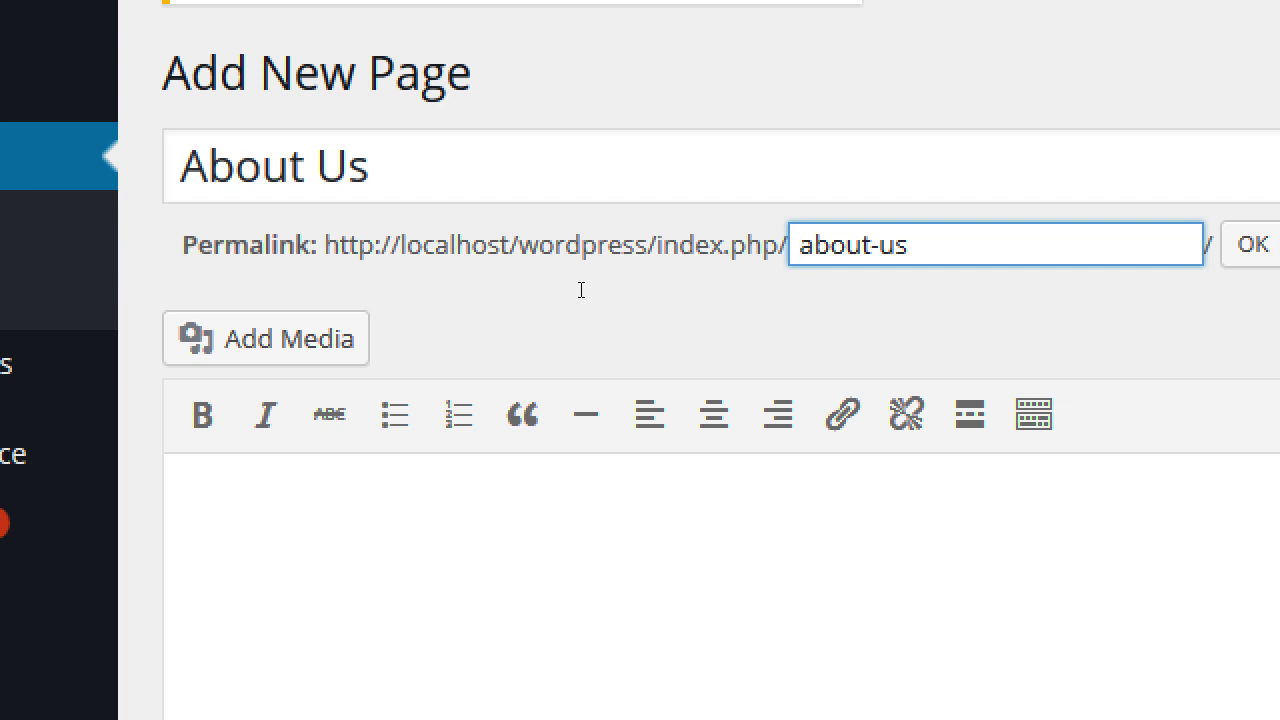
- Change the page's permalink slug from 'about-us' to 'about'
key(End)
key(BackSpace)
key(BackSpace)
key(BackSpace)
key(Return)
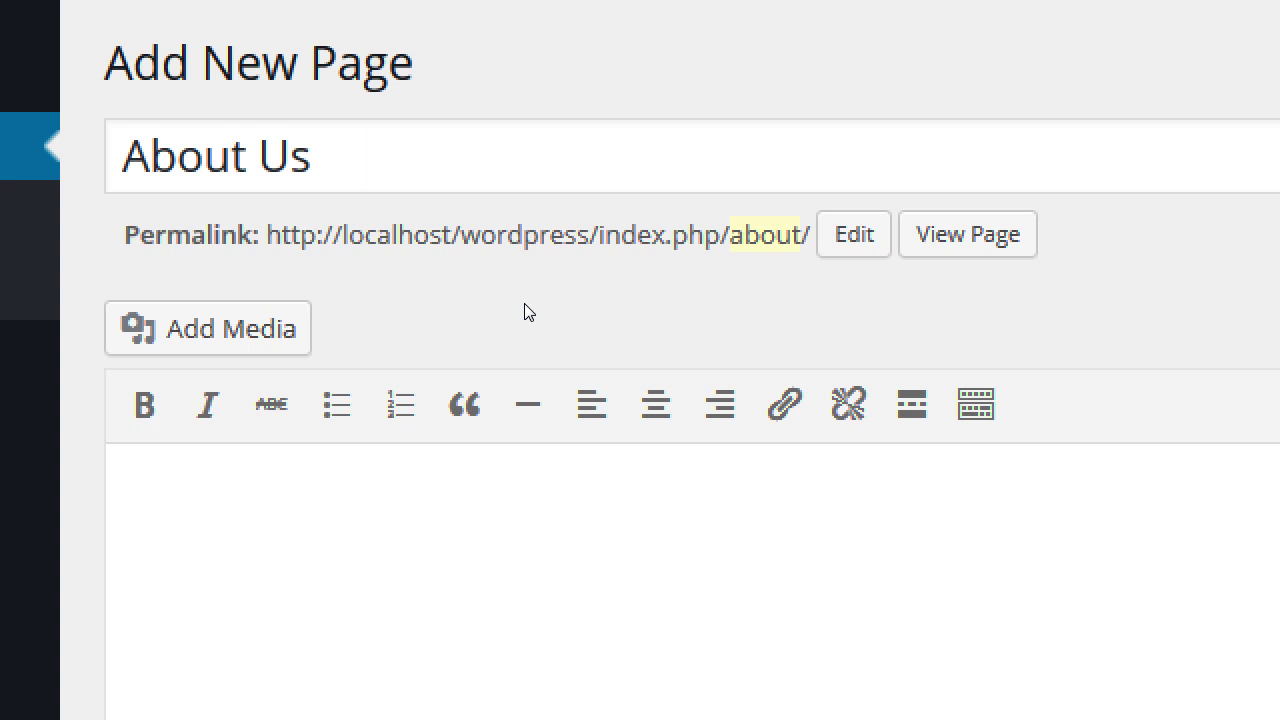
key(Tab)
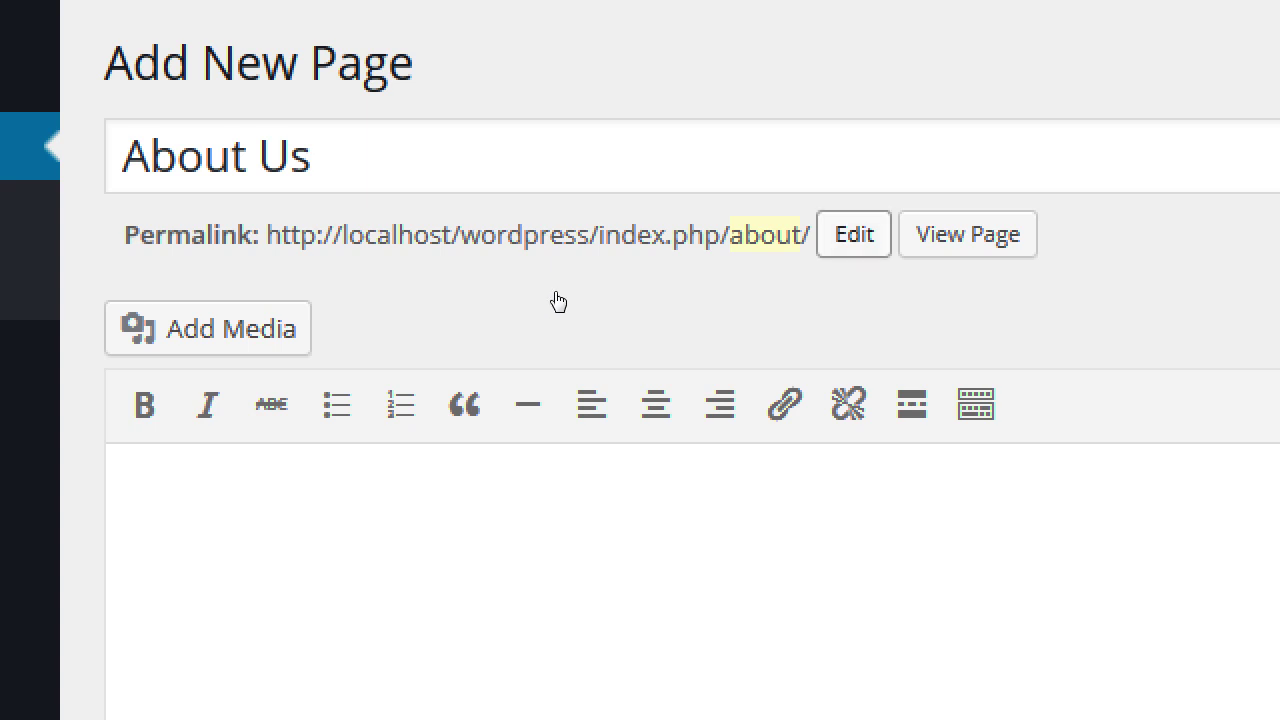
key(Return)
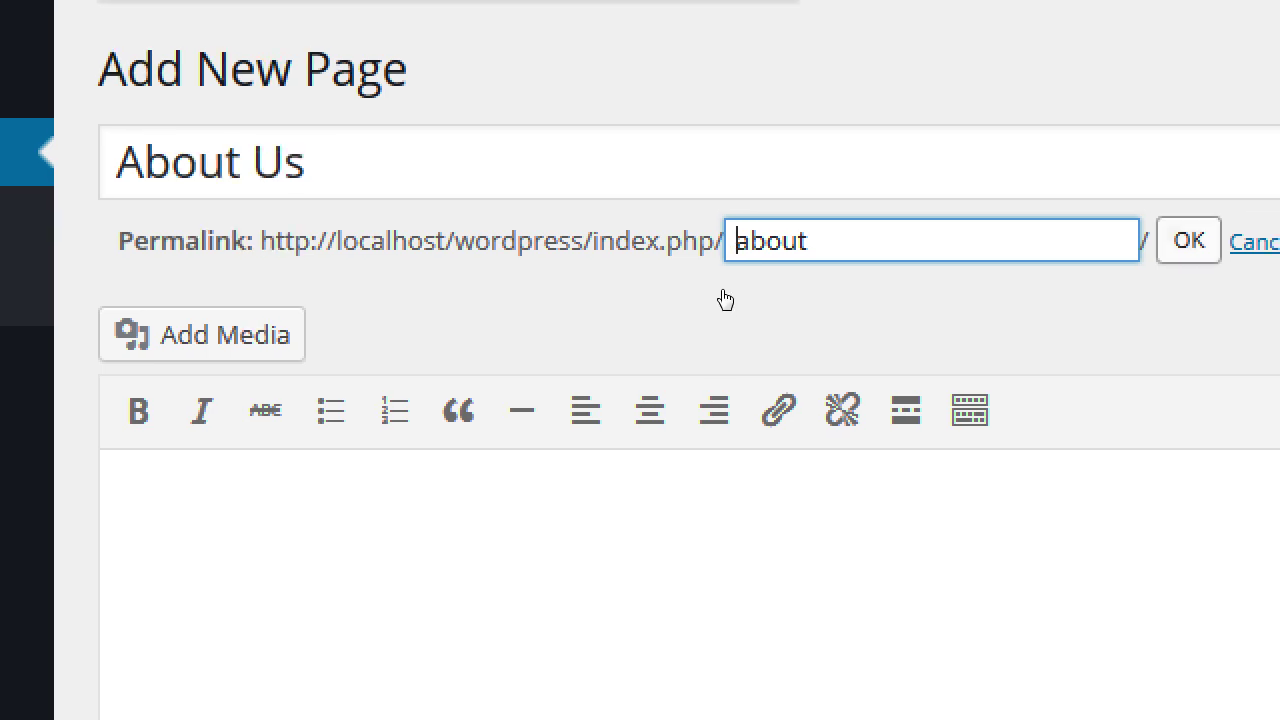
key(Return)
click(339, 460)
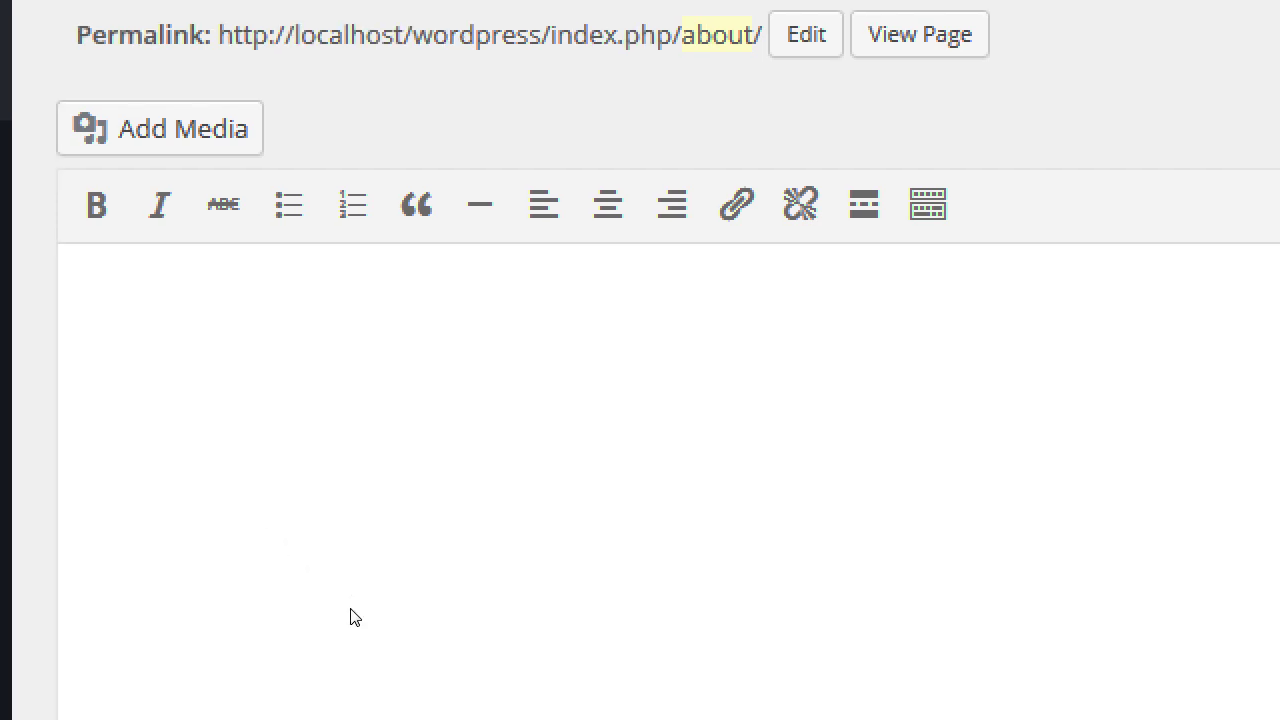
- Write 'San Diego-based family-friendly bakery in the heart of Eastlake, California.' as the page body
text(San Diego Based)
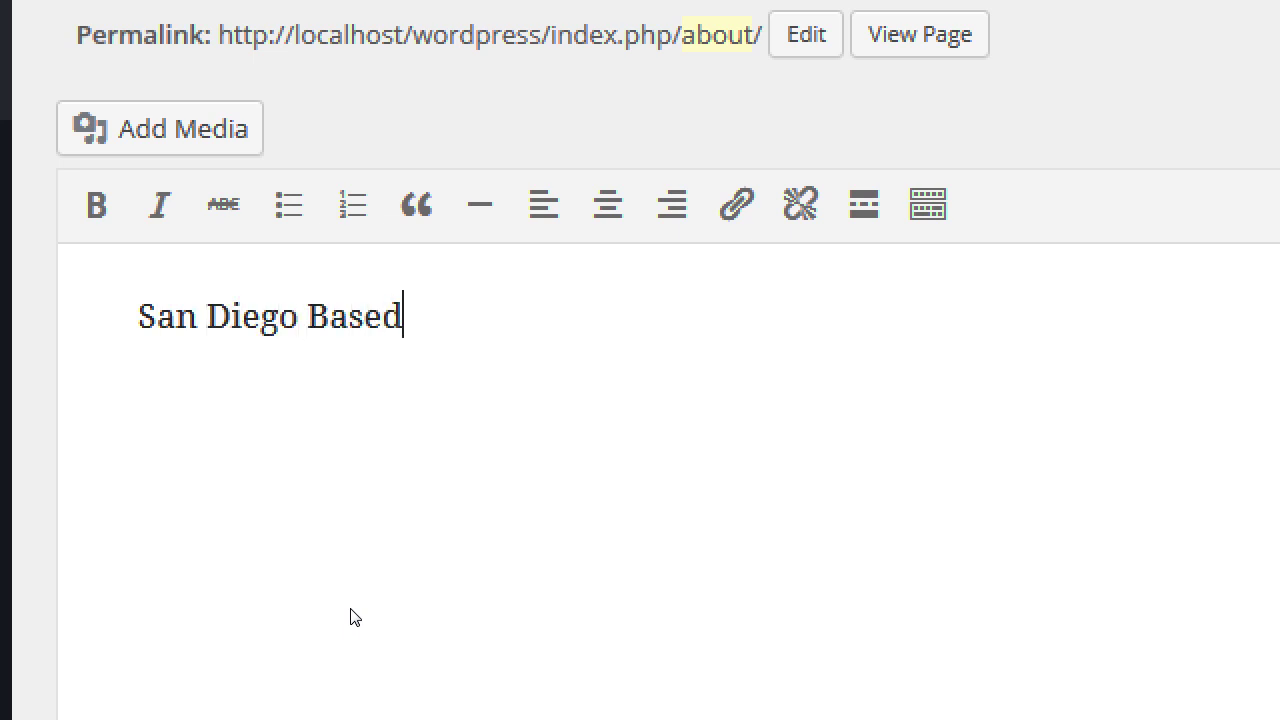
key(BackSpace)
key(BackSpace)
key(BackSpace)
key(BackSpace)
key(BackSpace)
key(BackSpace)
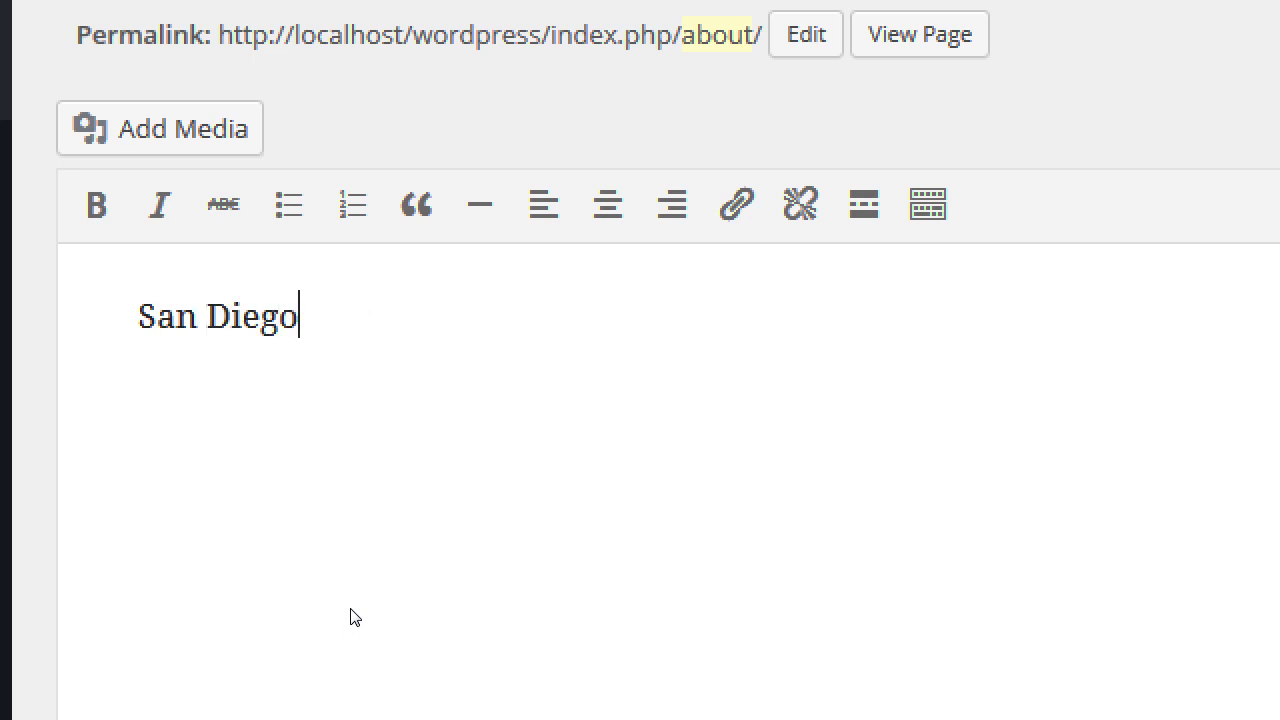
text(-a)
key(BackSpace)
text(based )
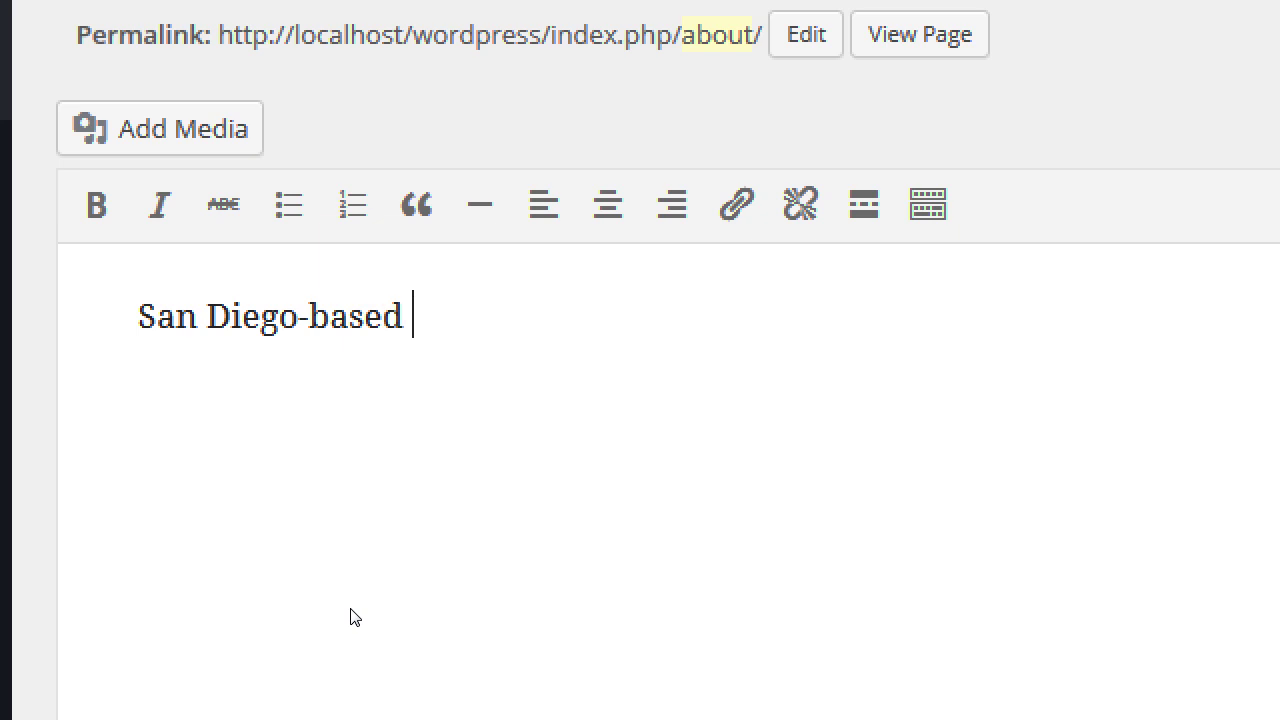
text(family-friendly)
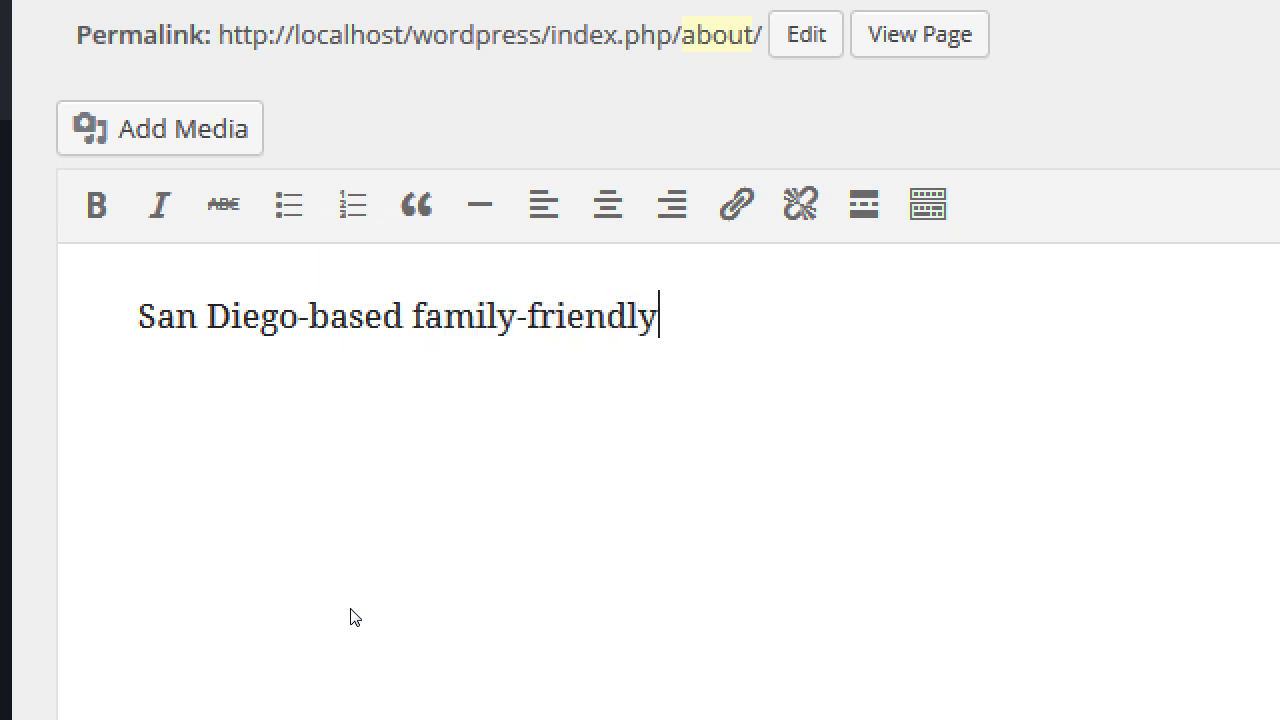
text( bakery in t)
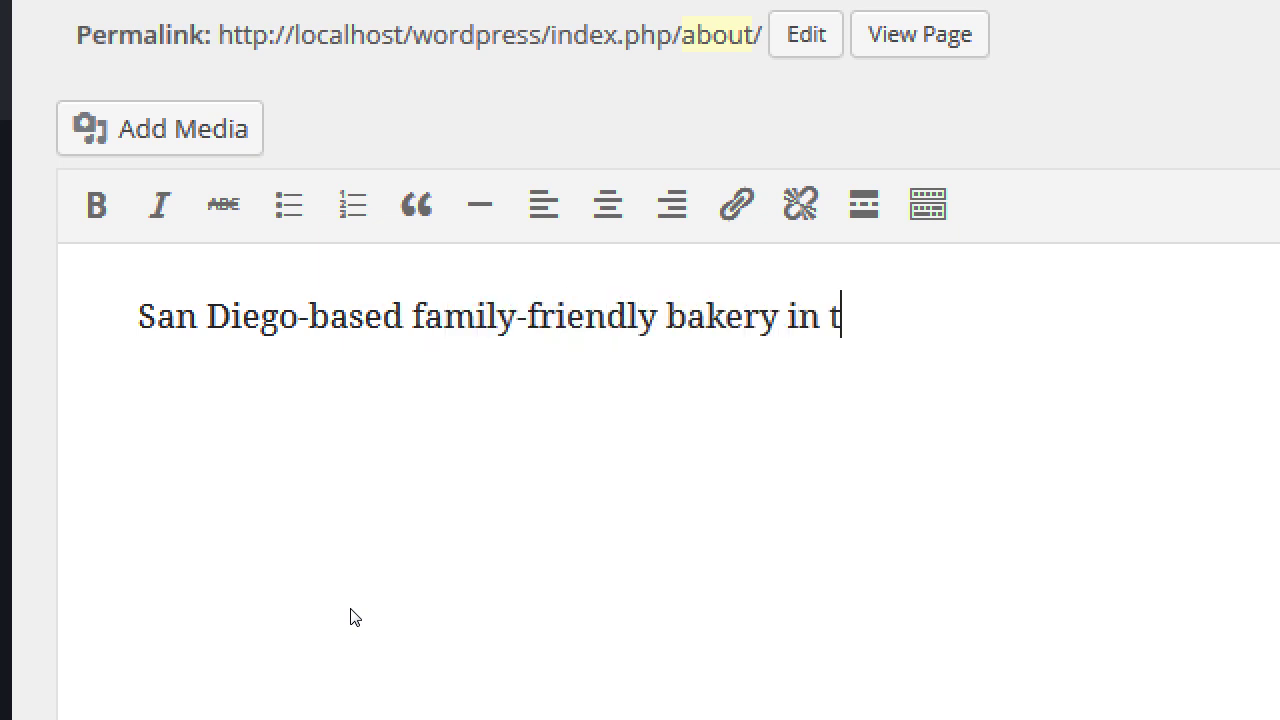
text(he hear tof)
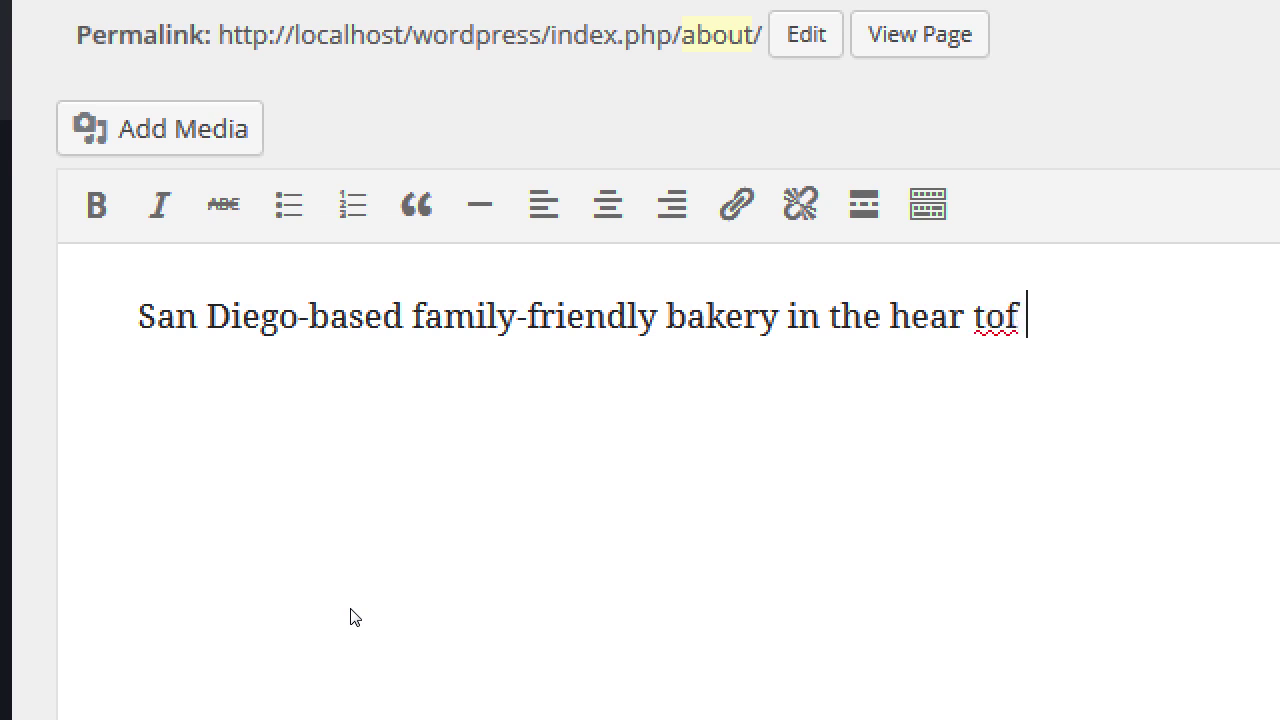
key(BackSpace)
key(BackSpace)
key(BackSpace)
key(BackSpace)
text(t of Eastlake, Cali)
key(BackSpace)
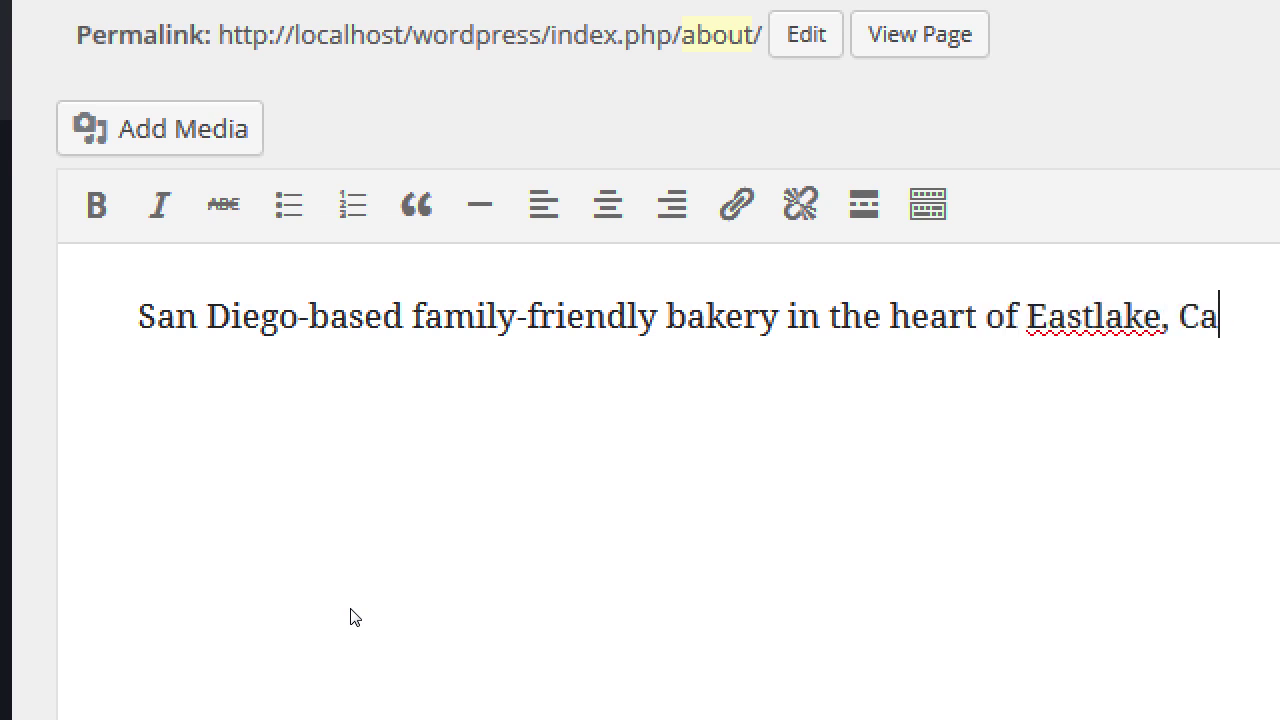
text(lifornia)
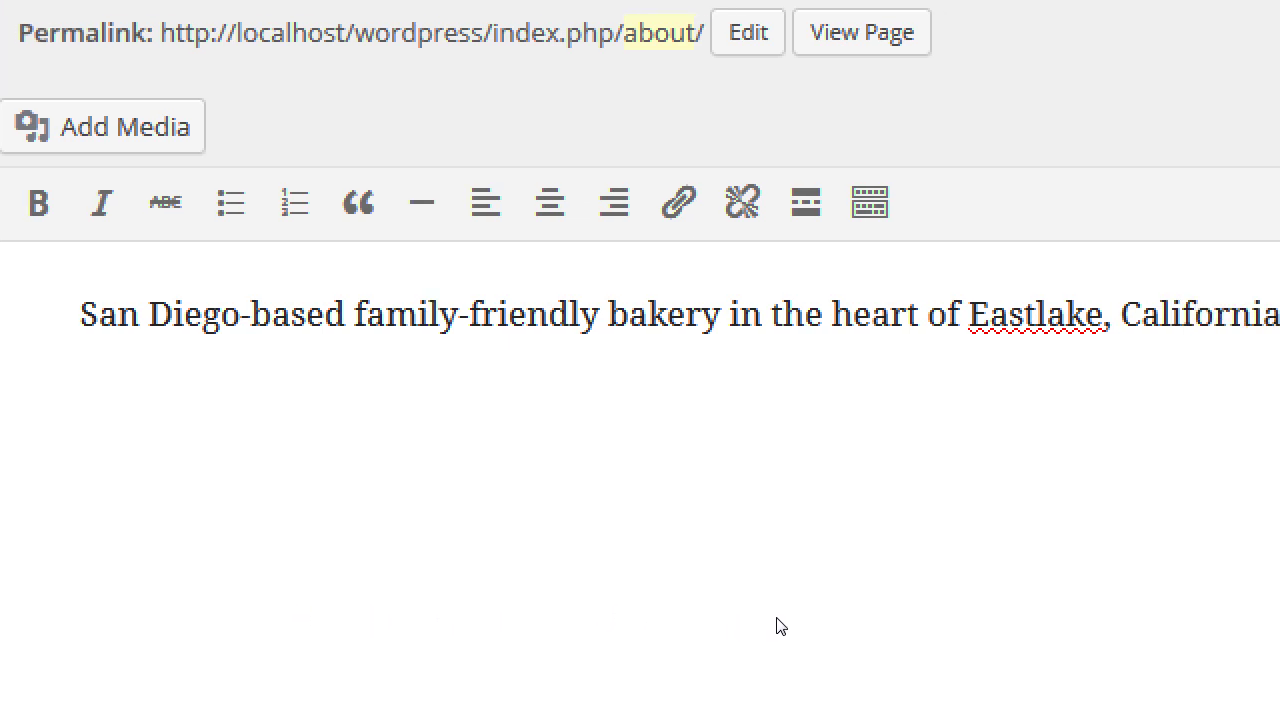
text(.)
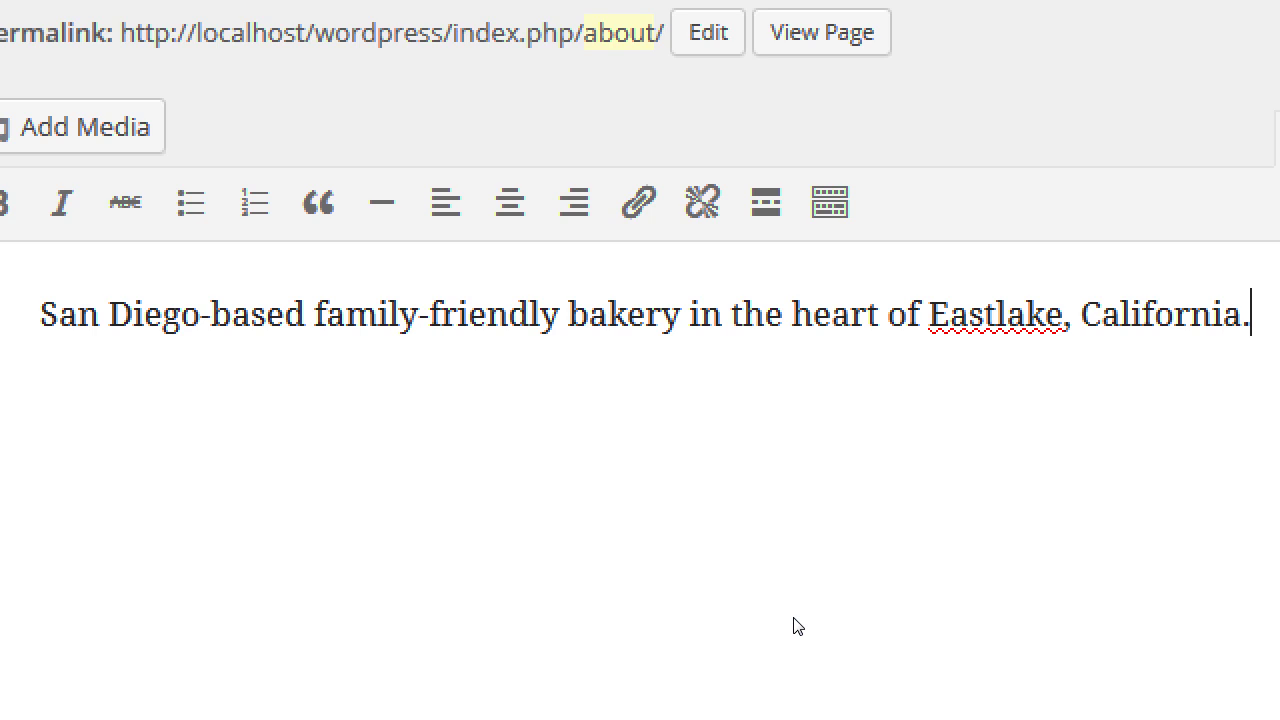
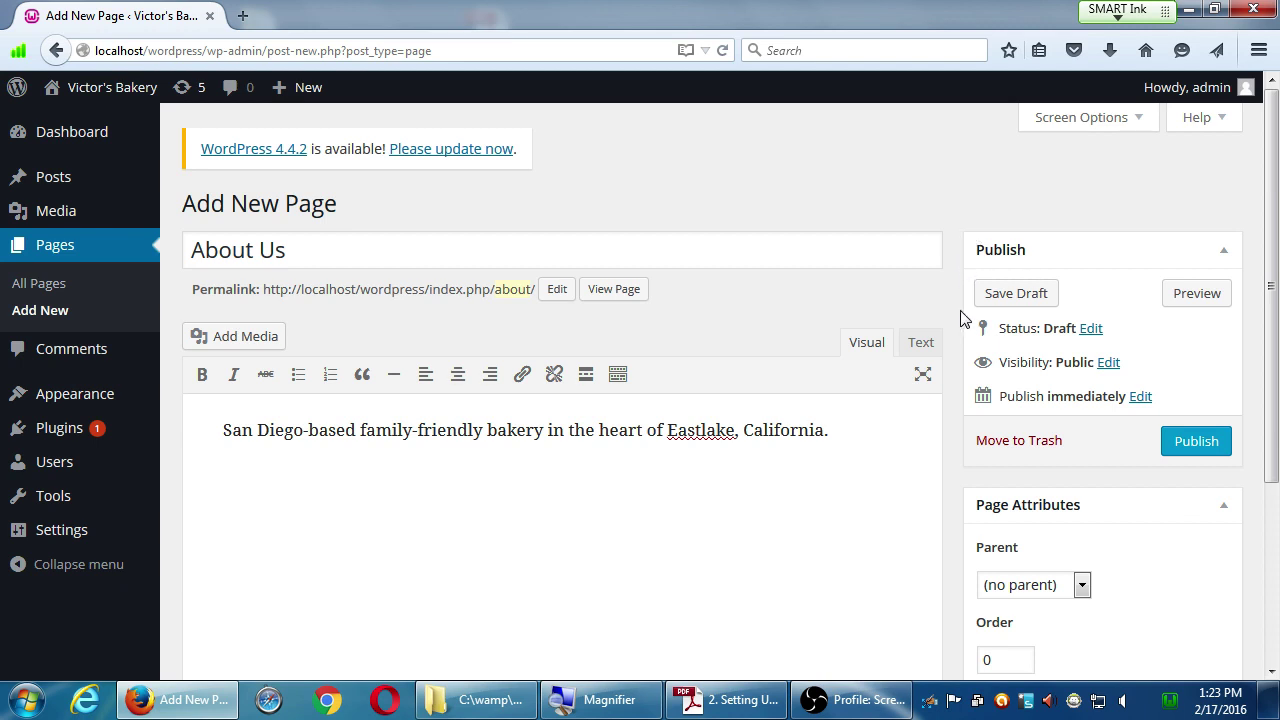
- Open the About Us page's Set featured image dialog, checking the Media Library, then returning to Upload Files
scroll(966, 322, down, 1)
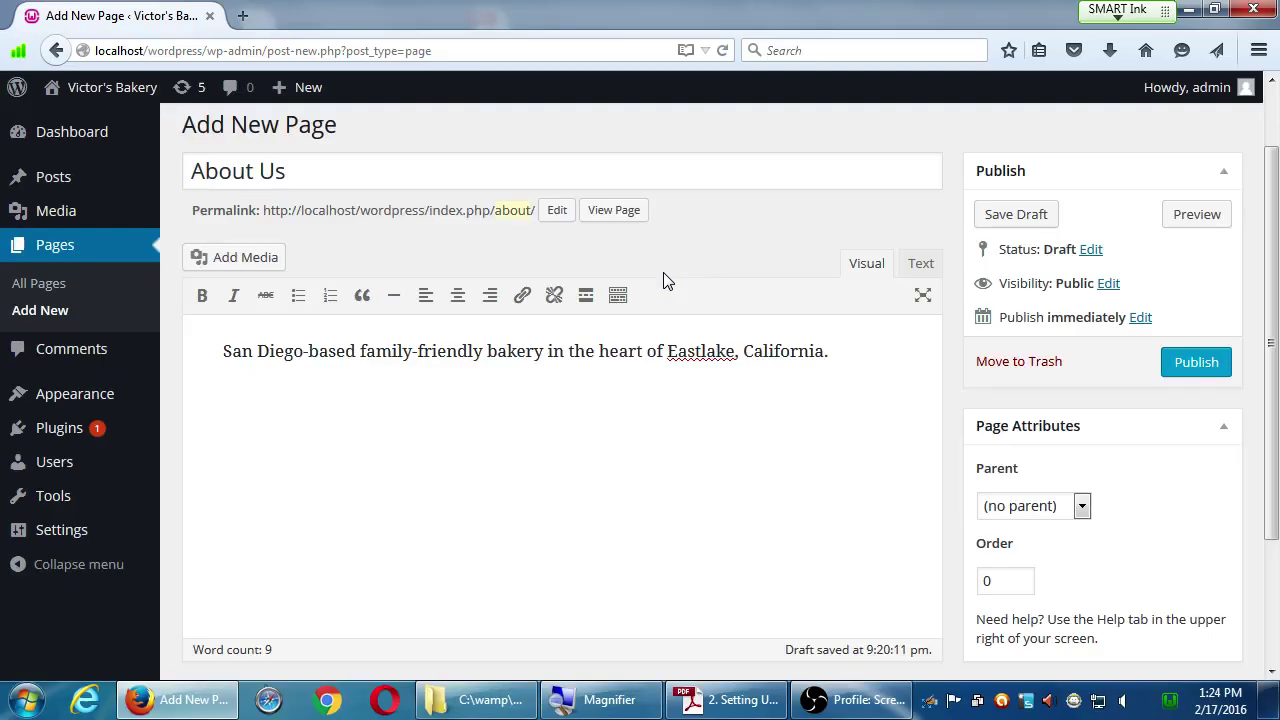
scroll(790, 400, down, 3)
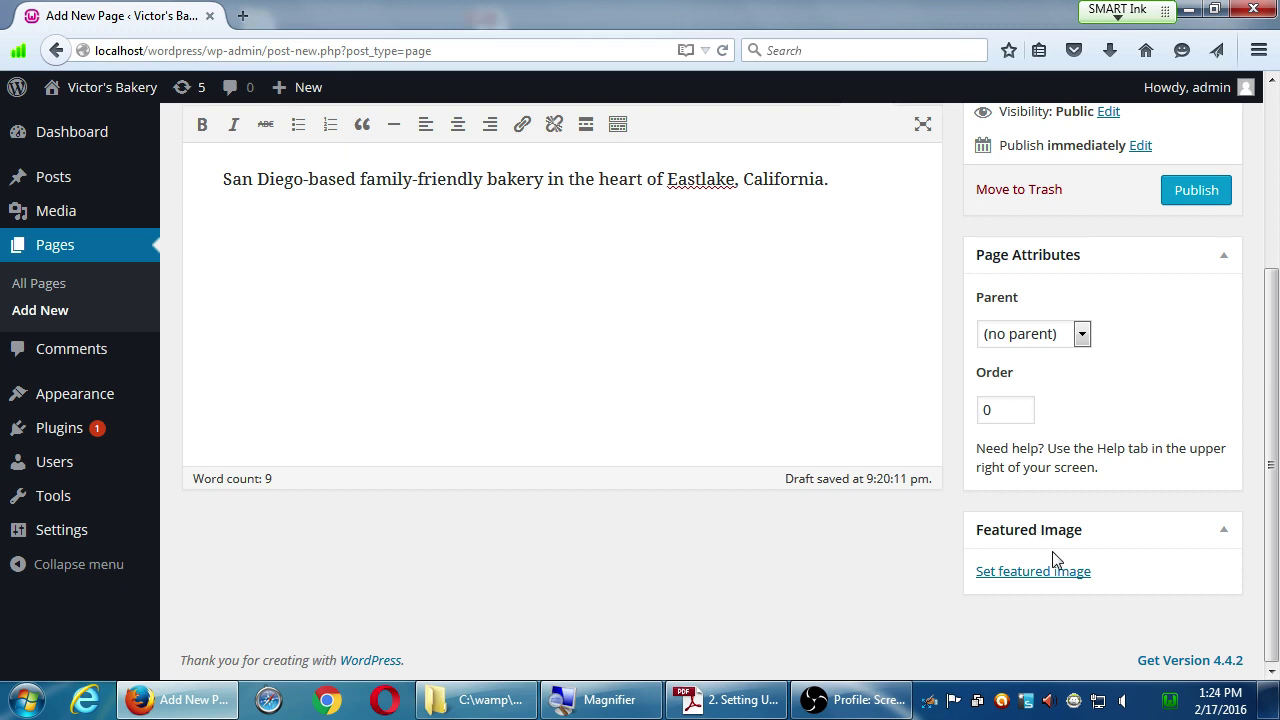
key(super+plus)
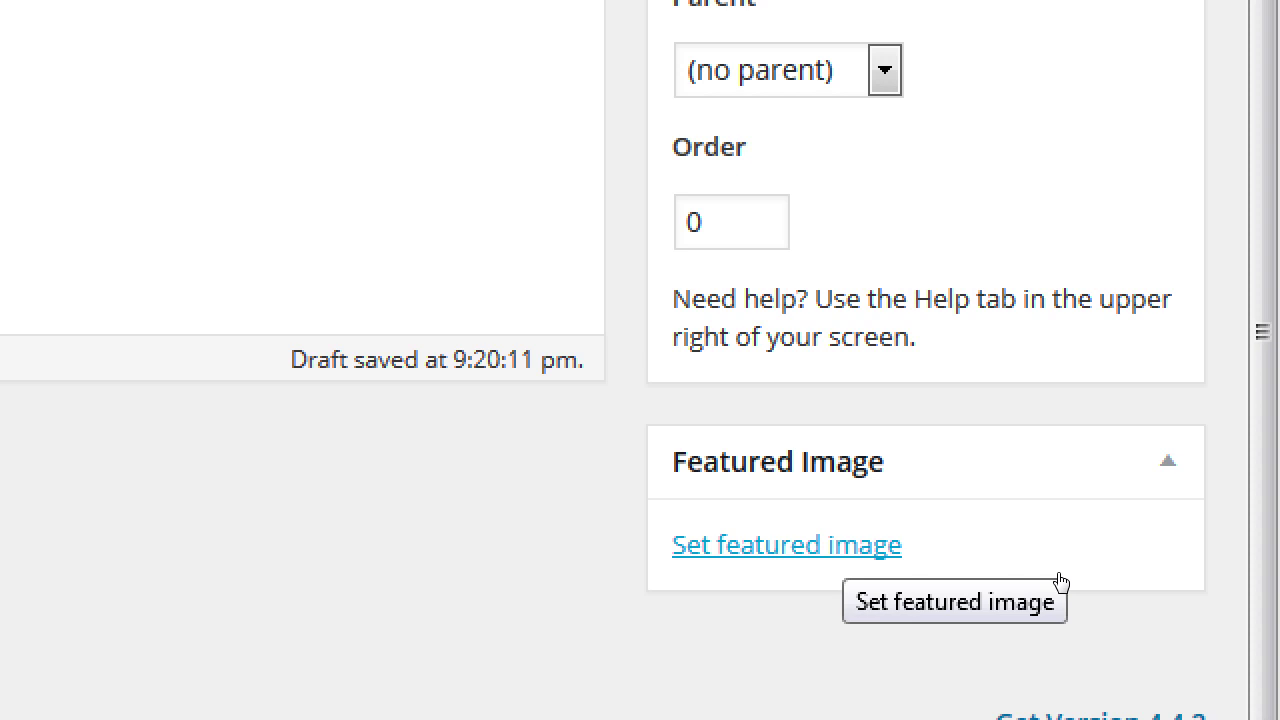
click(1060, 582)
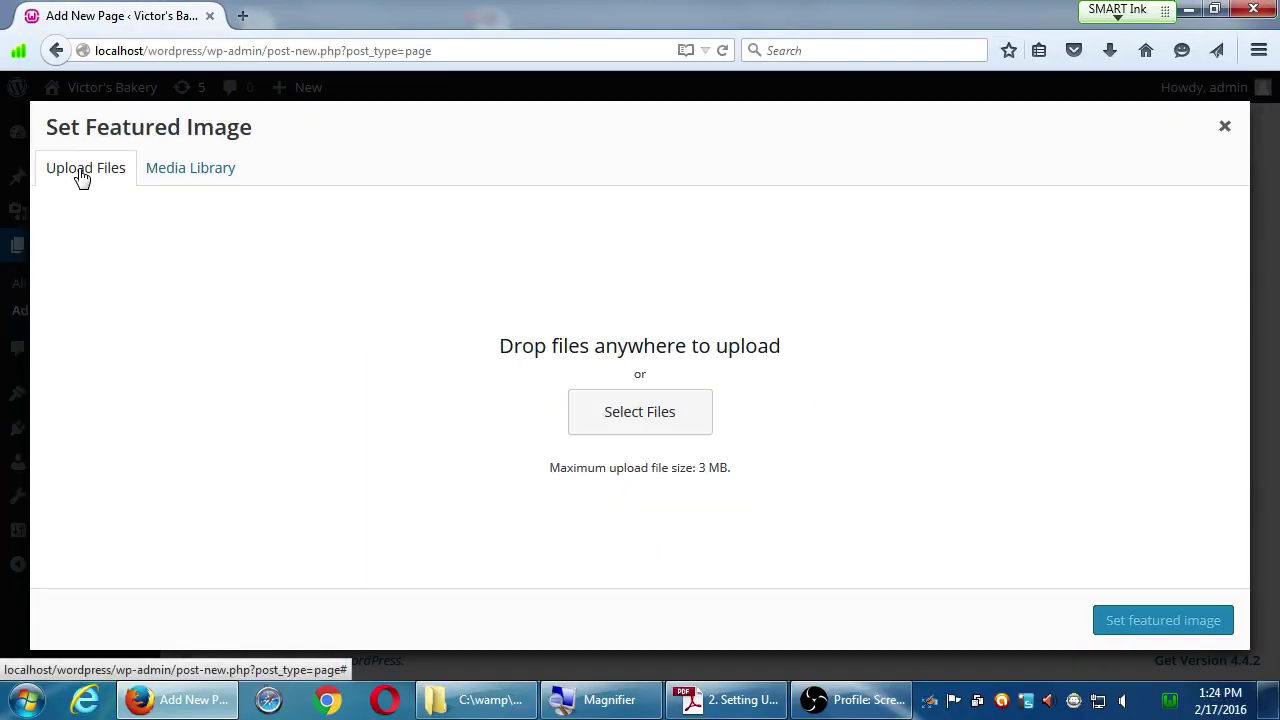
click(185, 170)
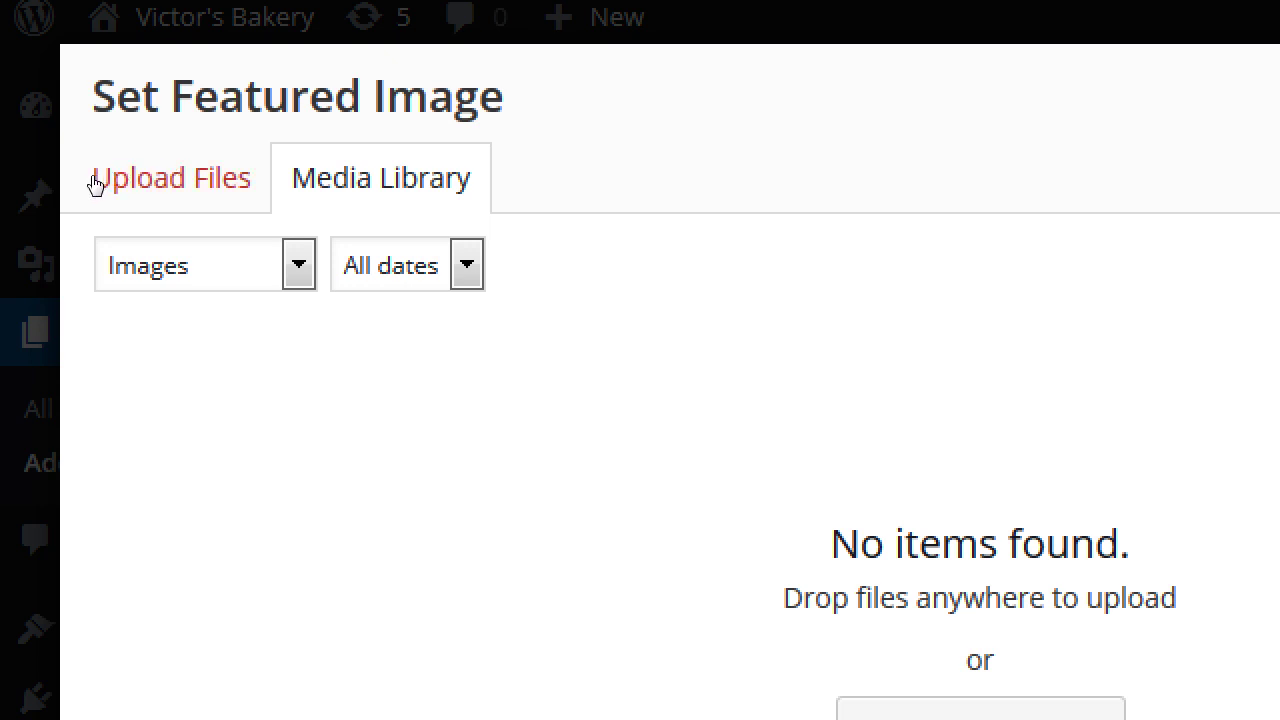
click(96, 184)
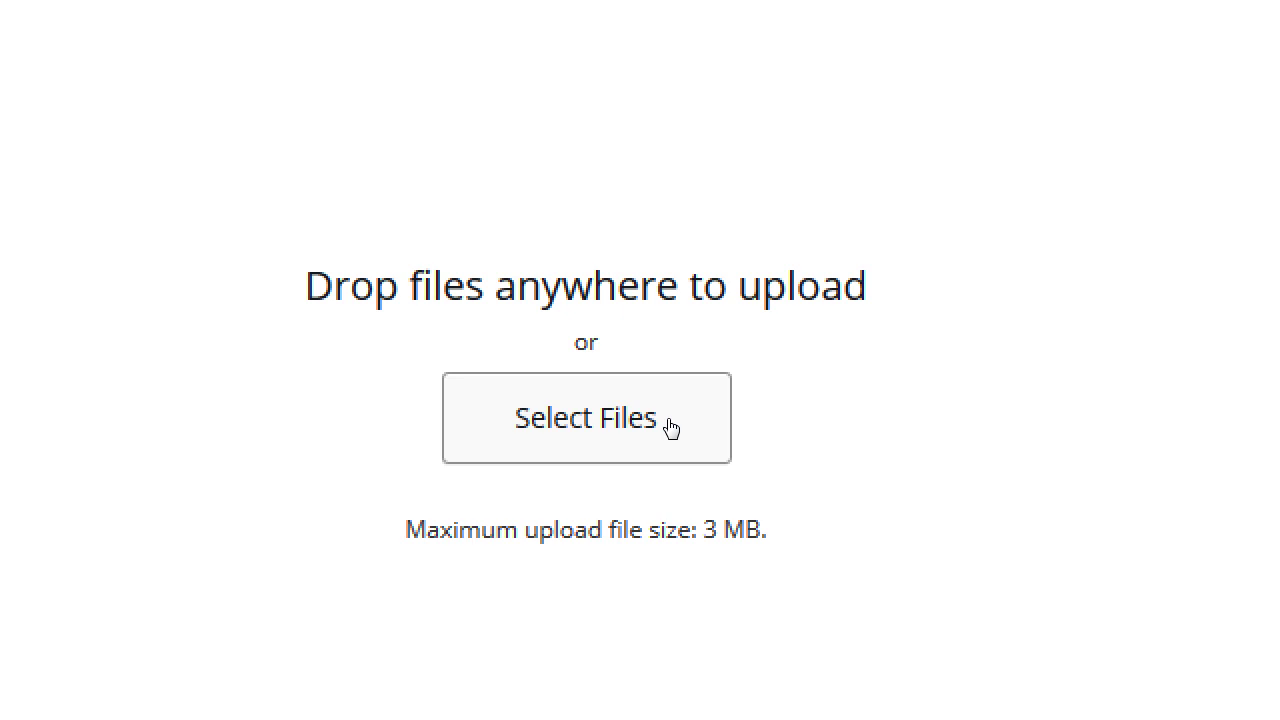
- Upload Penguins.jpg from Pictures > Sample Pictures into the media library
click(670, 427)
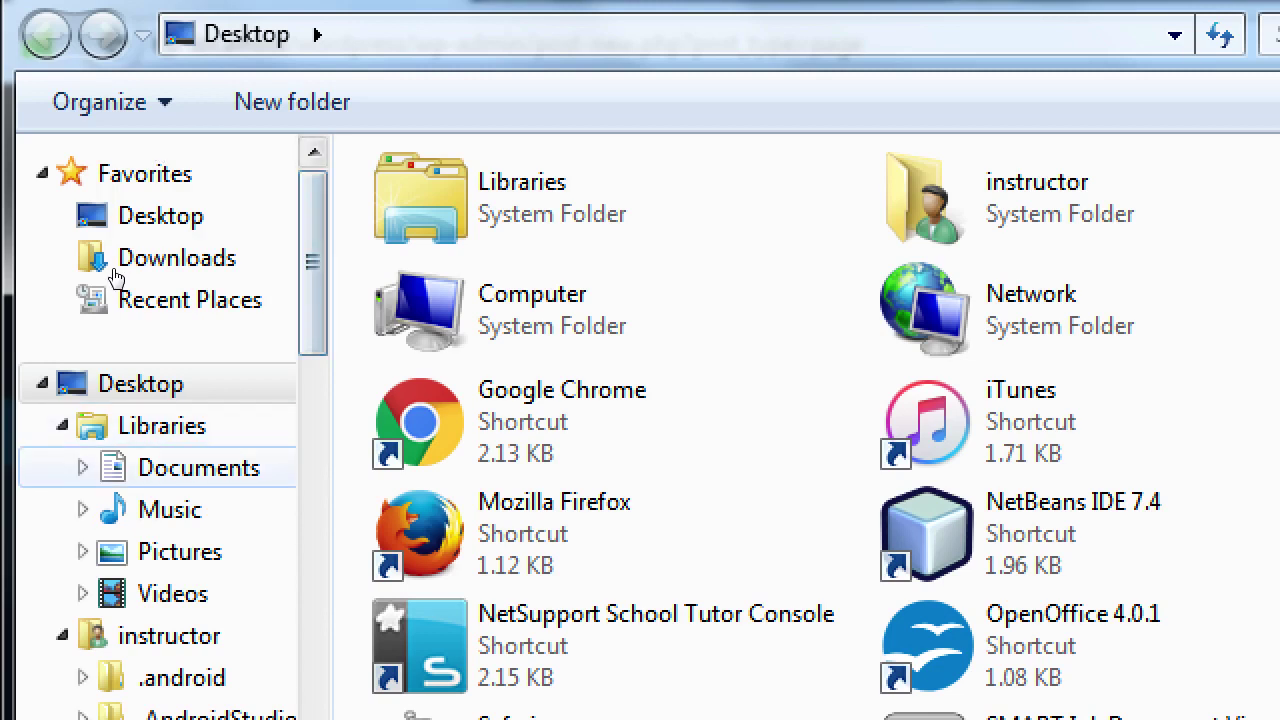
click(175, 551)
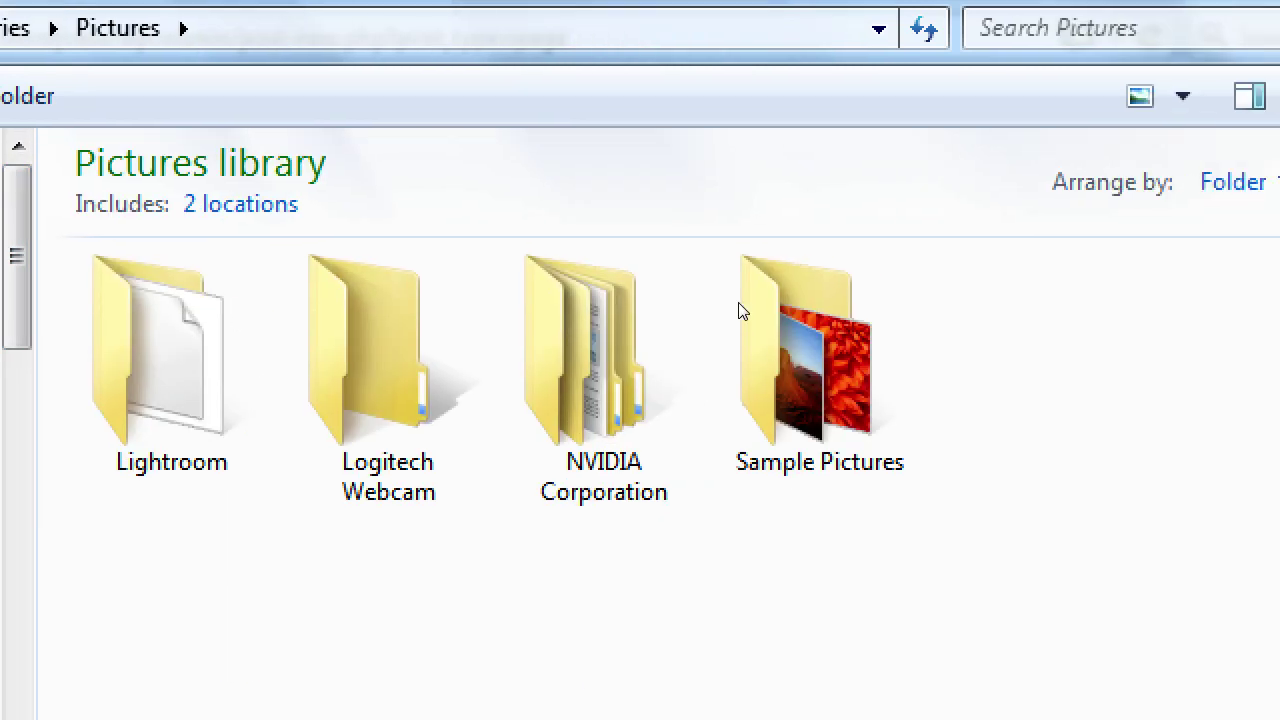
key(Return)
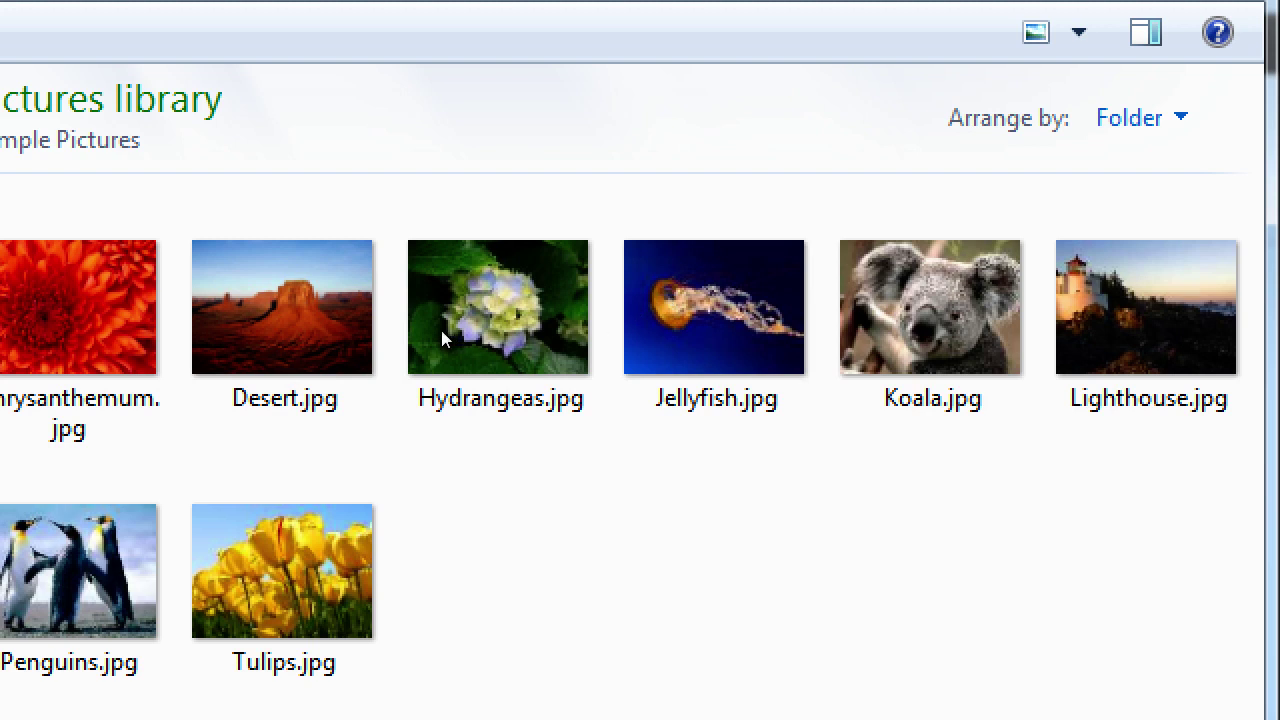
key(Down)
key(Left)
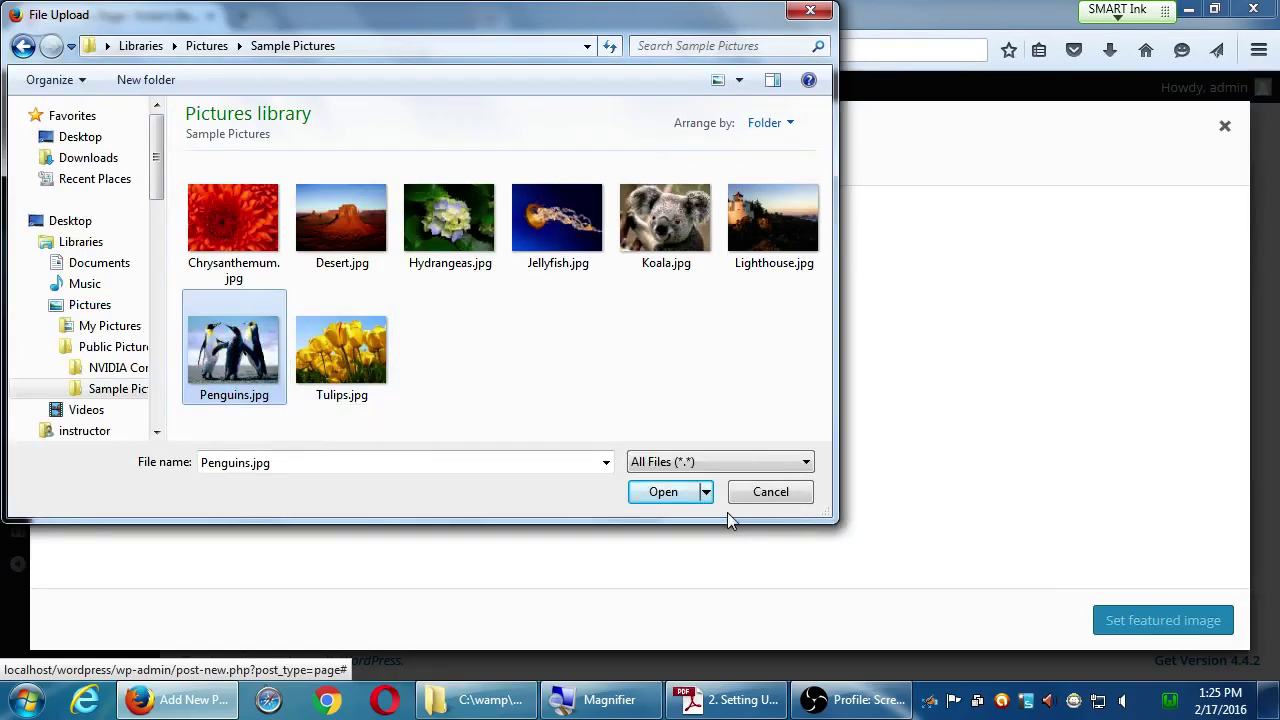
click(668, 492)
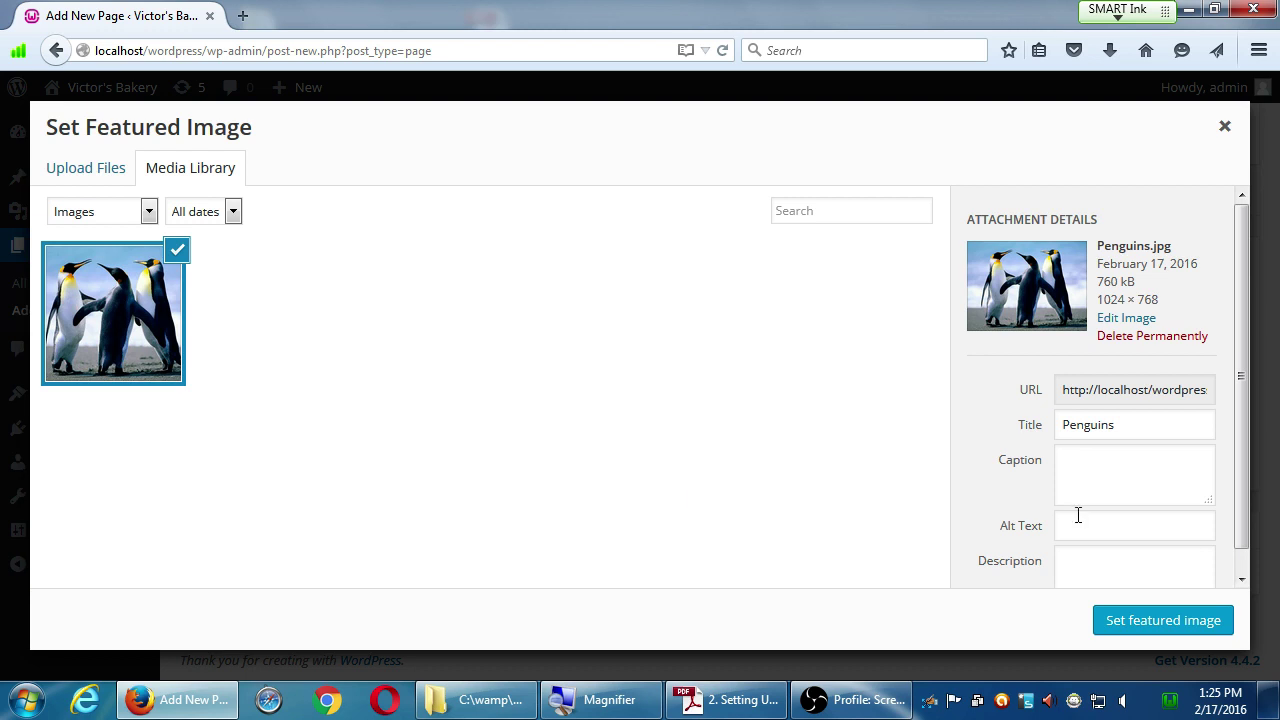
- Apply the uploaded Penguins.jpg as the About Us featured image and check the Featured Image box
click(1116, 621)
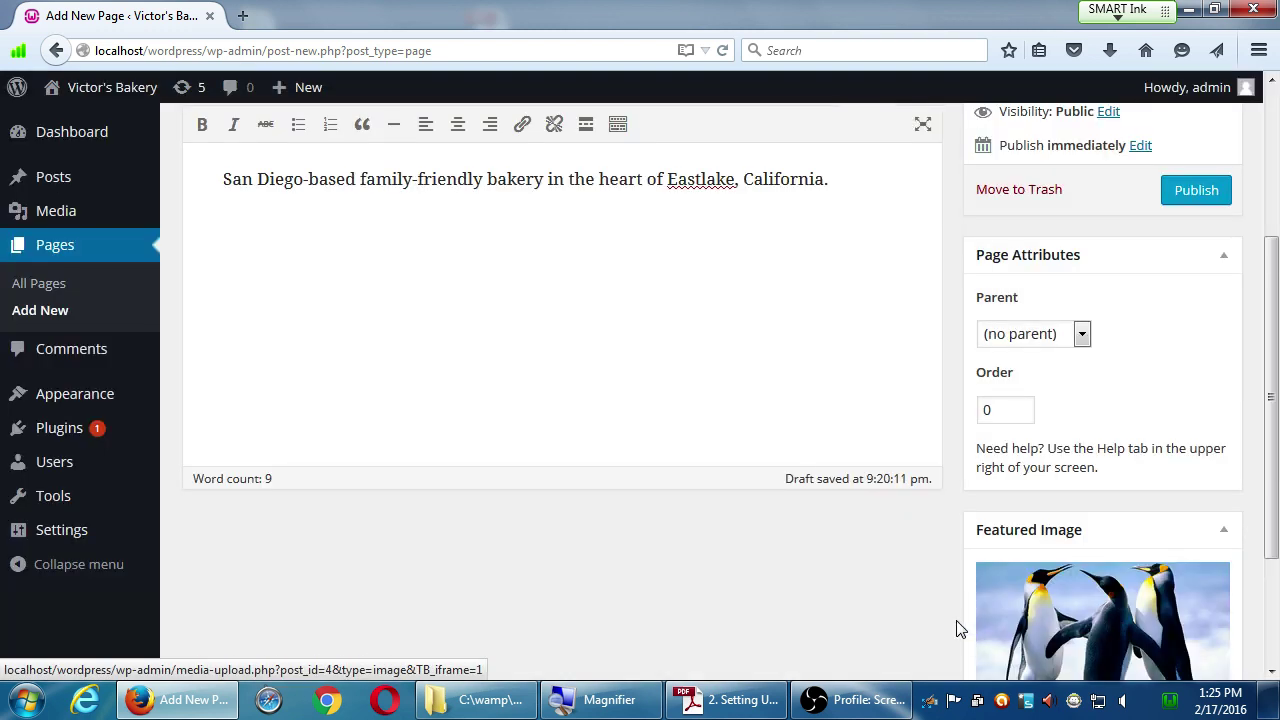
scroll(951, 620, down, 2)
scroll(948, 614, up, 1)
scroll(950, 618, down, 3)
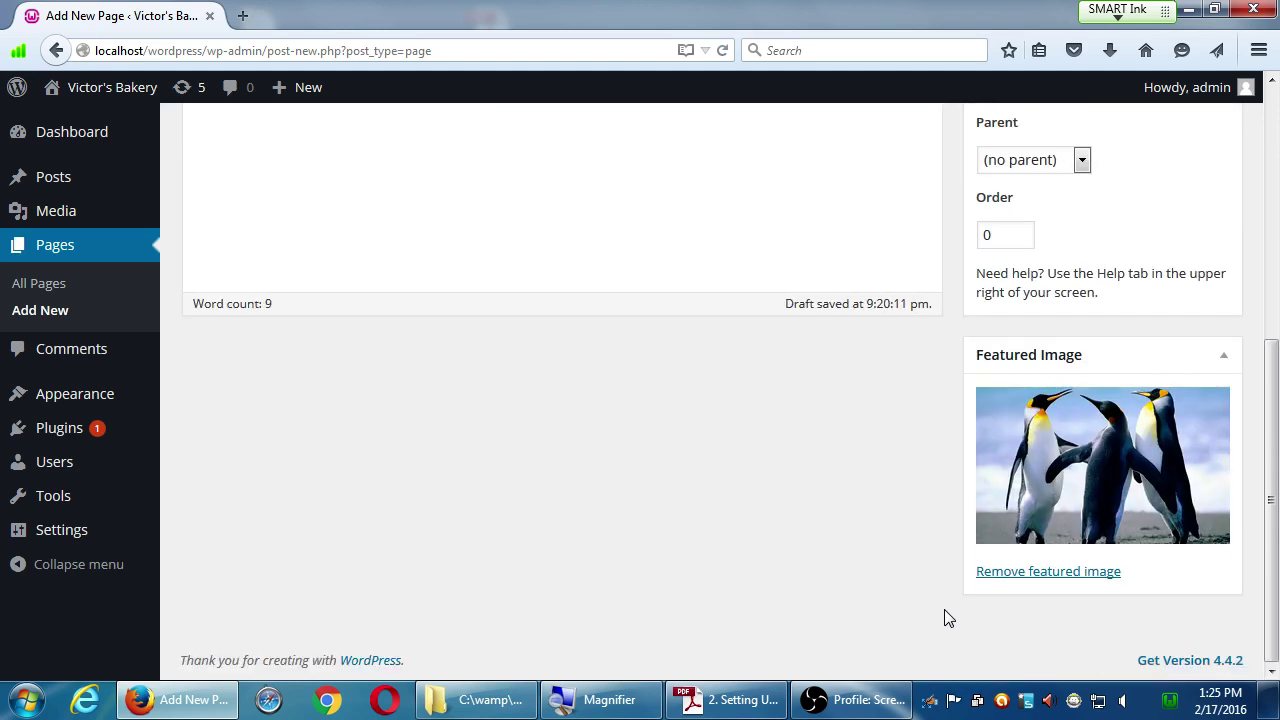
scroll(948, 618, up, 9)
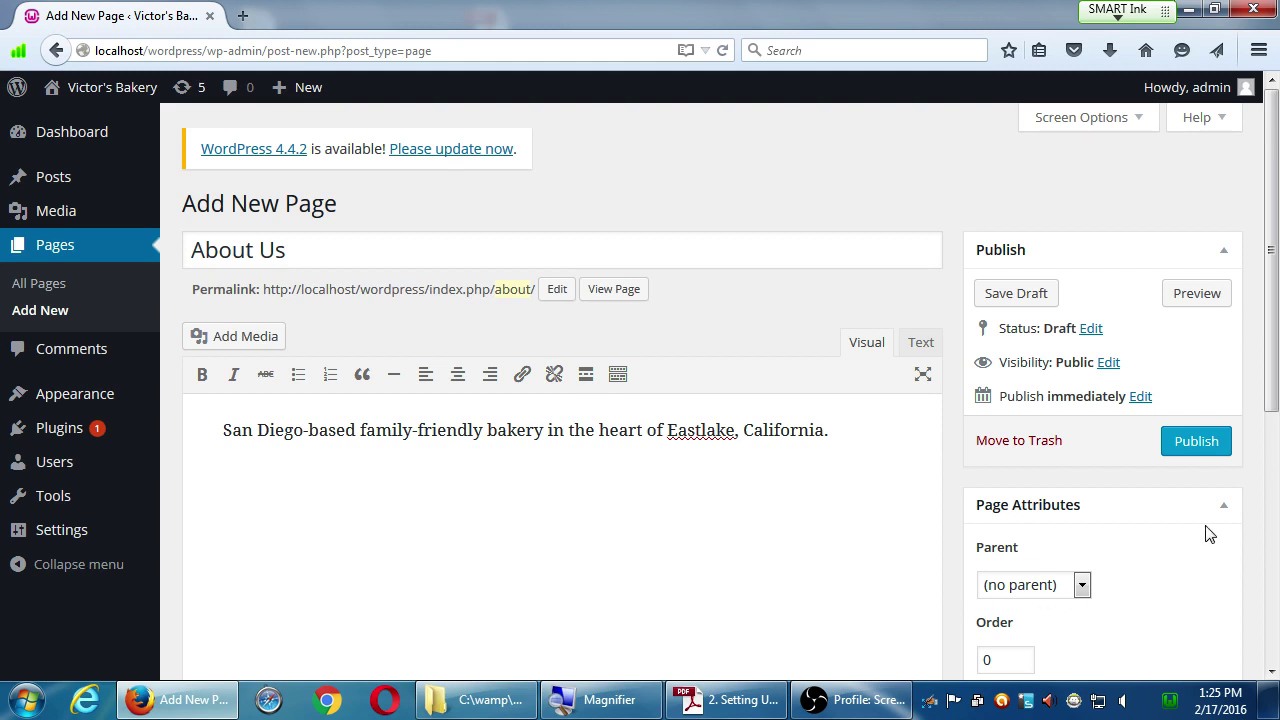
- Publish the About Us page using the blue Publish button
click(1196, 441)
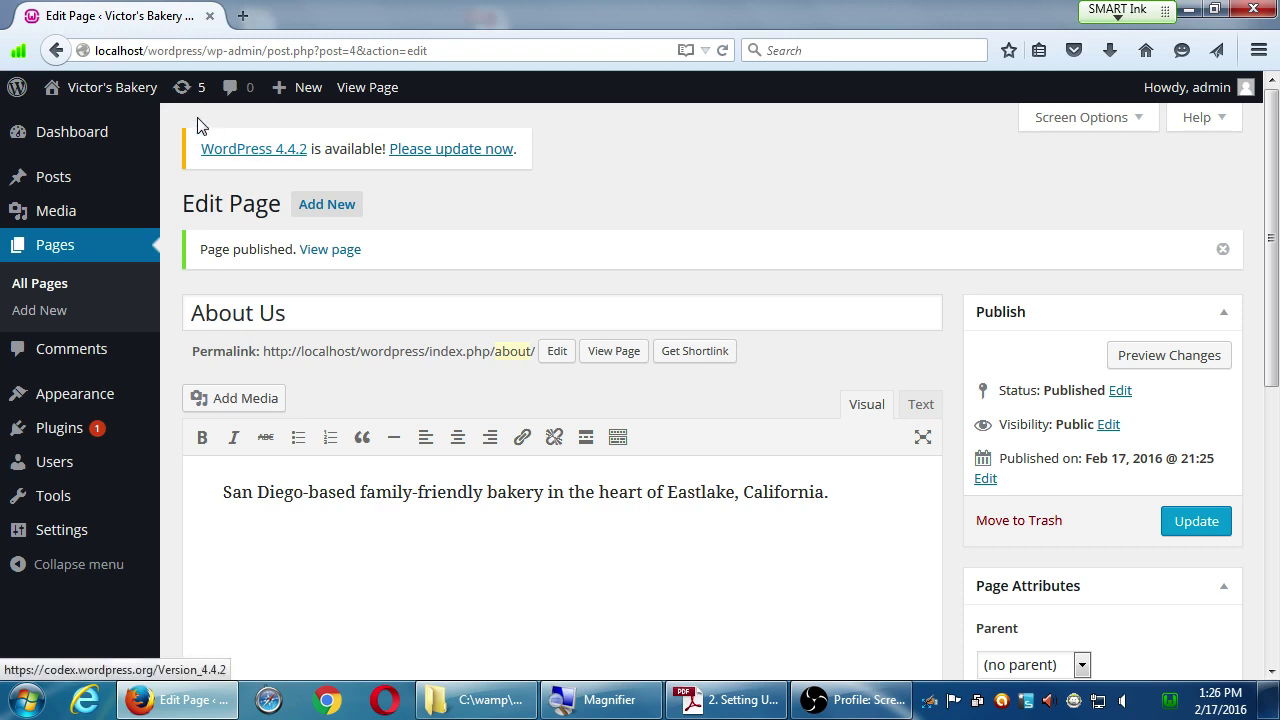
mouse_move(78, 97)
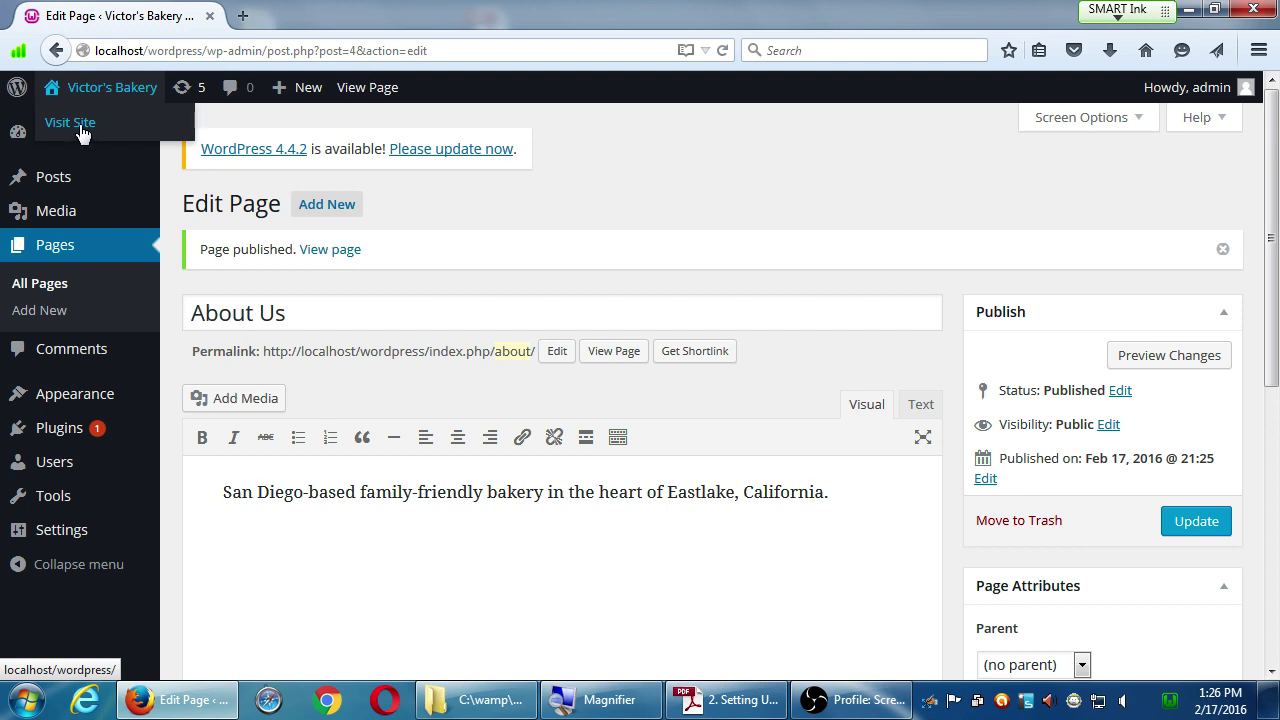
- Visit the Victor's Bakery home page and scroll past the Hello world! post
click(81, 137)
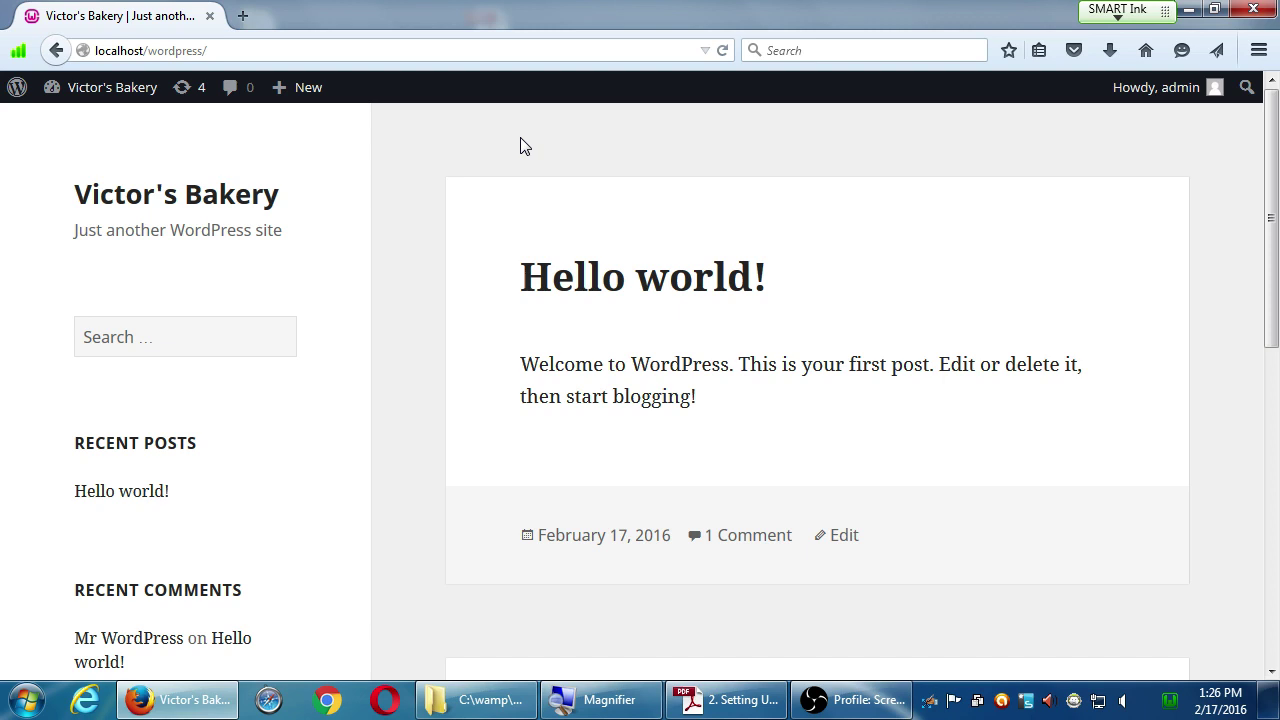
scroll(100, 291, down, 7)
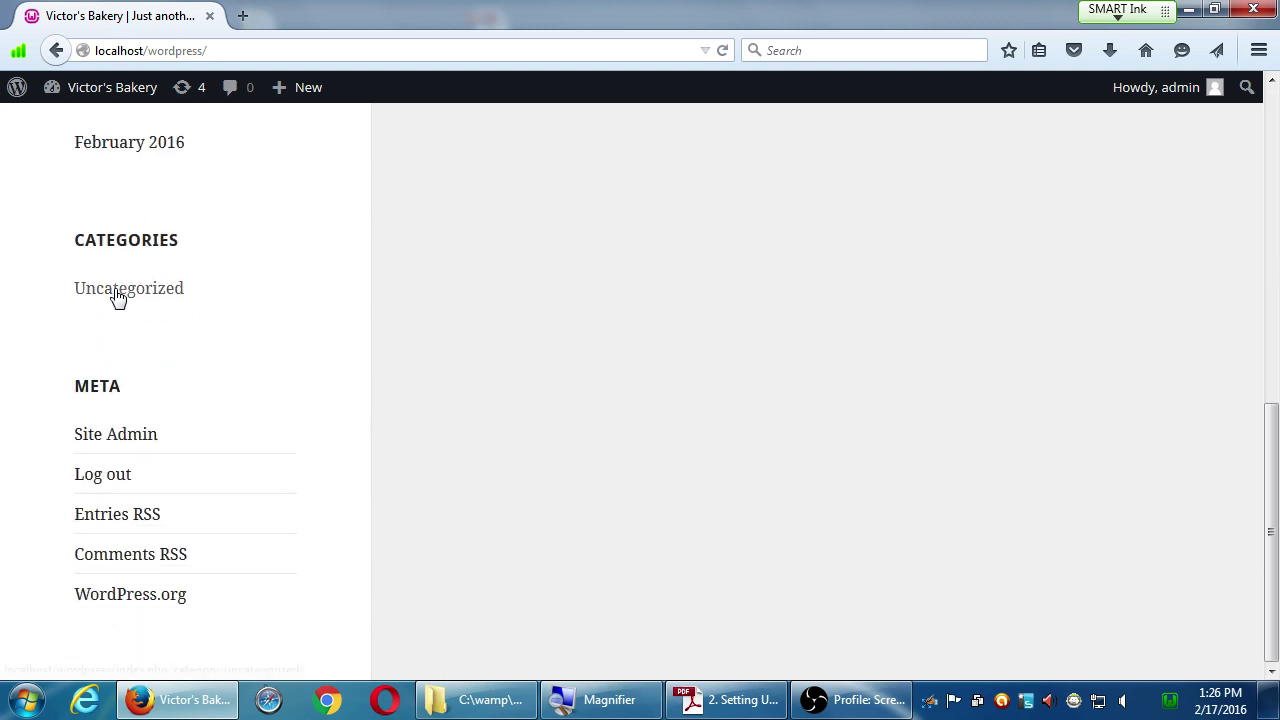
scroll(808, 583, up, 7)
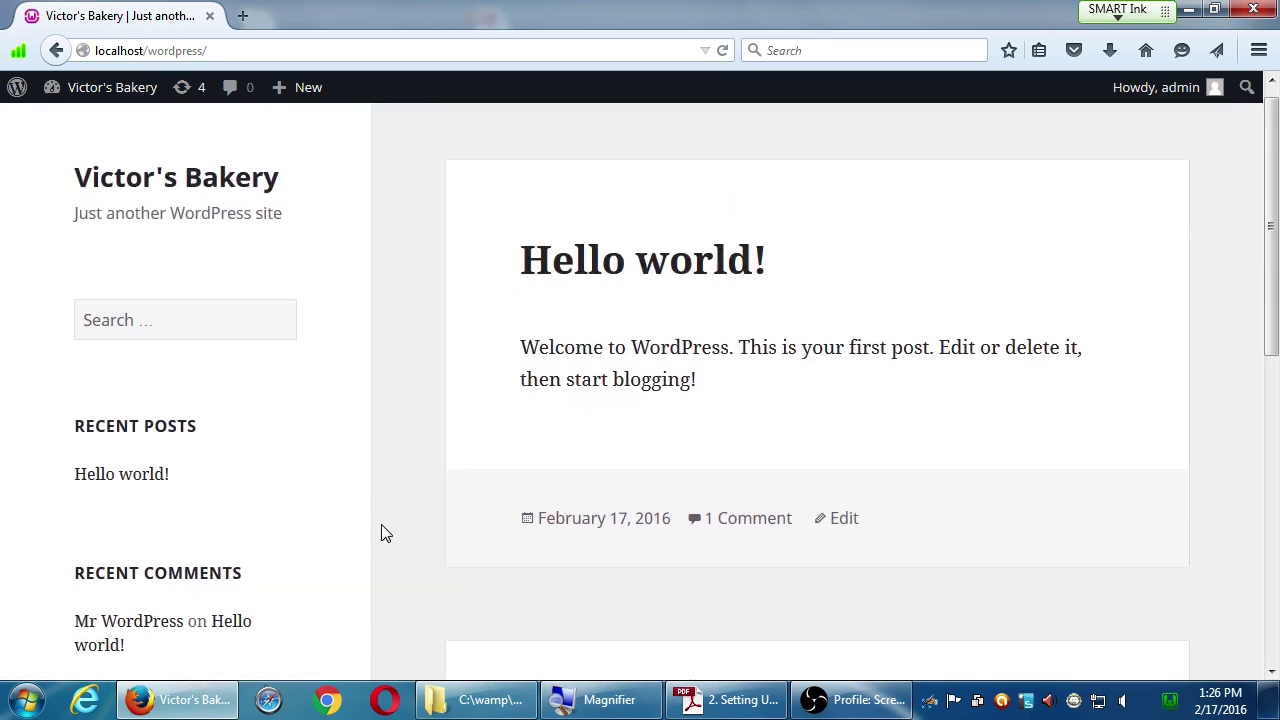